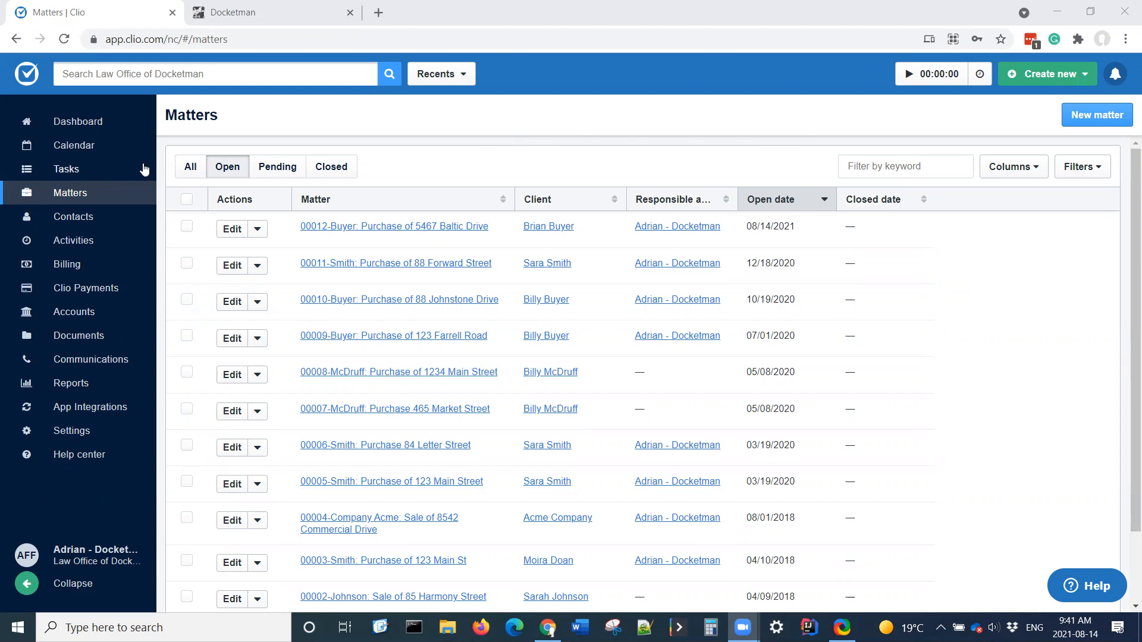
- Start a new matter for the existing buyer client and describe it as "Purchase of Baltic Drive"
click(1100, 124)
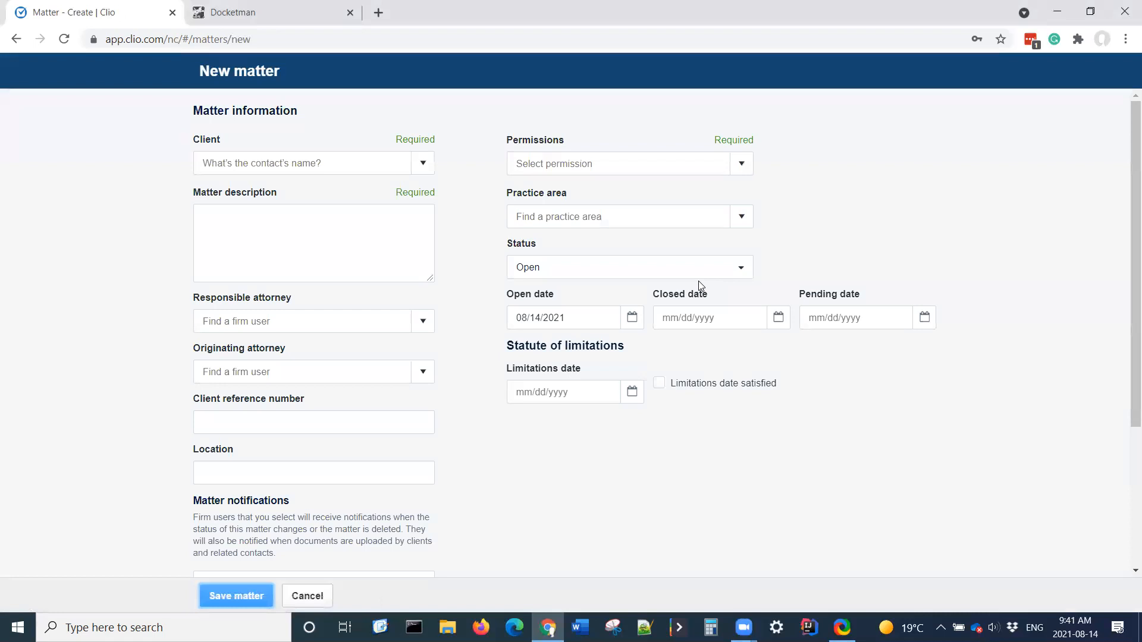
click(424, 165)
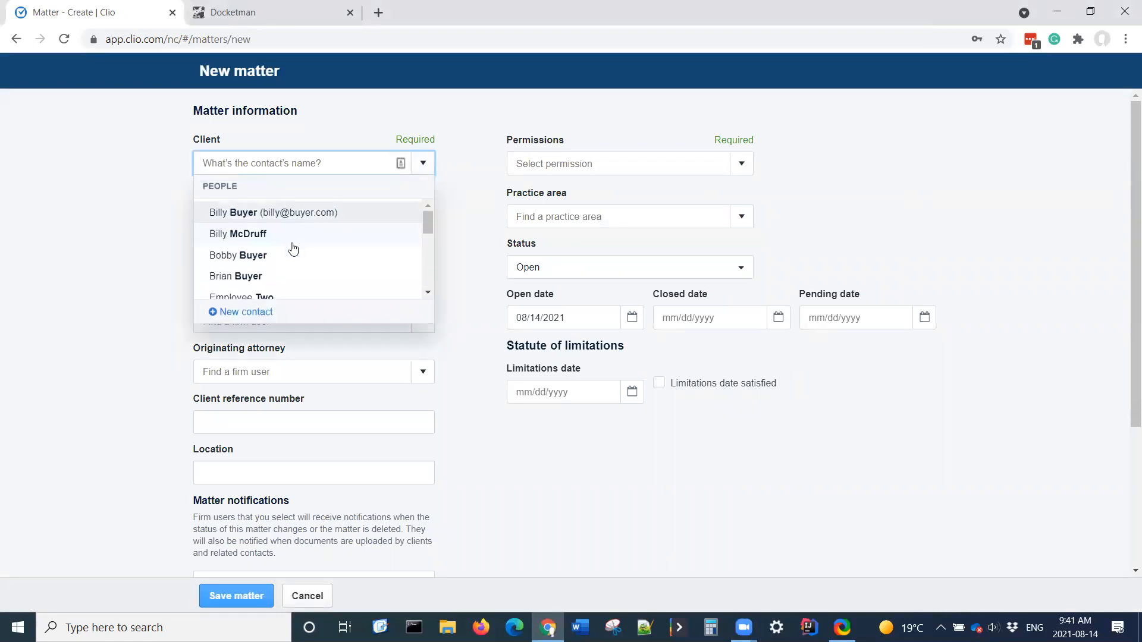
click(269, 276)
click(261, 217)
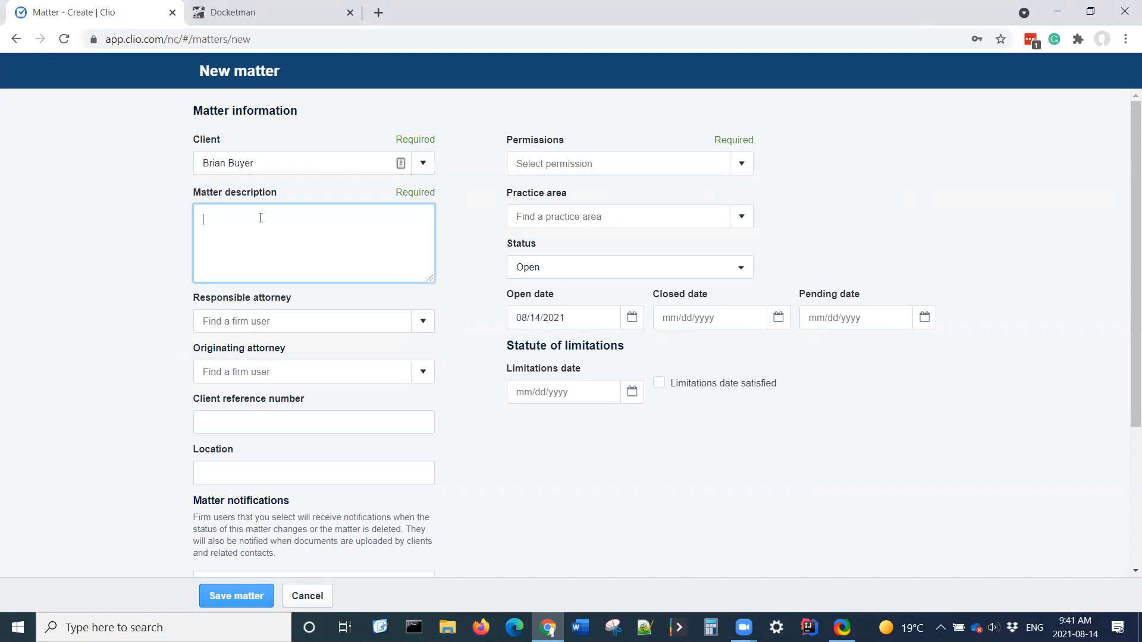
text(Purchase of Baltic Drive)
- Assign the firm's Docketman user as both the responsible attorney and the originating attorney
click(423, 321)
click(333, 350)
click(423, 371)
click(387, 396)
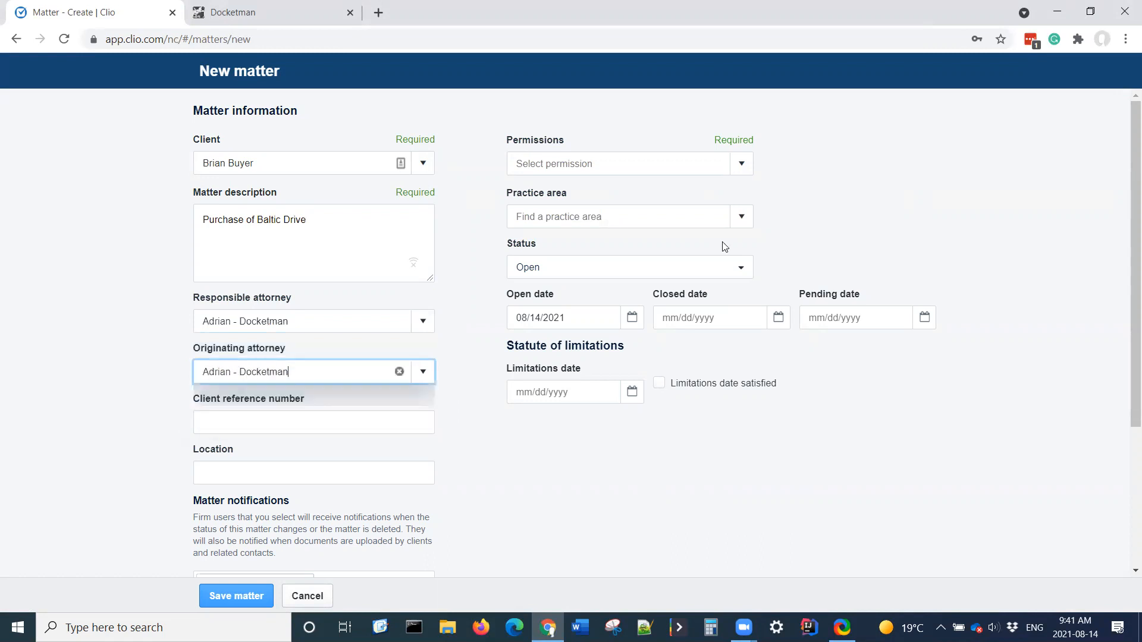
- Set permissions to Everyone and the practice area to Conveyance (Purchase), save the matter, and return to the matters list
click(749, 167)
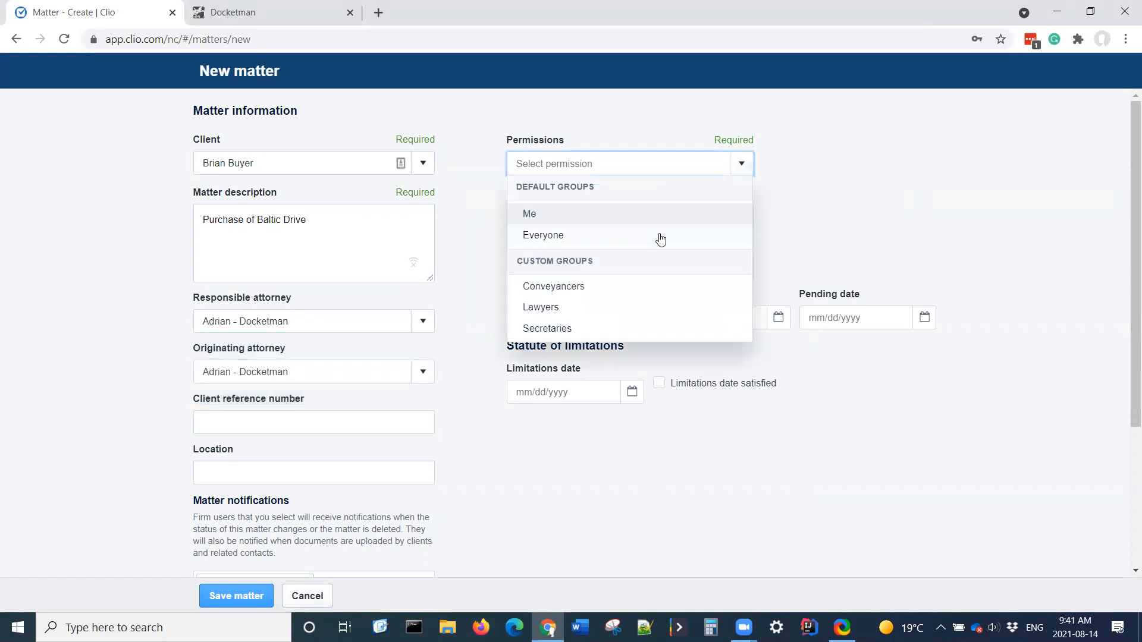
click(659, 235)
click(743, 218)
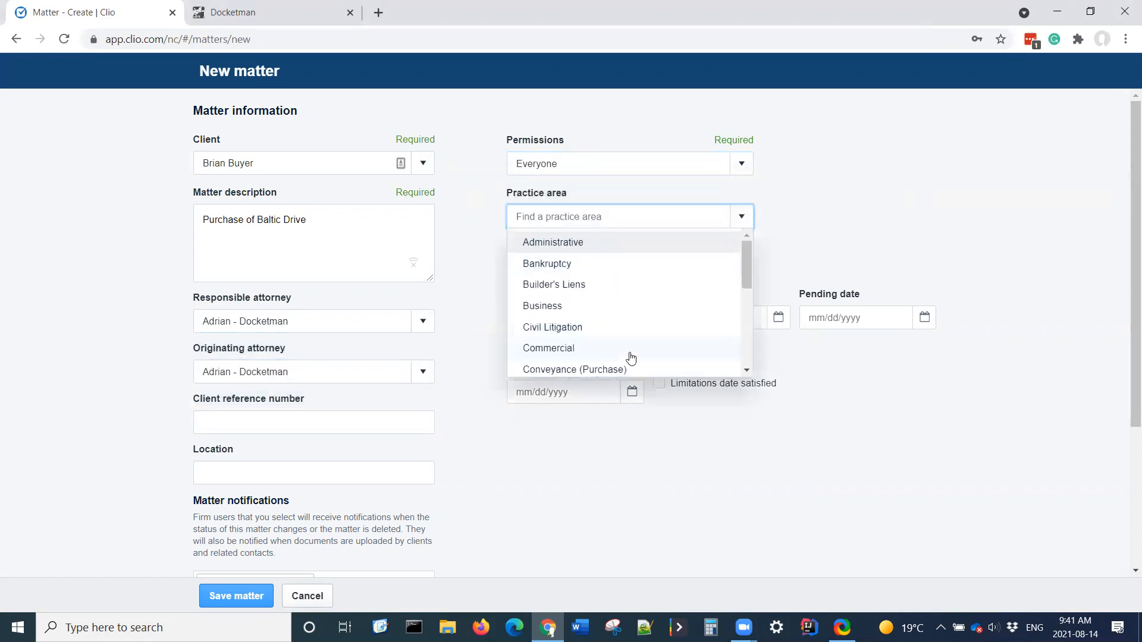
click(622, 370)
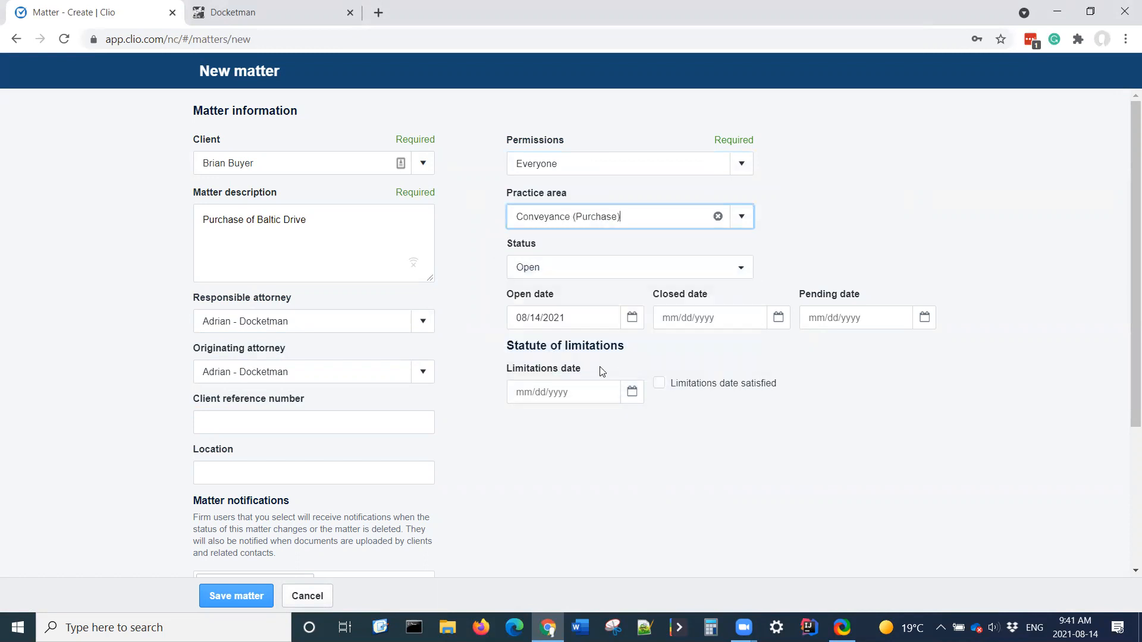
click(242, 596)
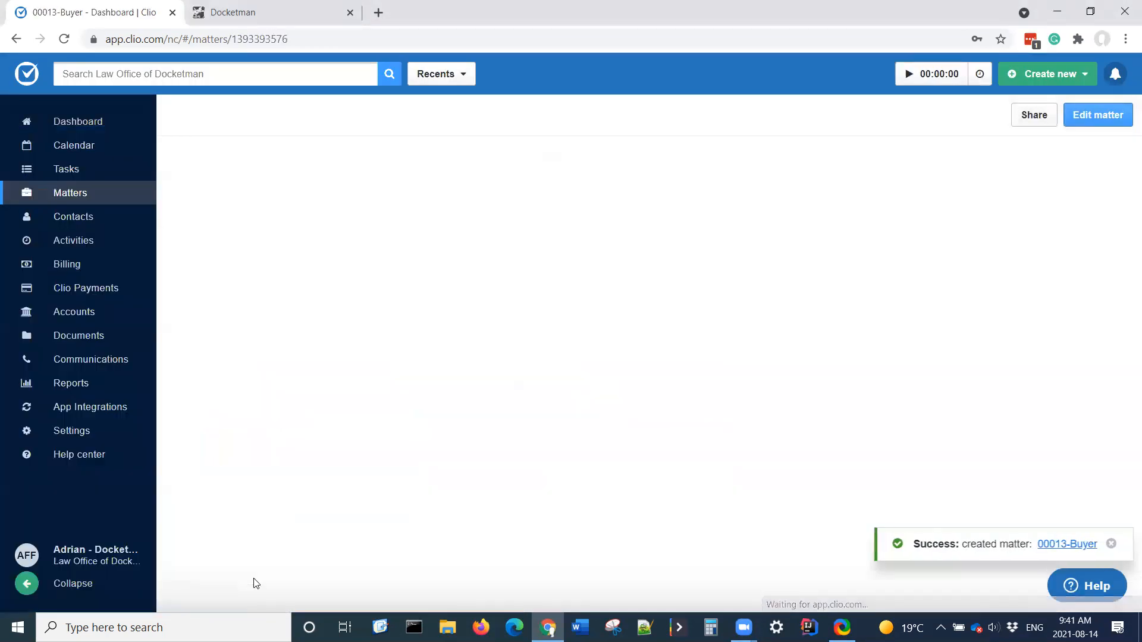
click(70, 194)
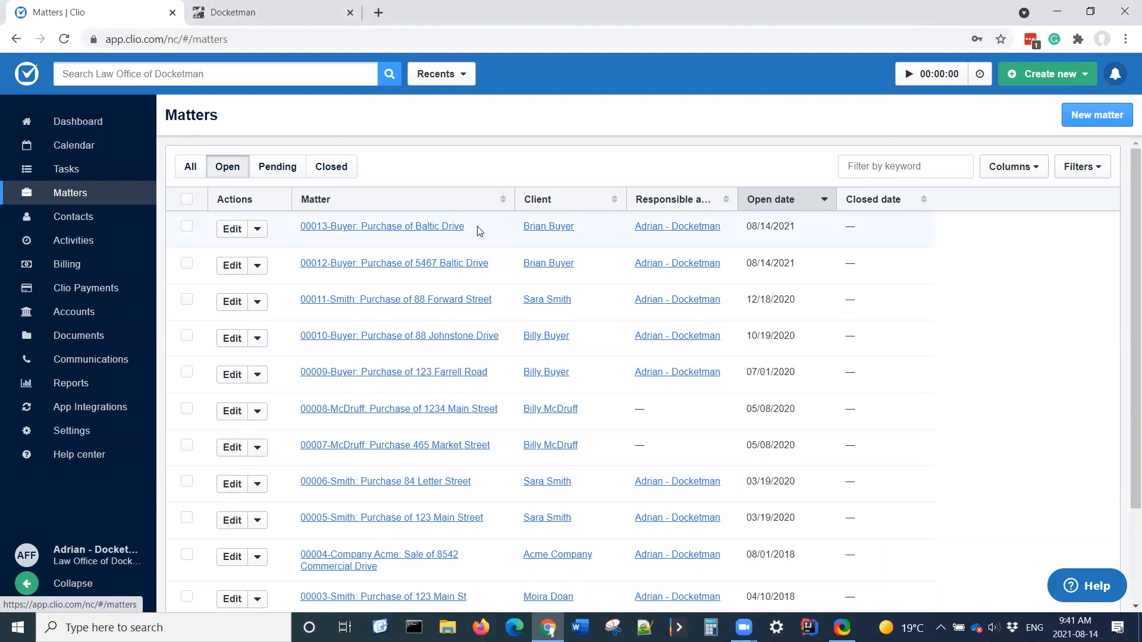
- Switch to Docketman and look over its contacts and matters lists
click(298, 18)
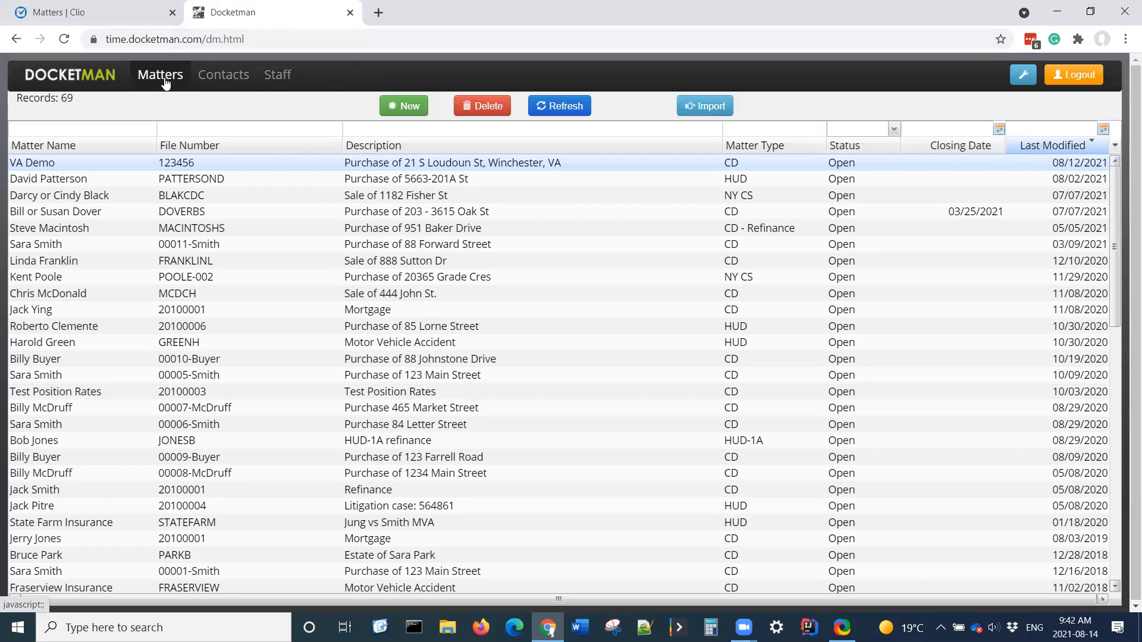
click(236, 84)
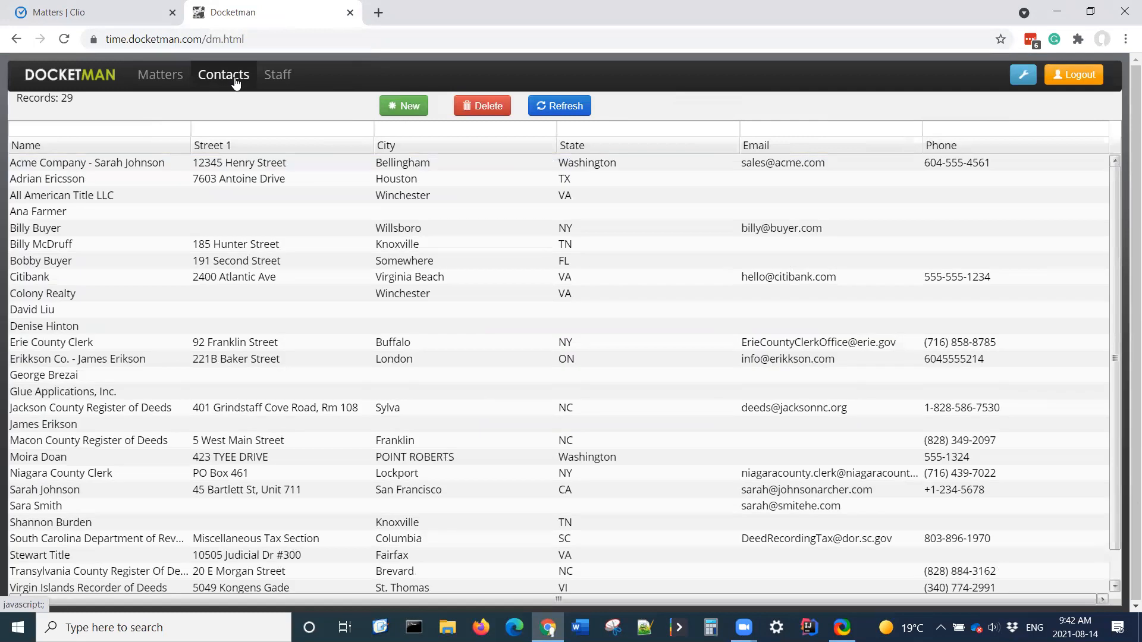
click(162, 75)
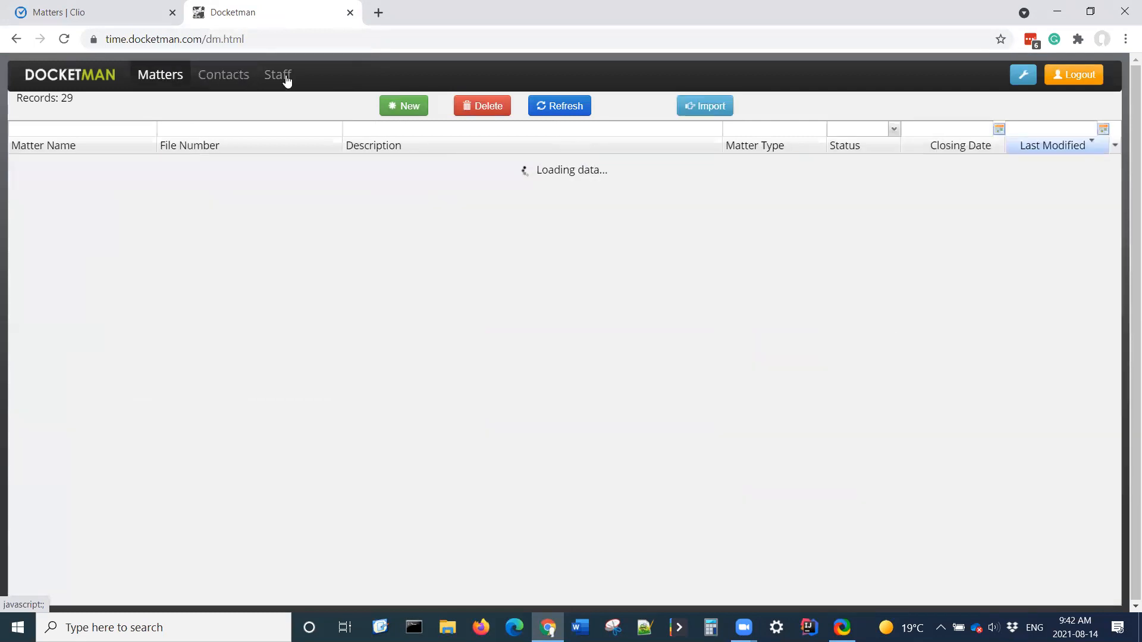
- Import the "Purchase of Baltic Drive" matter from Clio and close the import dialog
click(704, 105)
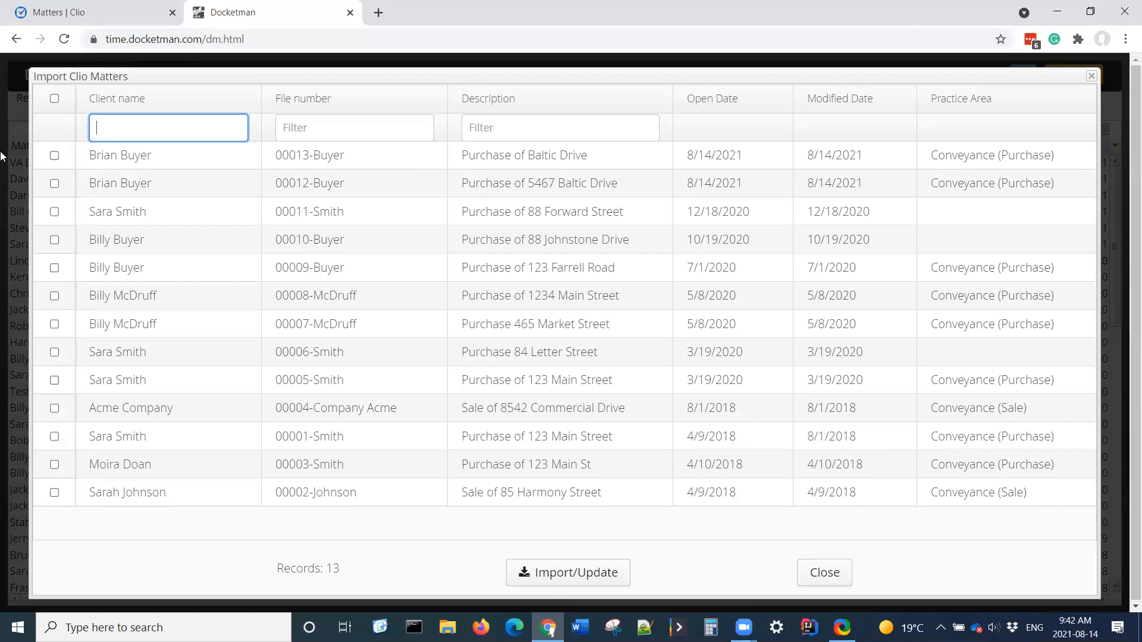
click(56, 156)
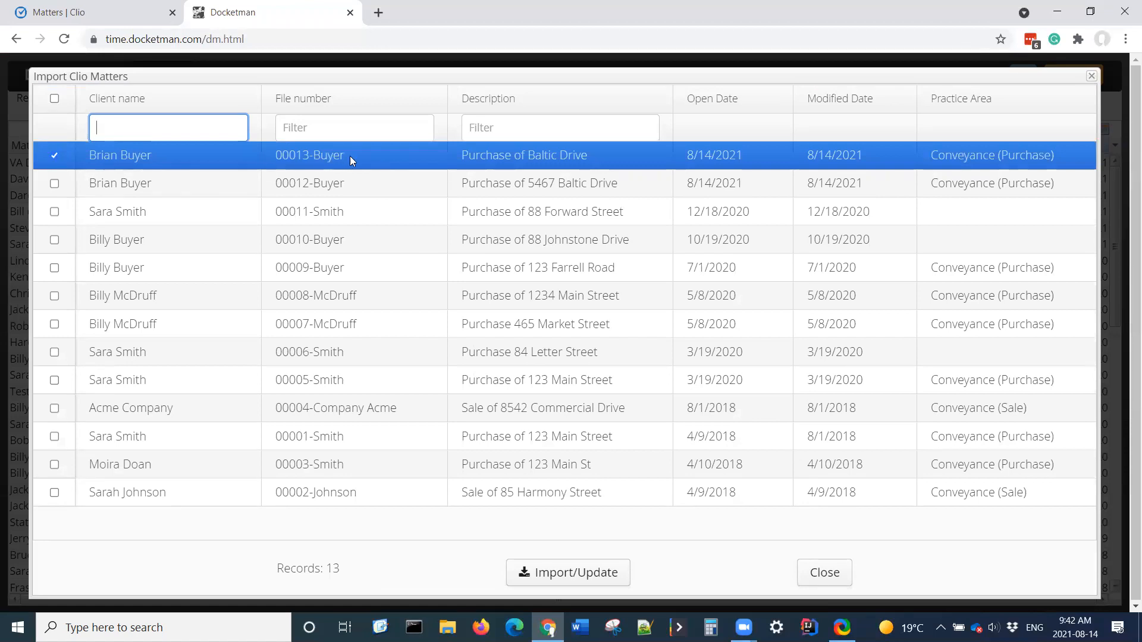
click(575, 575)
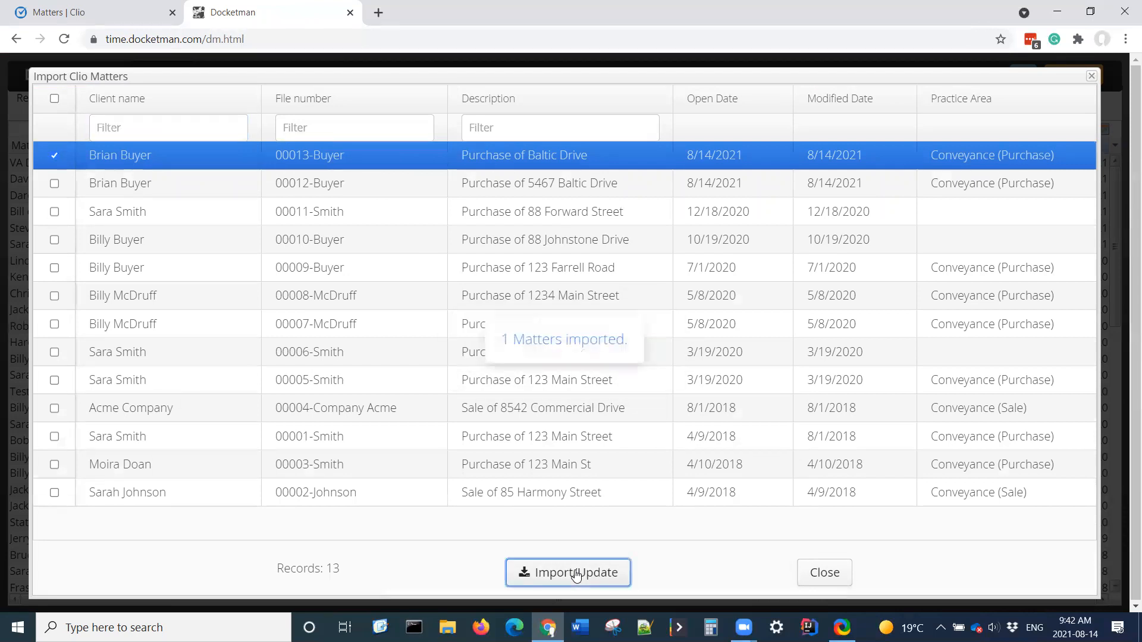
click(825, 572)
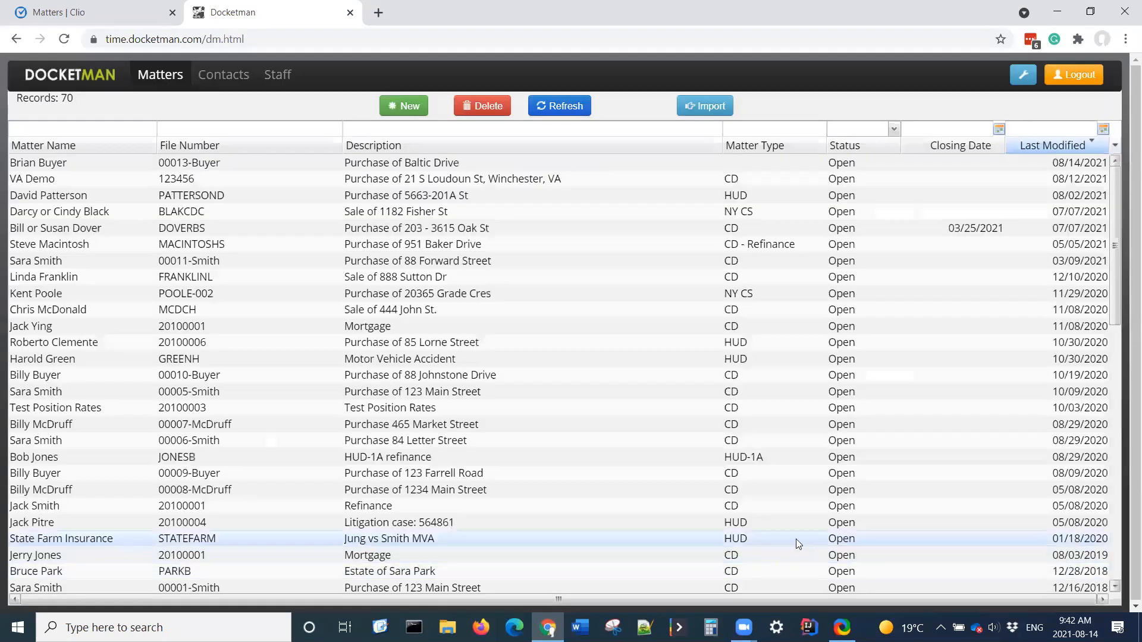
- Open the imported "Purchase of Baltic Drive" matter and set its matter type to CD
click(437, 166)
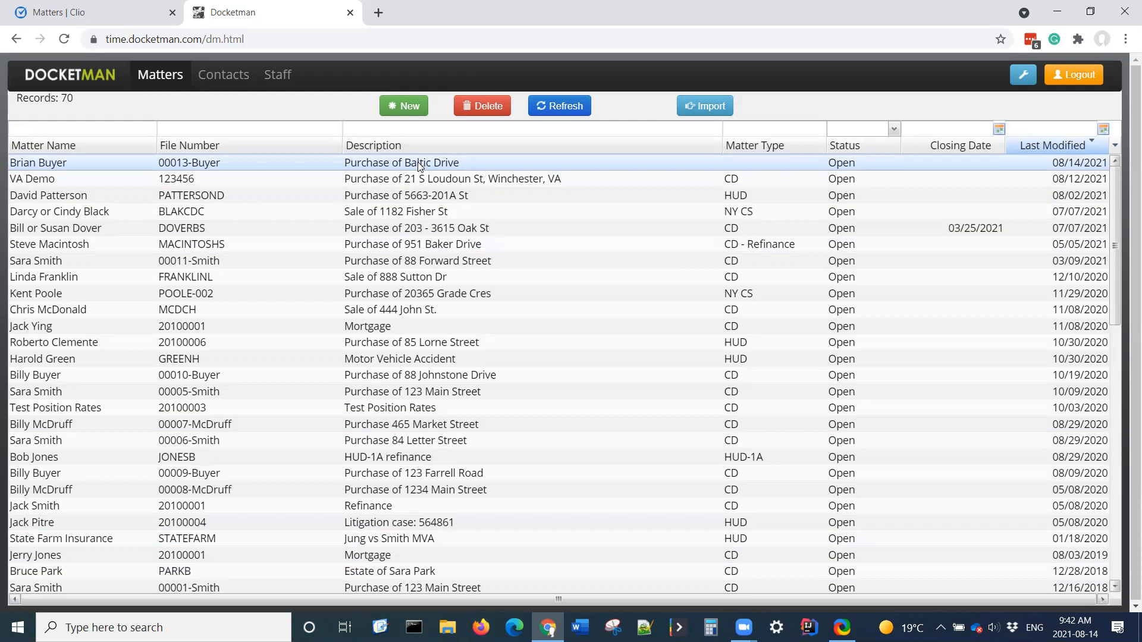
double_click(419, 166)
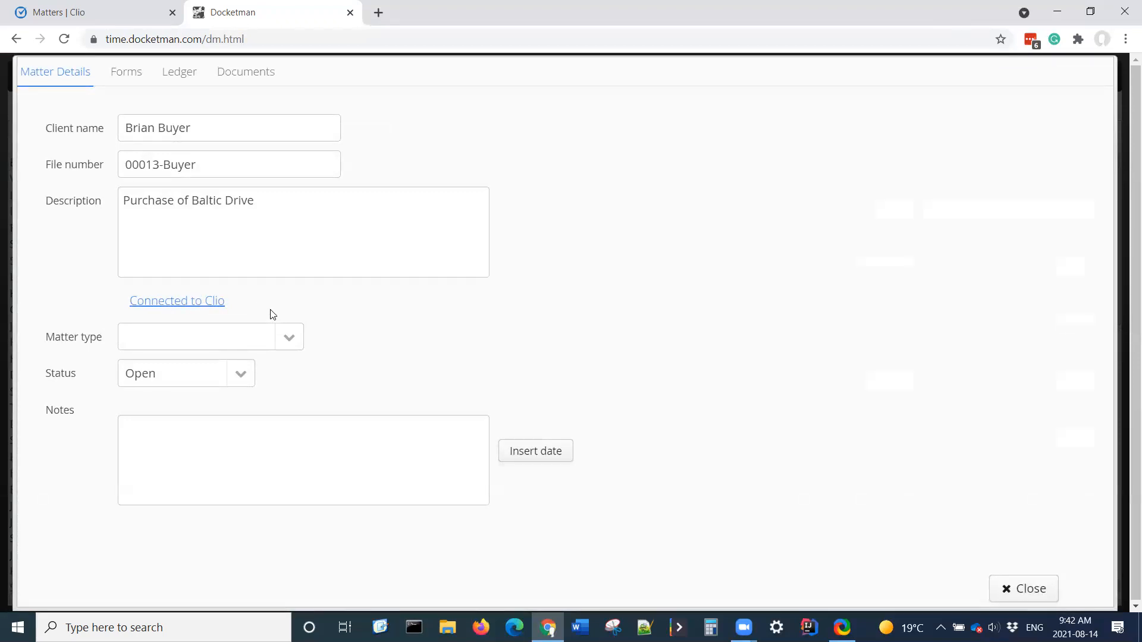
click(293, 340)
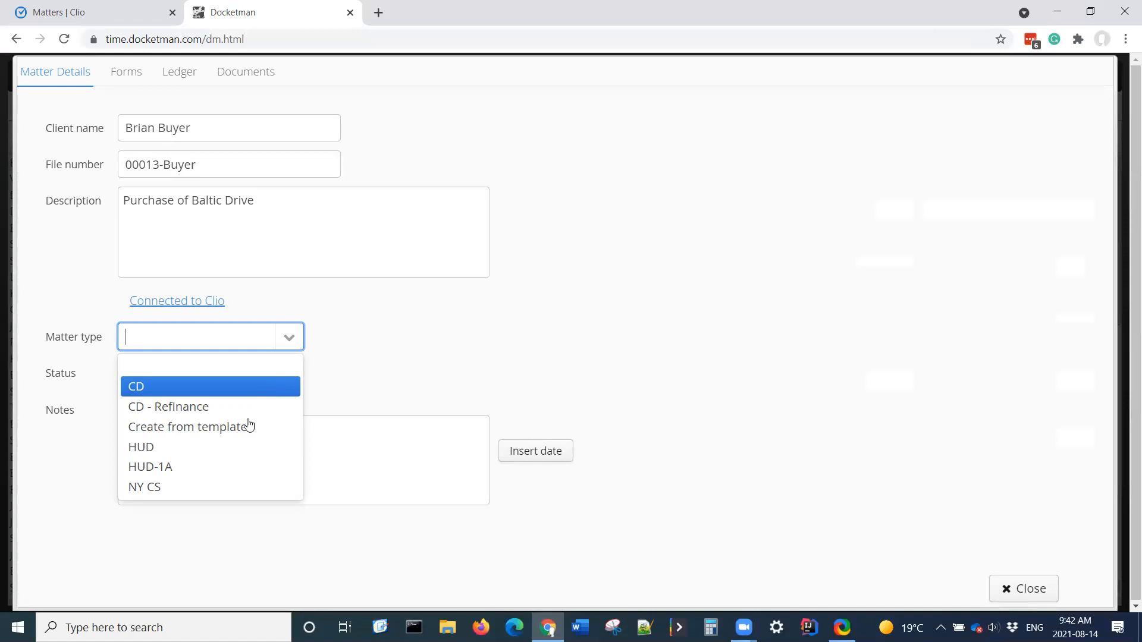
click(223, 393)
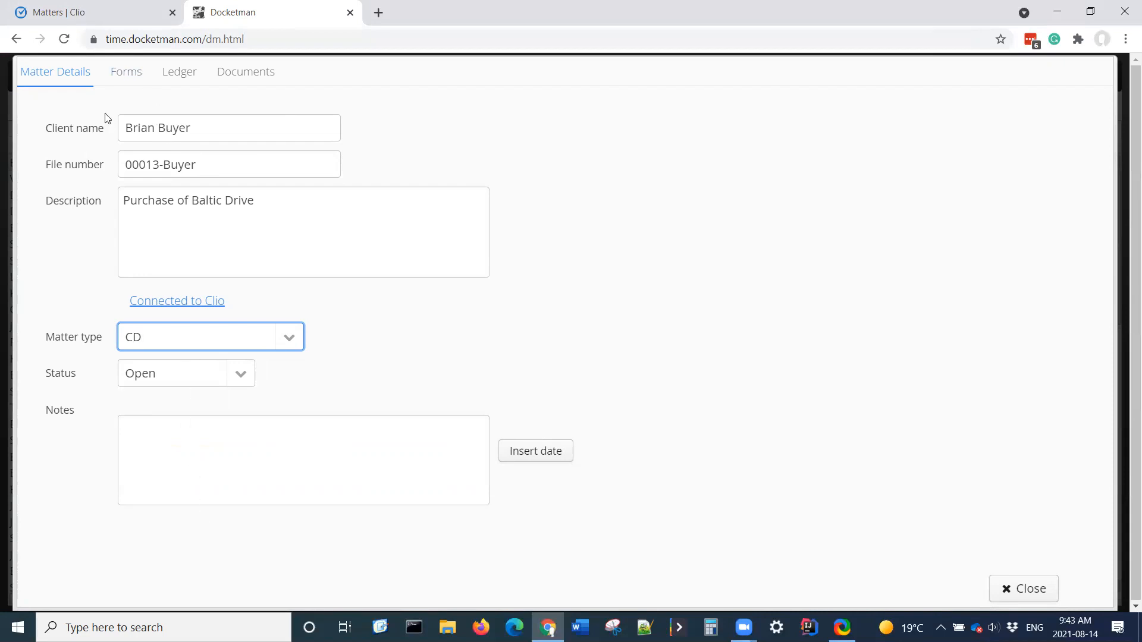
- Open the matter's Buyers form and import the client's contact record as the buyer
click(125, 81)
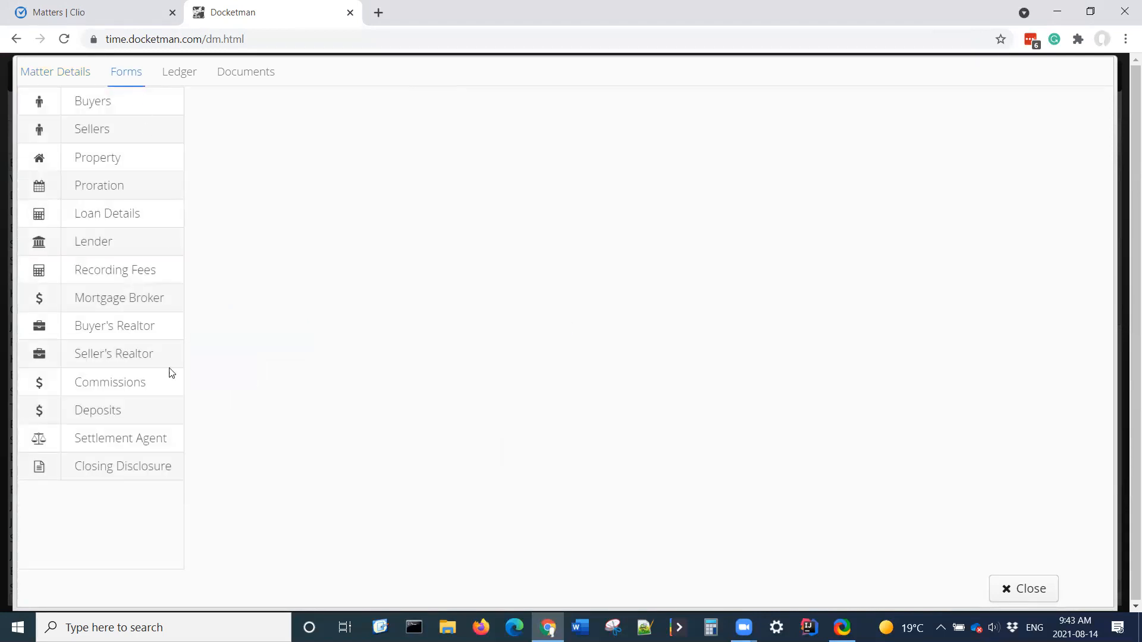
click(111, 101)
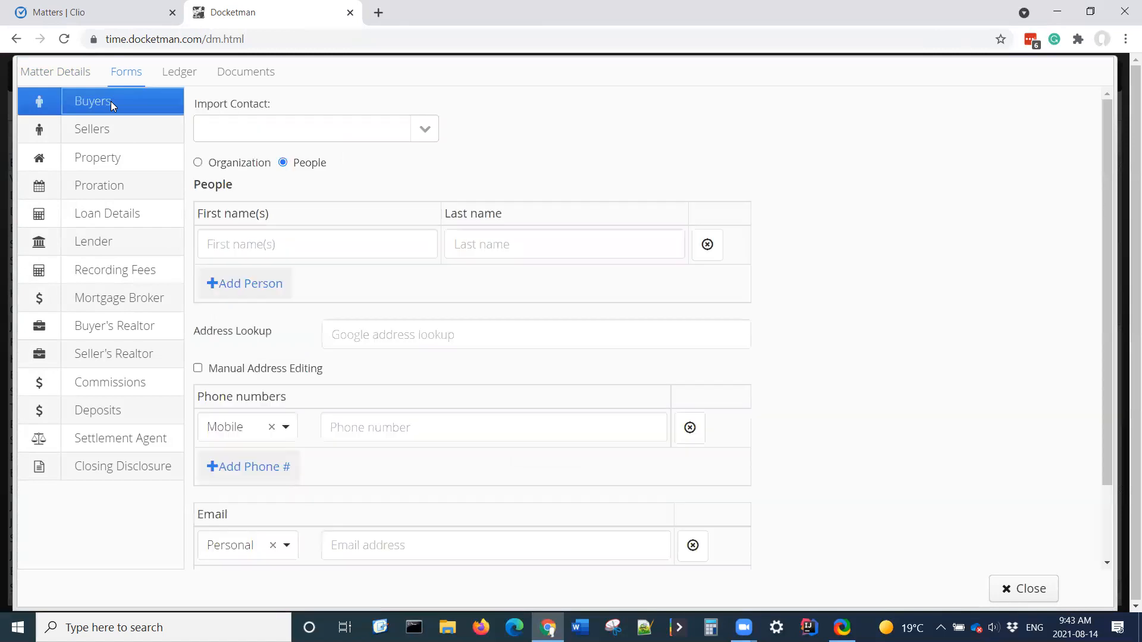
click(356, 125)
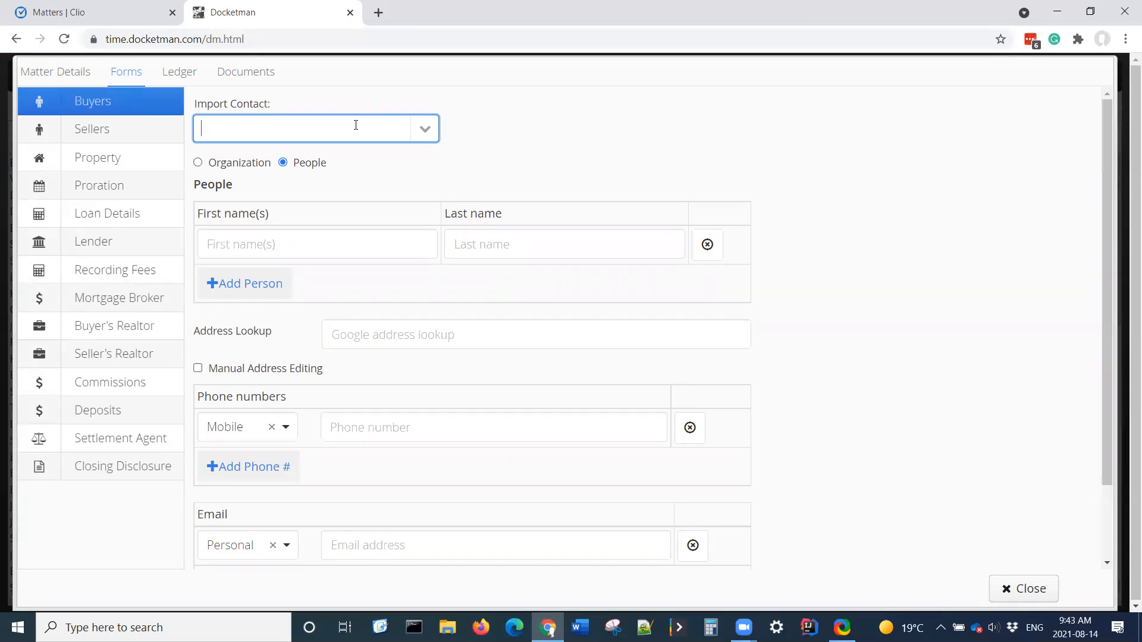
text(Bu)
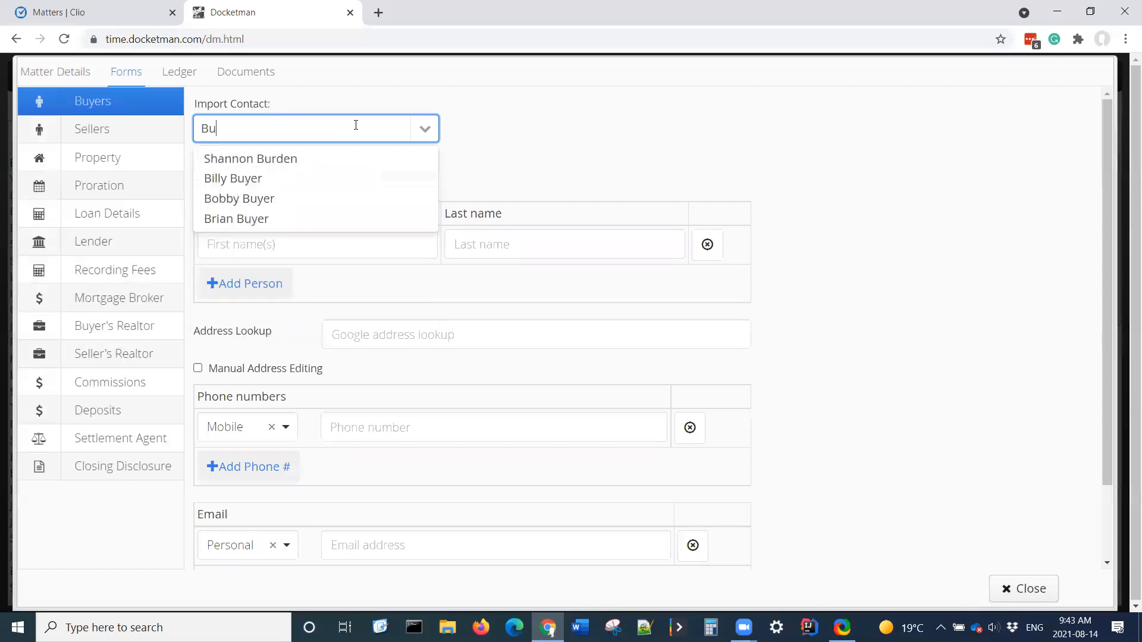
click(297, 219)
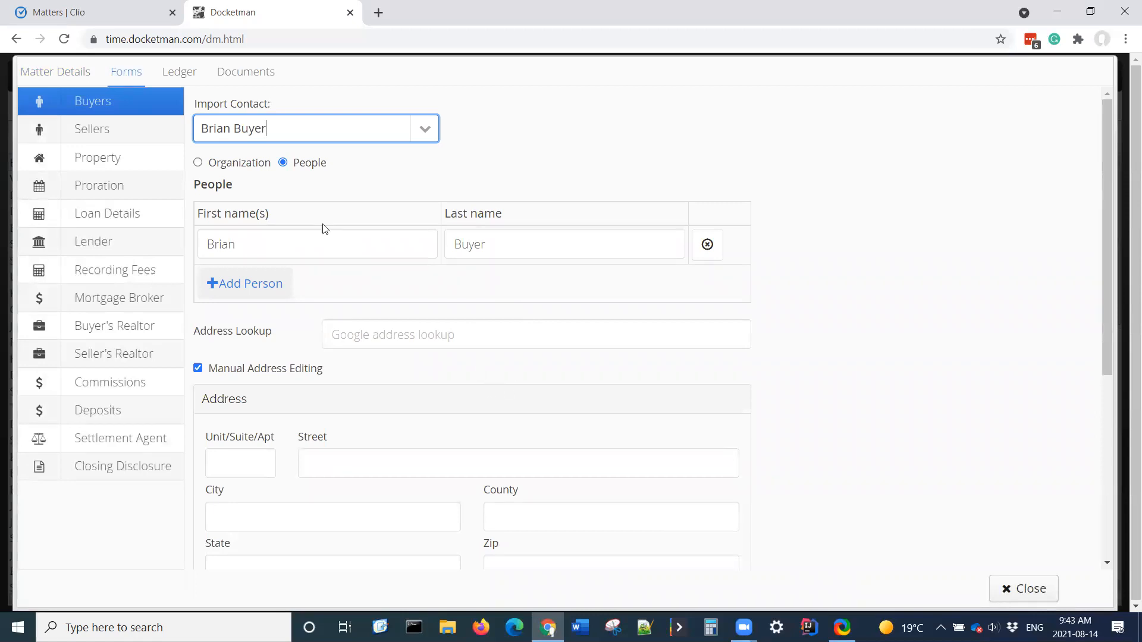
- Fill in the buyer's address from an address lookup suggestion, keep manual address editing enabled, and review the remaining contact fields
click(469, 330)
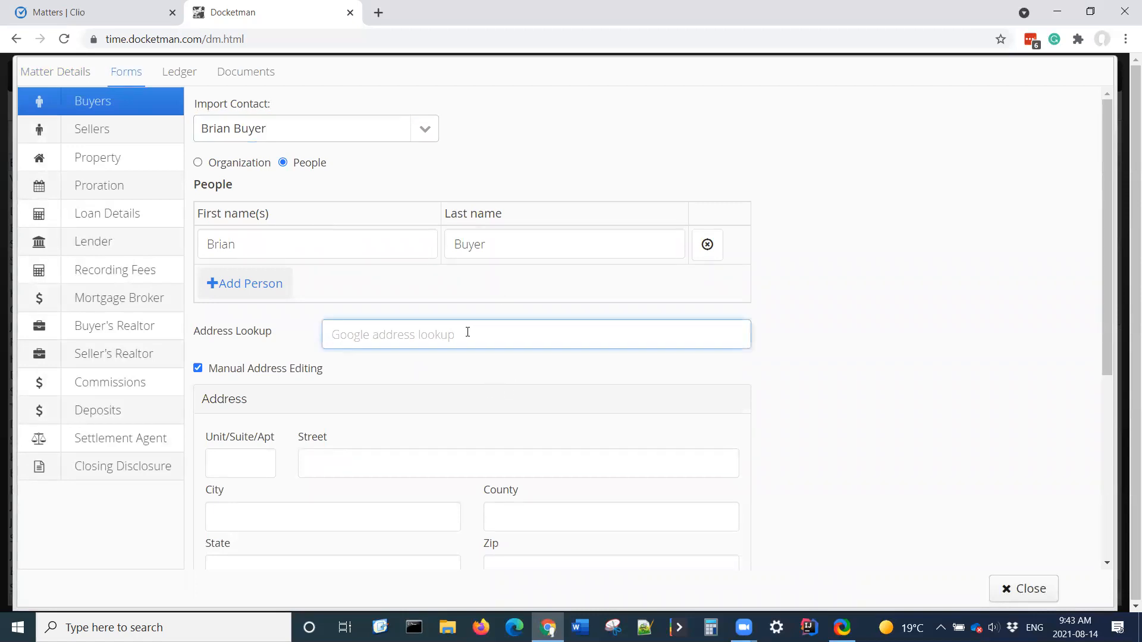
text(654)
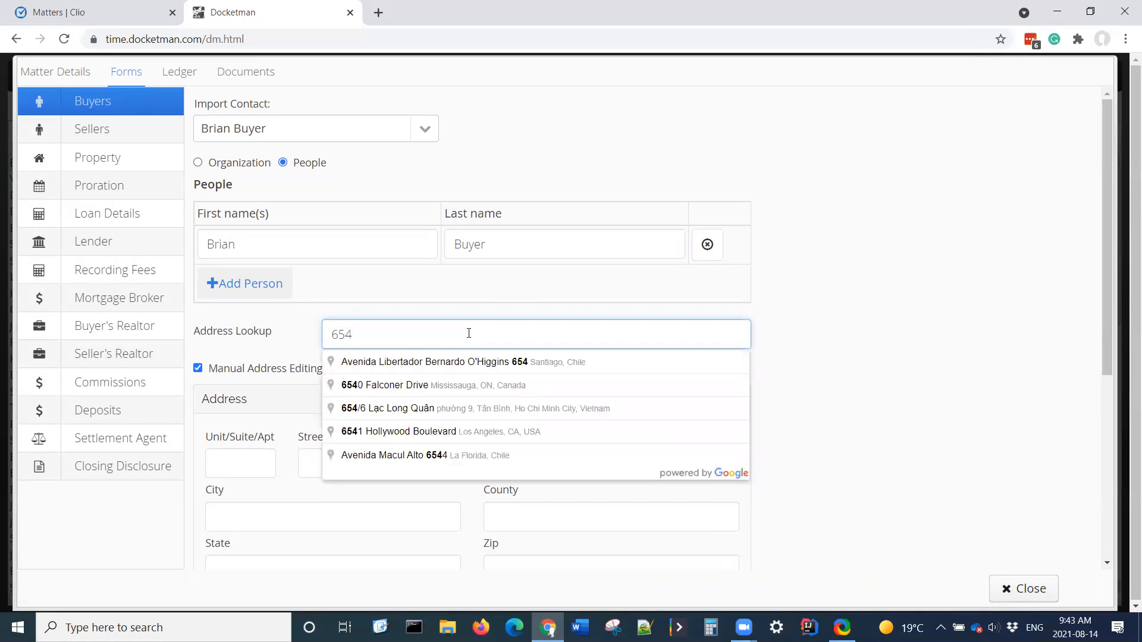
click(498, 437)
click(281, 369)
click(281, 369)
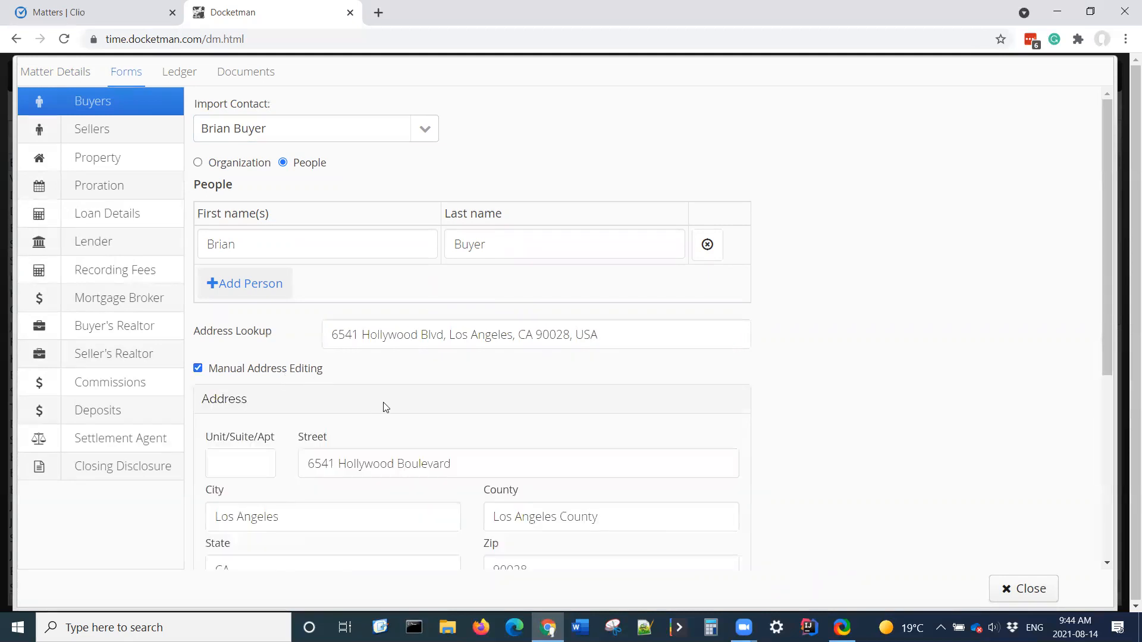
scroll(380, 405, down, 3)
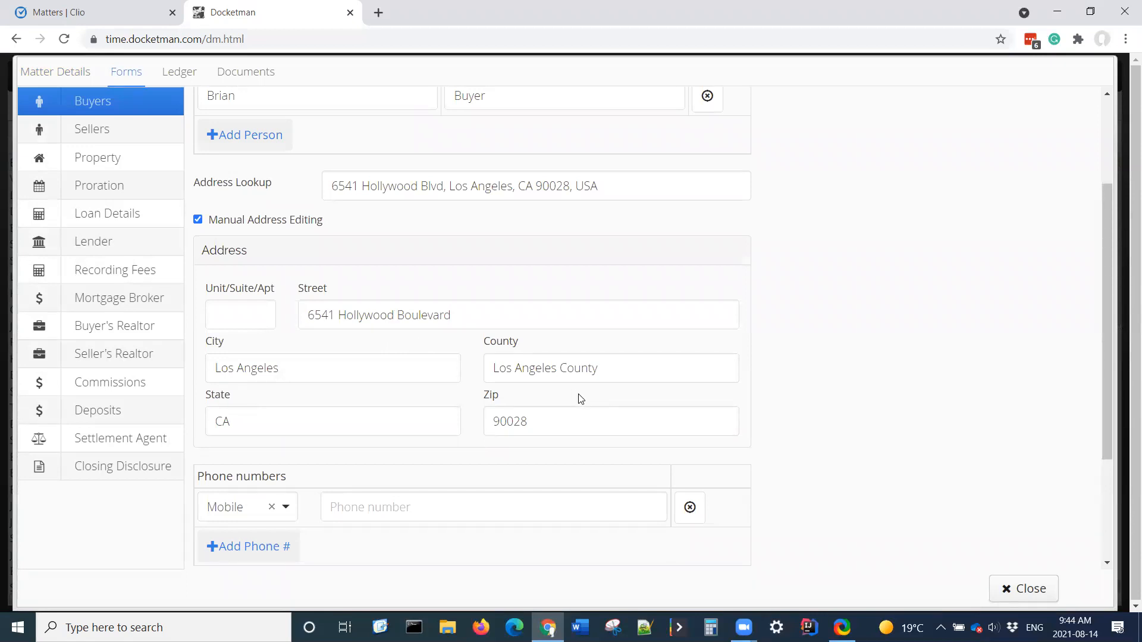
scroll(580, 398, down, 3)
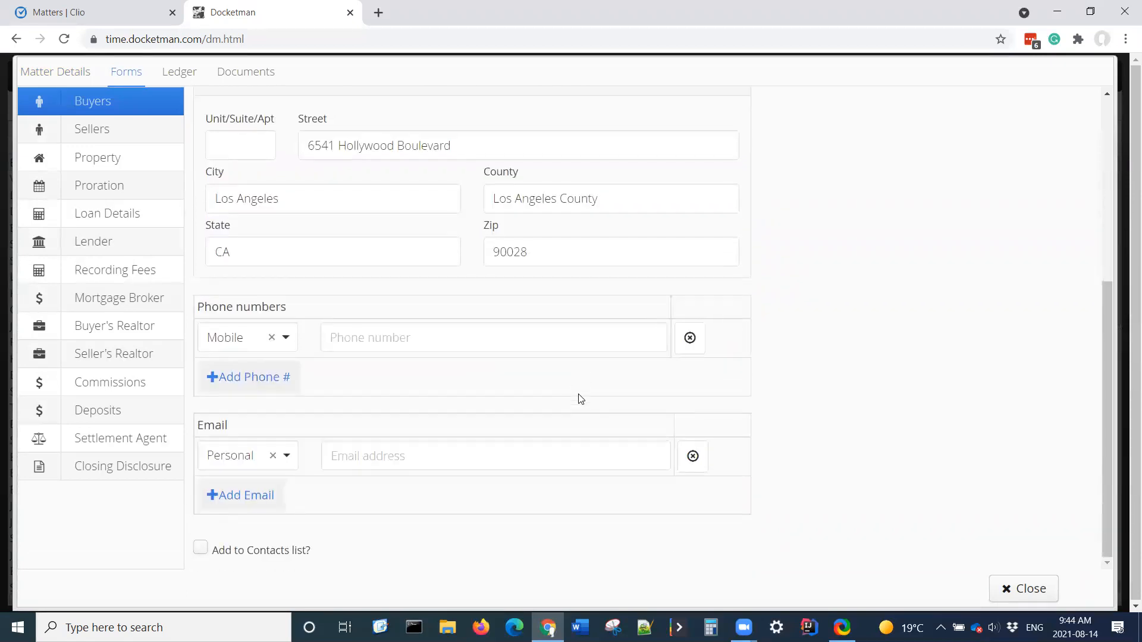
scroll(581, 398, up, 5)
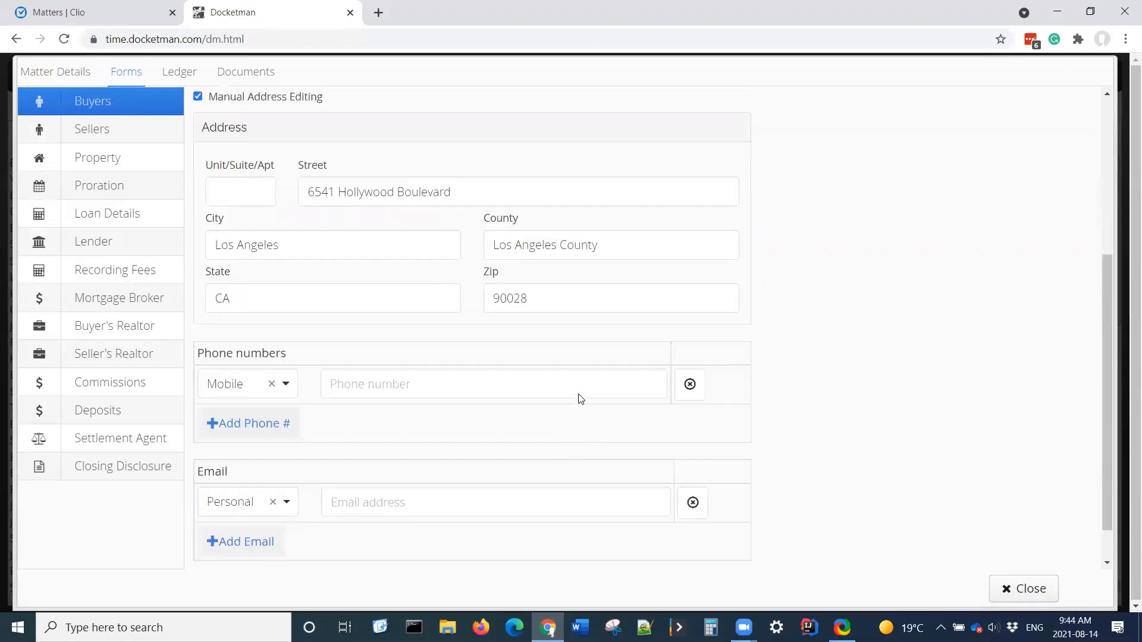
- Open the Sellers form and import an existing contact as the seller
click(95, 129)
click(335, 124)
text(Sell)
key(BackSpace)
key(BackSpace)
key(BackSpace)
key(BackSpace)
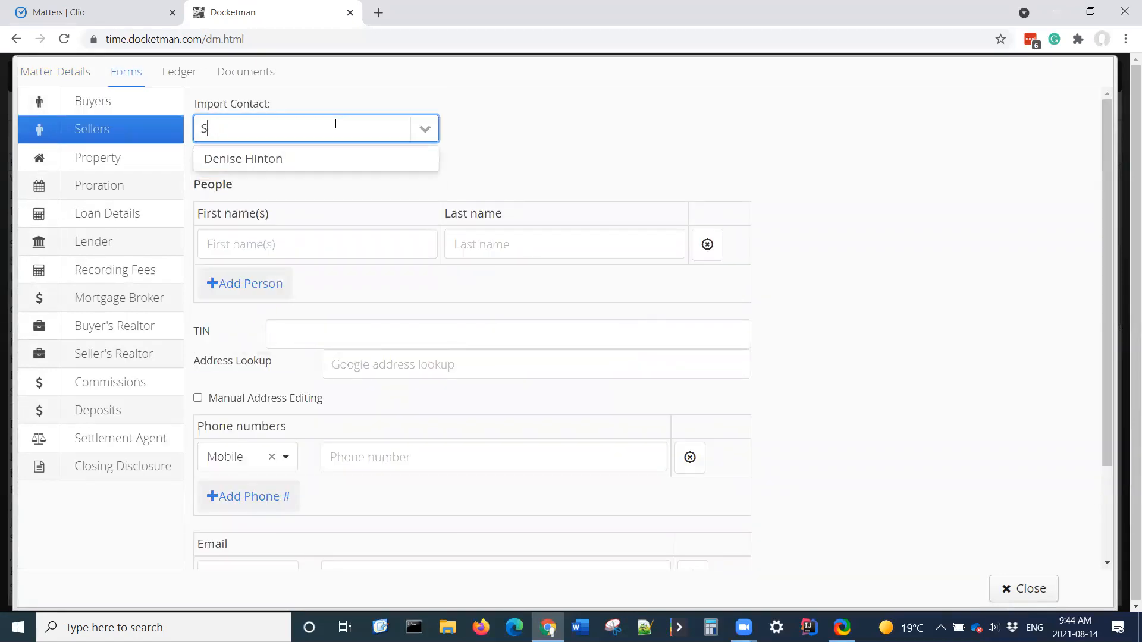
click(360, 311)
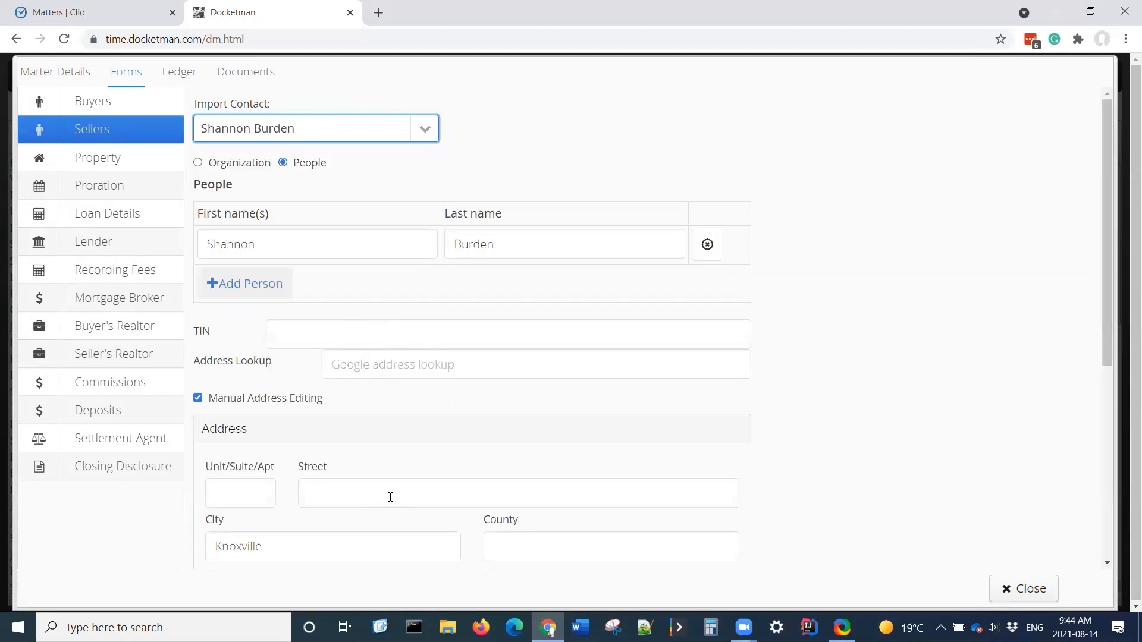
- Fill in the seller's street address using the browser's saved address suggestion
click(389, 498)
text(87)
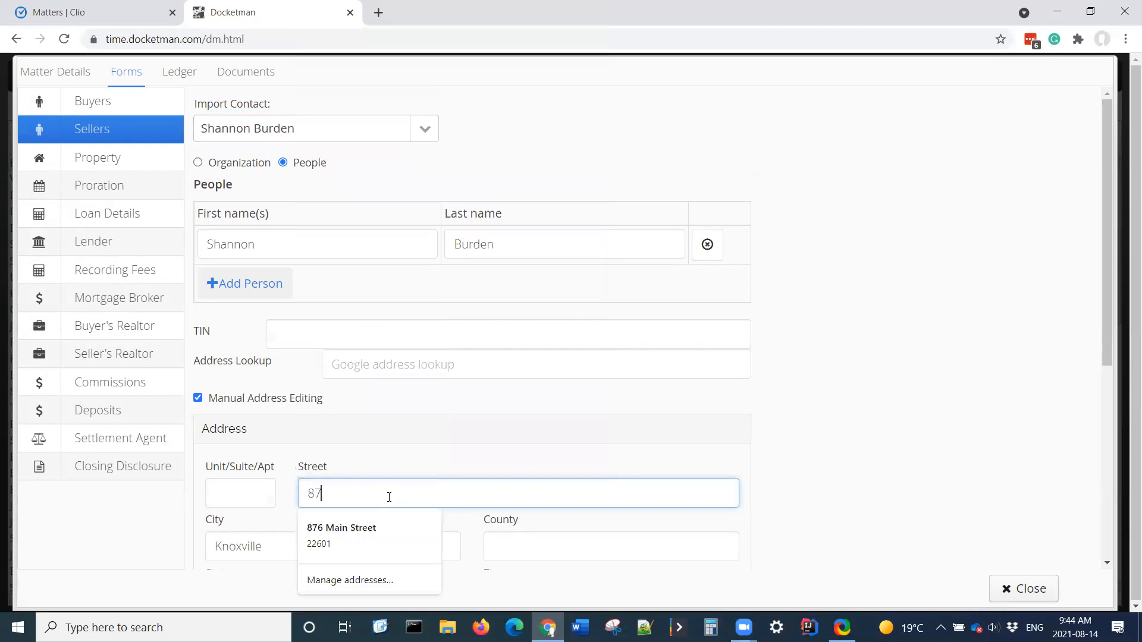
key(Down)
key(Return)
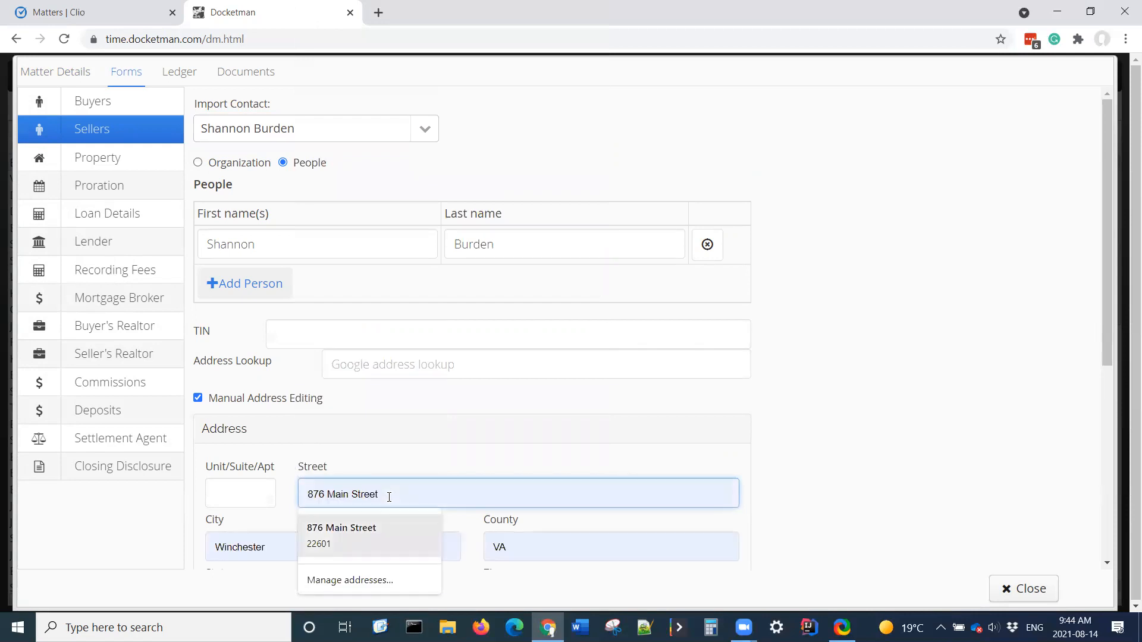
- Open the Property form, fill in the address from a lookup suggestion, and briefly show its detailed address fields
scroll(404, 438, down, 3)
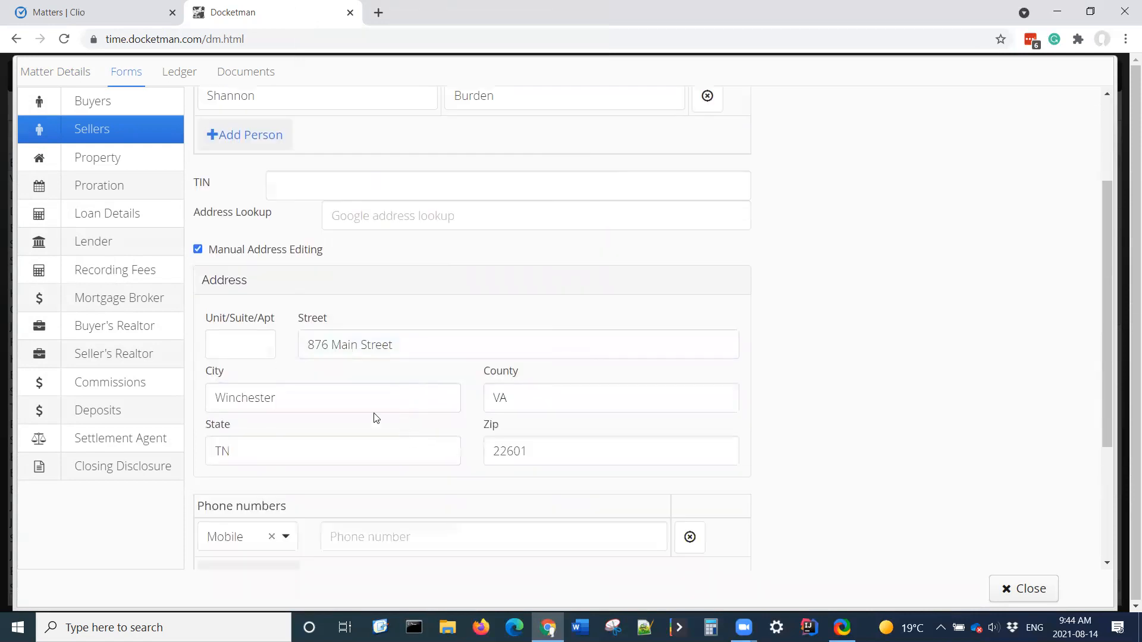
click(87, 156)
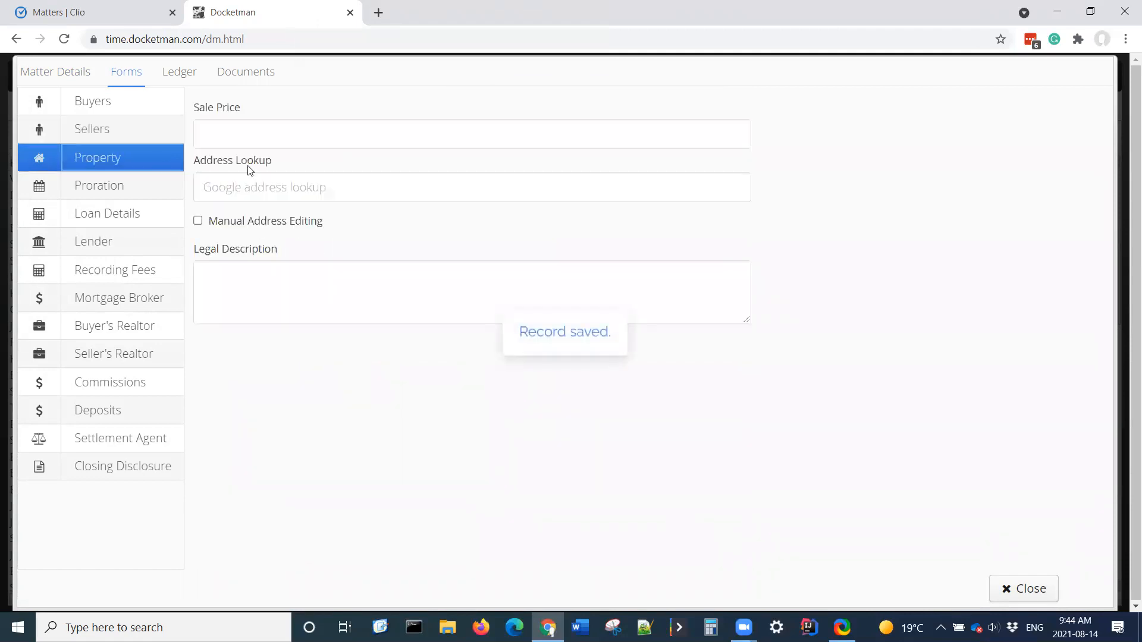
click(314, 185)
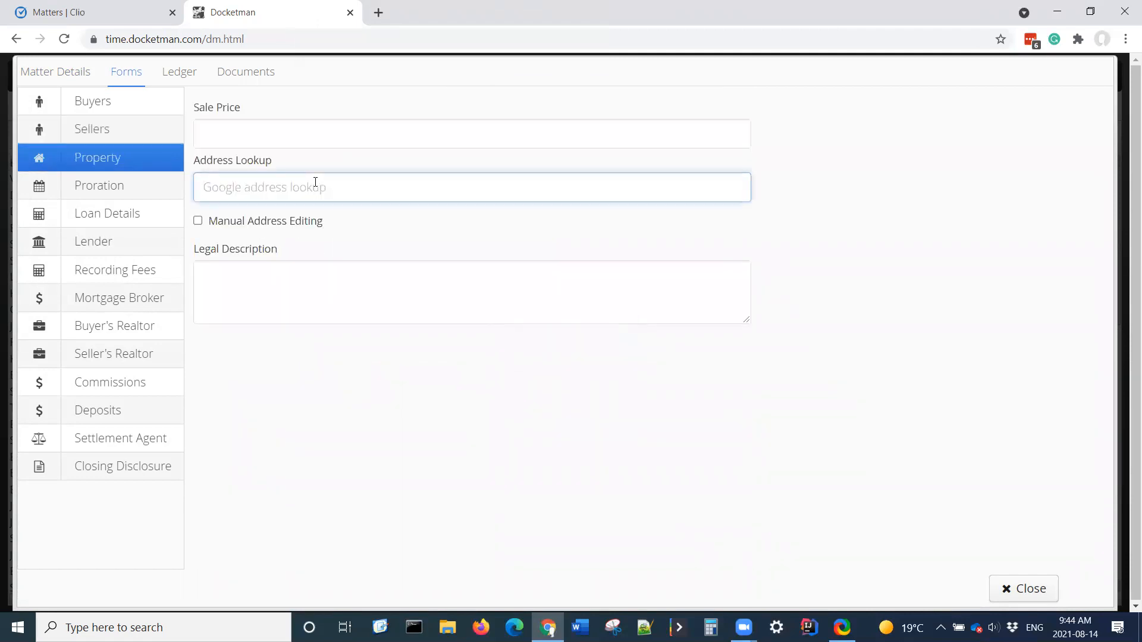
text(876)
key(Down)
key(Down)
key(Return)
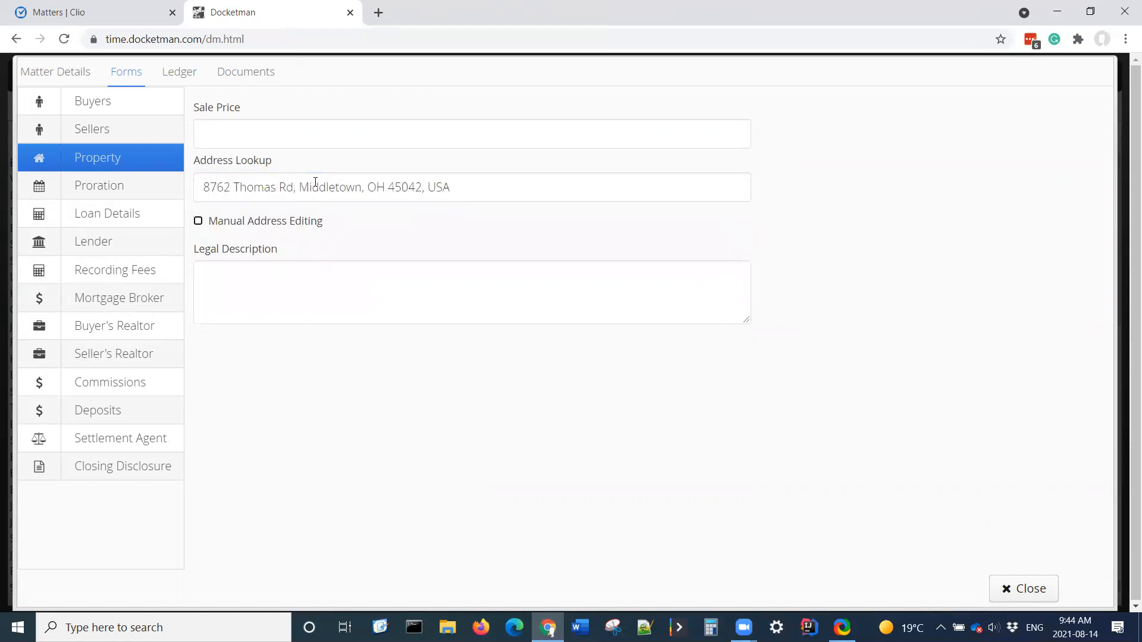
click(299, 222)
click(302, 223)
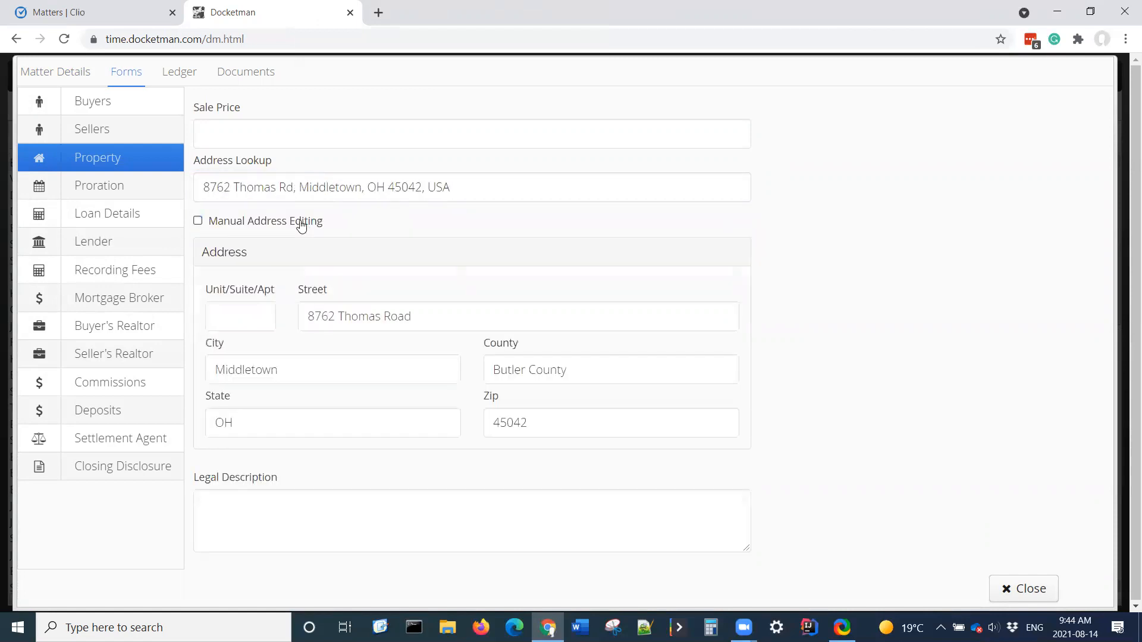
- Set the property's sale price to $500,000
click(252, 126)
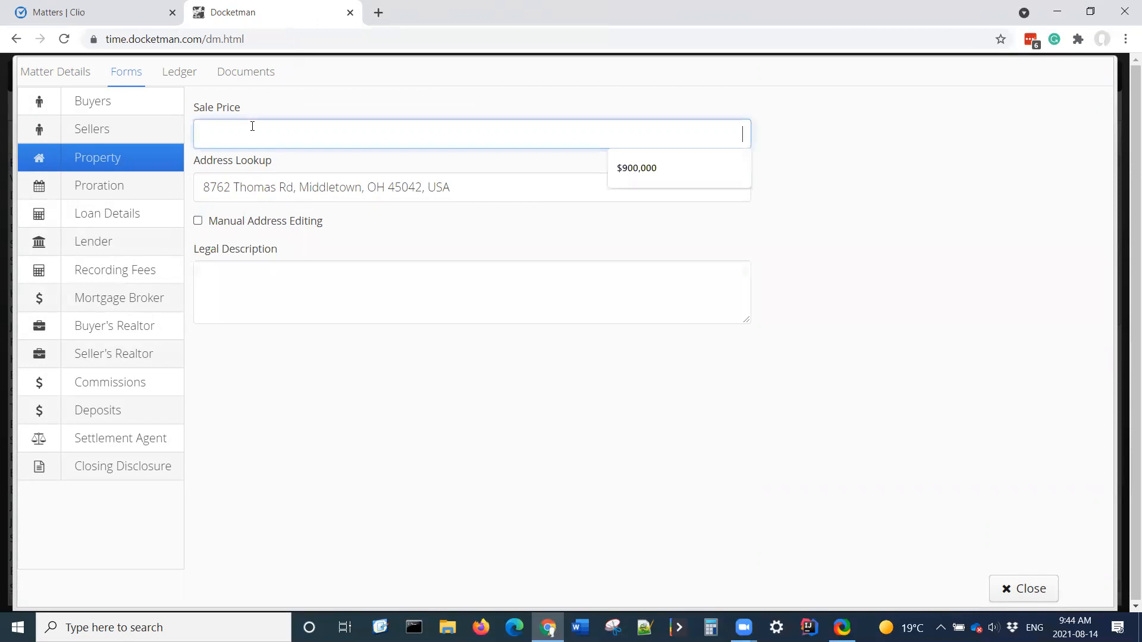
text(5000000)
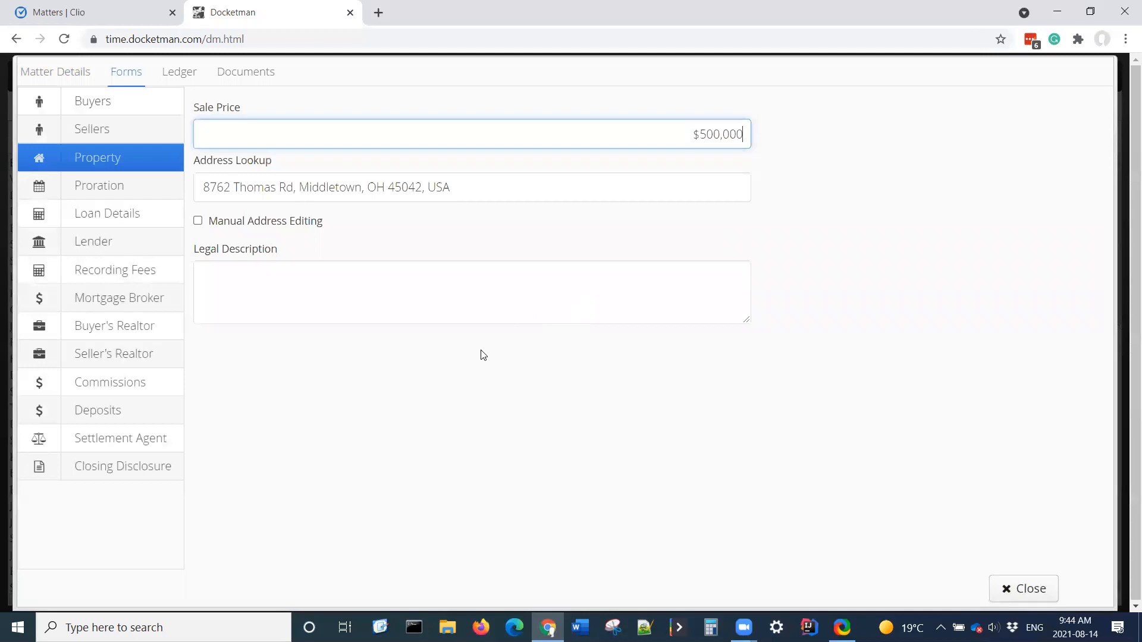
click(387, 377)
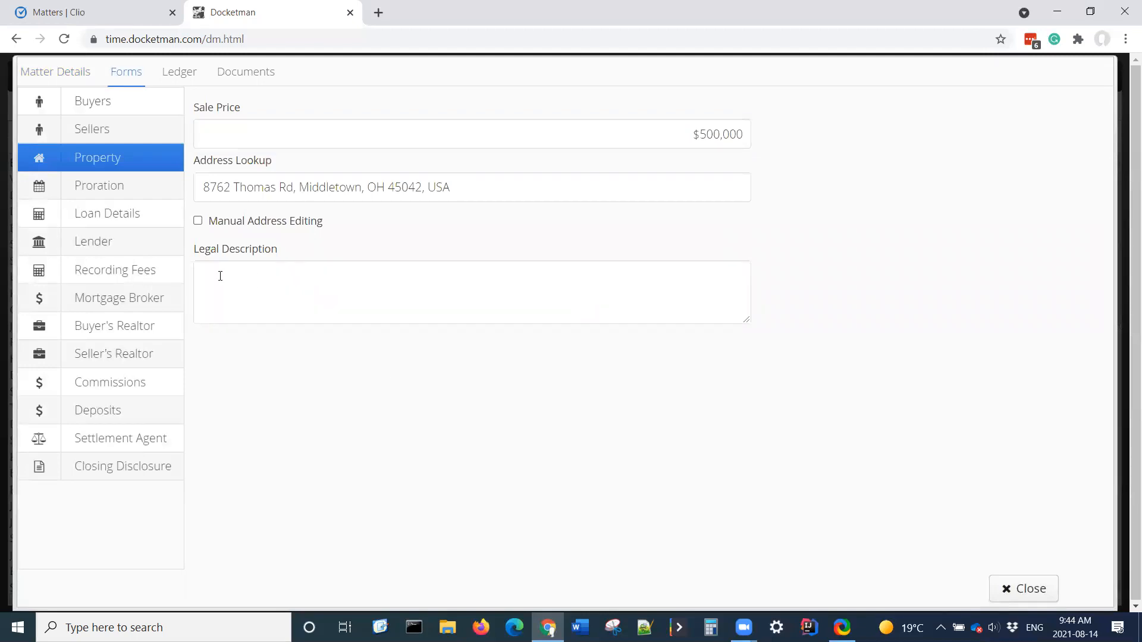
- Leave the Property form for Proration, show the browser in full screen, and close the matter with its changes saved
click(111, 187)
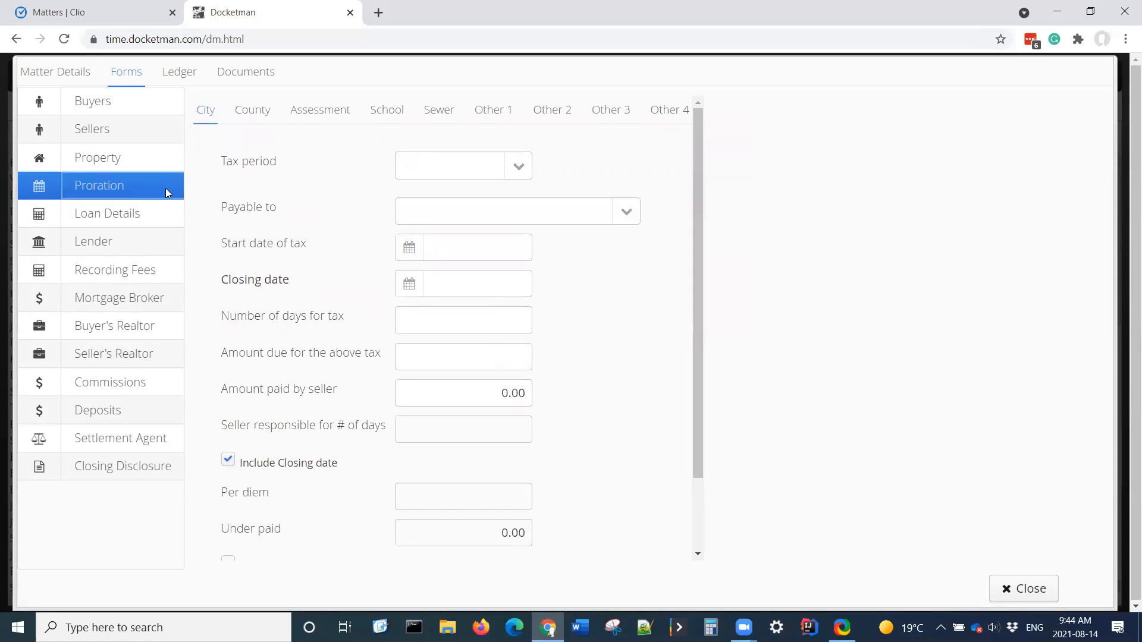
key(F11)
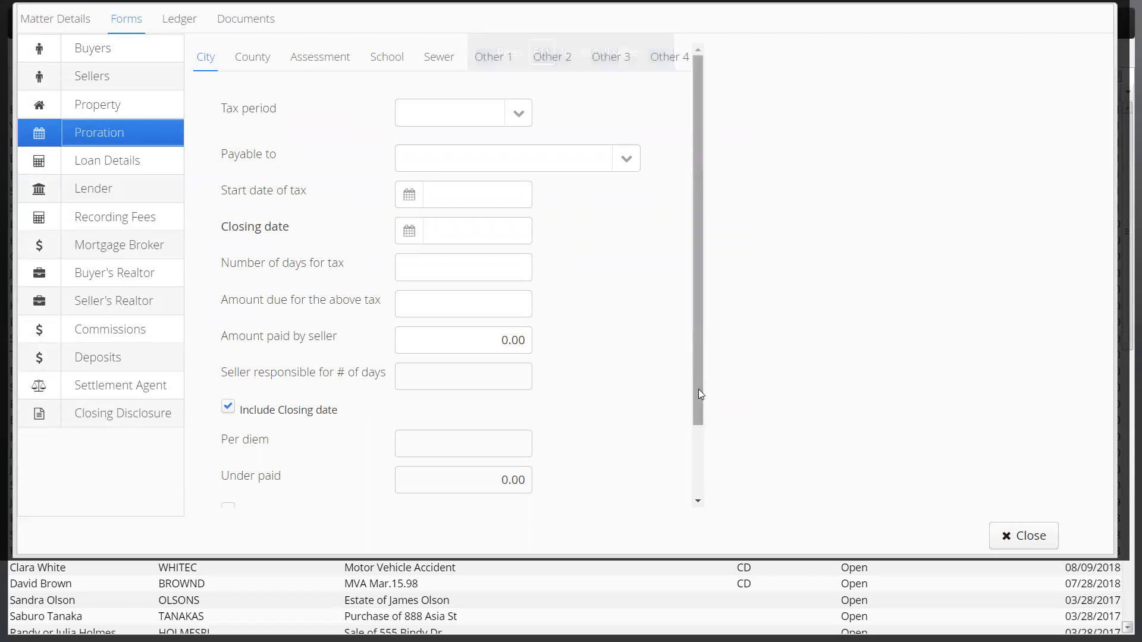
click(1011, 537)
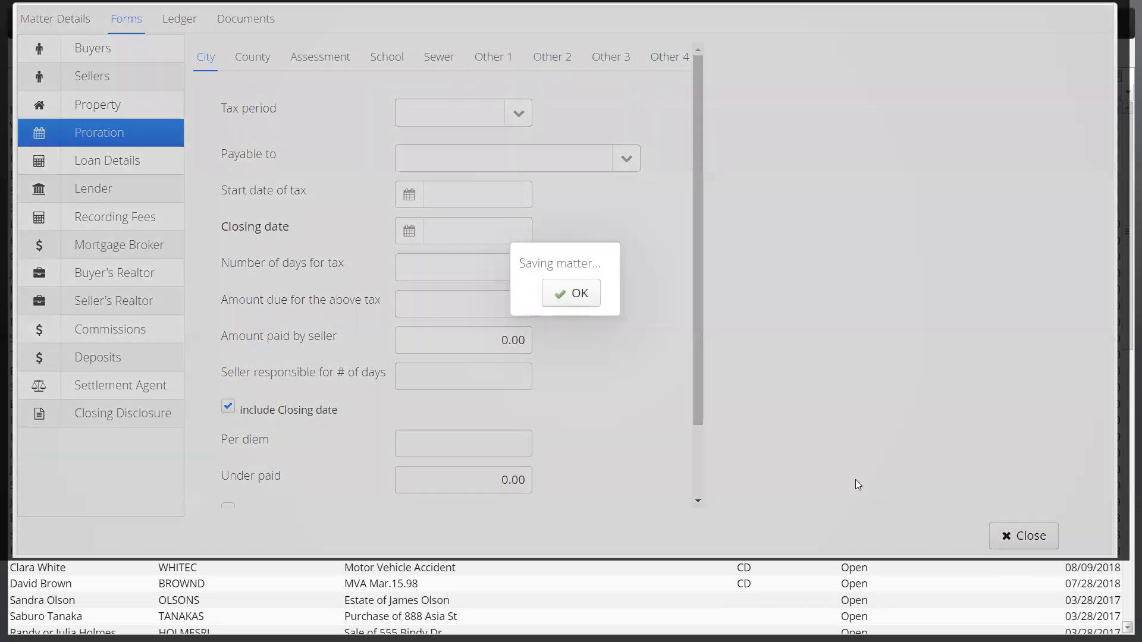
click(583, 298)
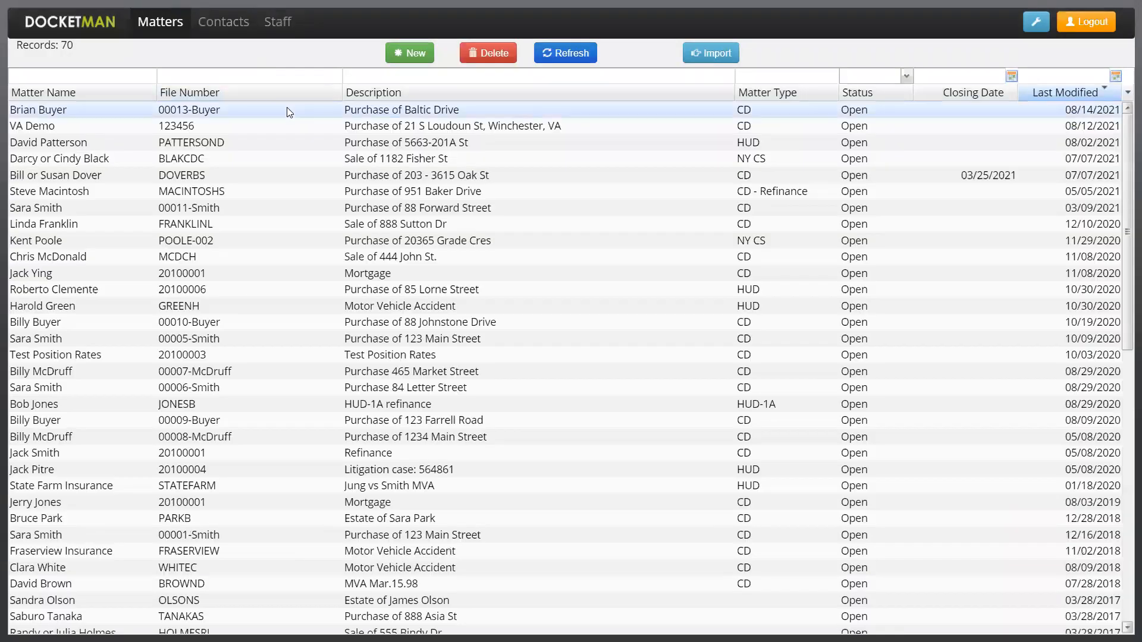
- Reopen the Purchase of Baltic Drive matter at its Proration form
double_click(287, 112)
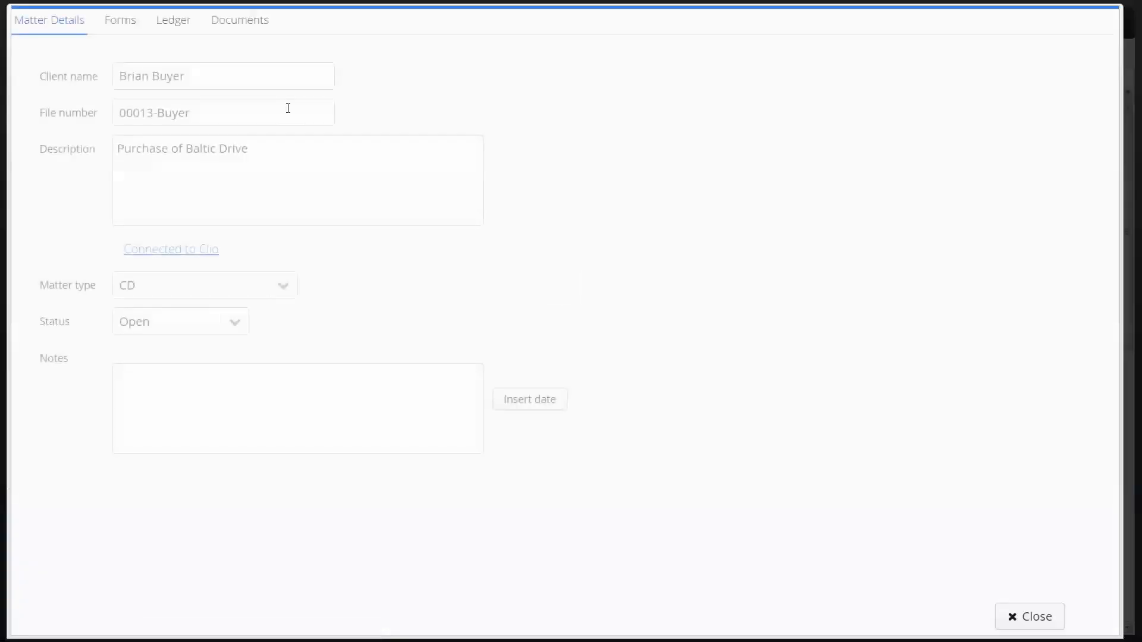
click(125, 26)
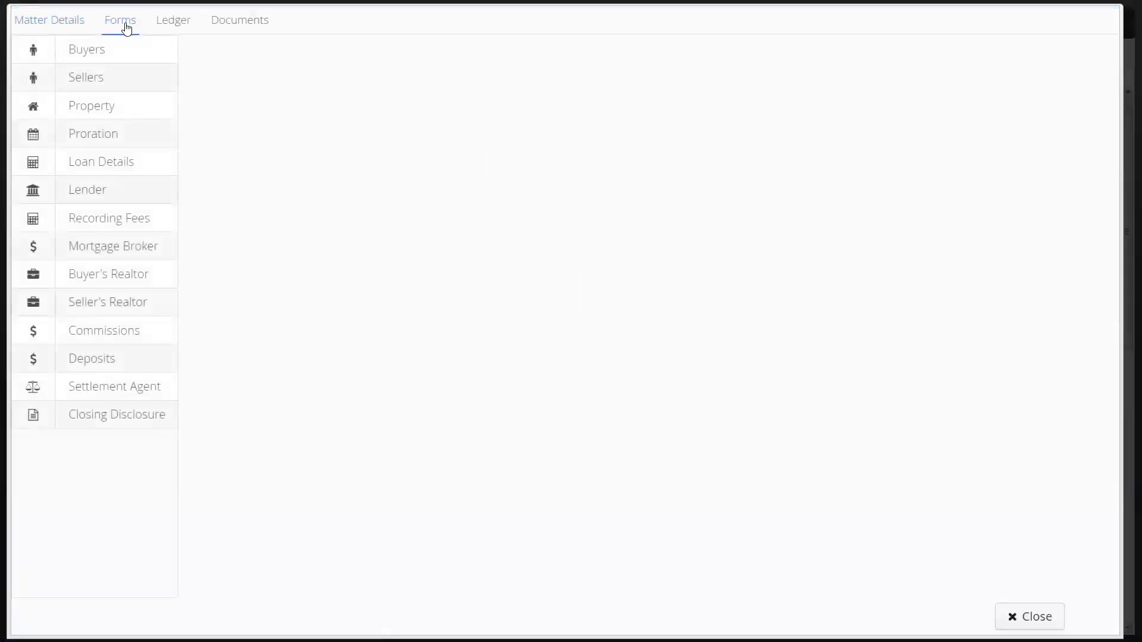
click(110, 138)
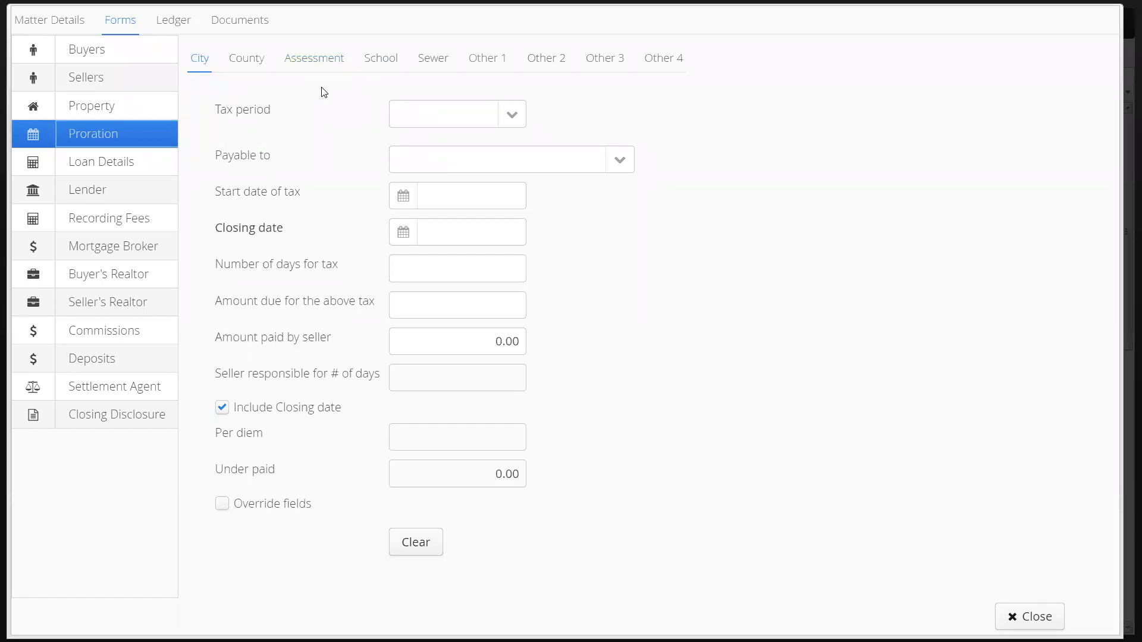
- Set the City proration's tax period to Annual and make it payable to Erie County Clerk
click(513, 119)
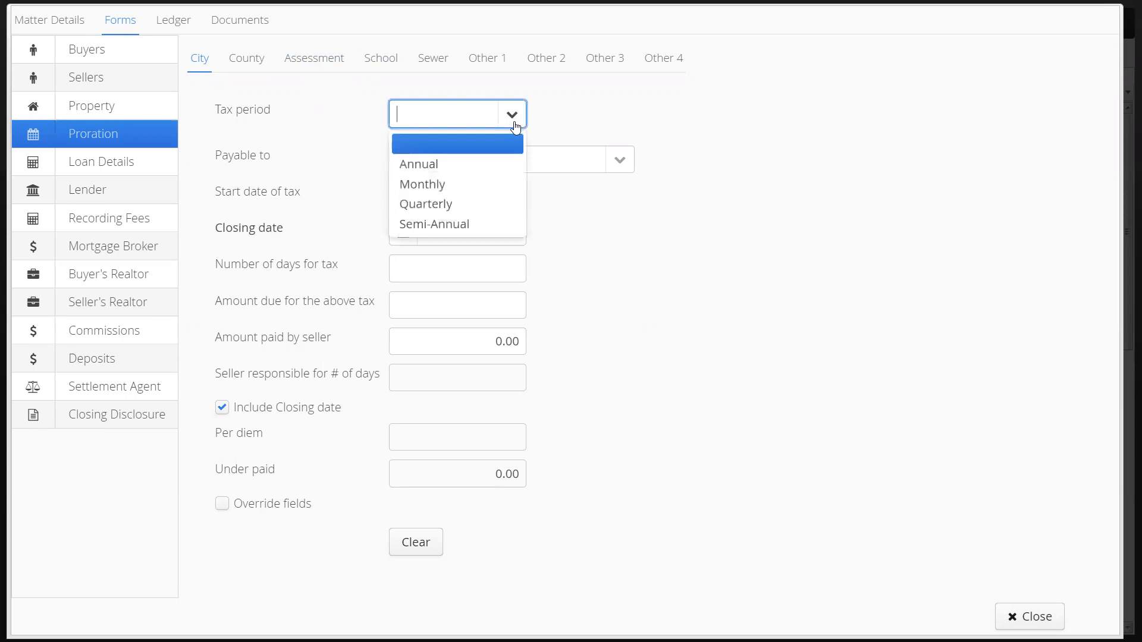
click(496, 165)
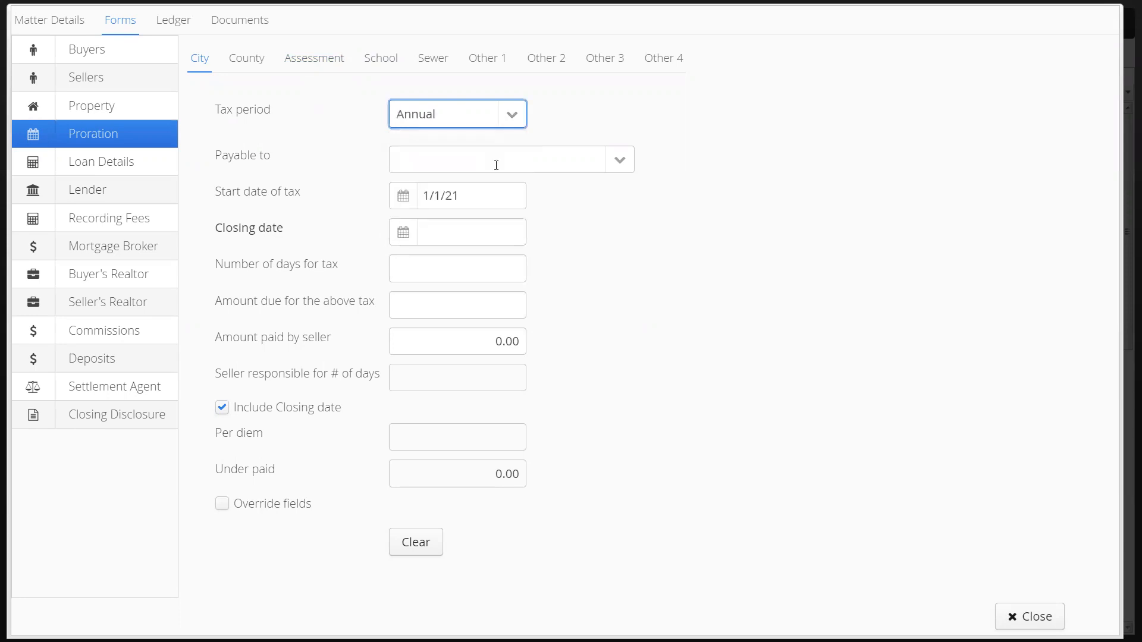
click(620, 160)
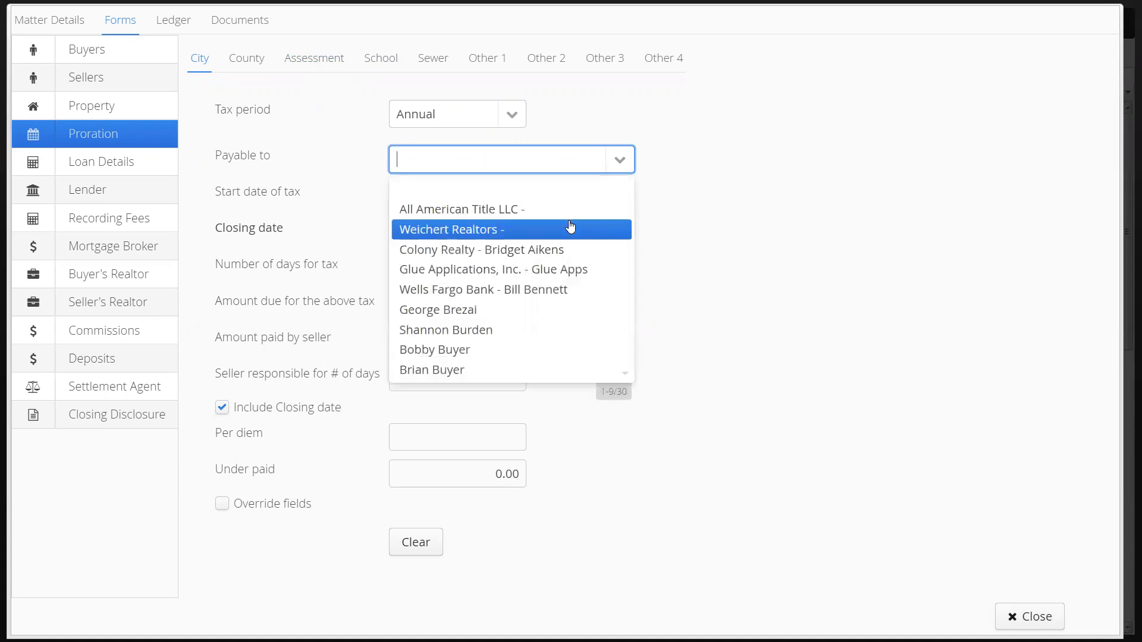
click(506, 166)
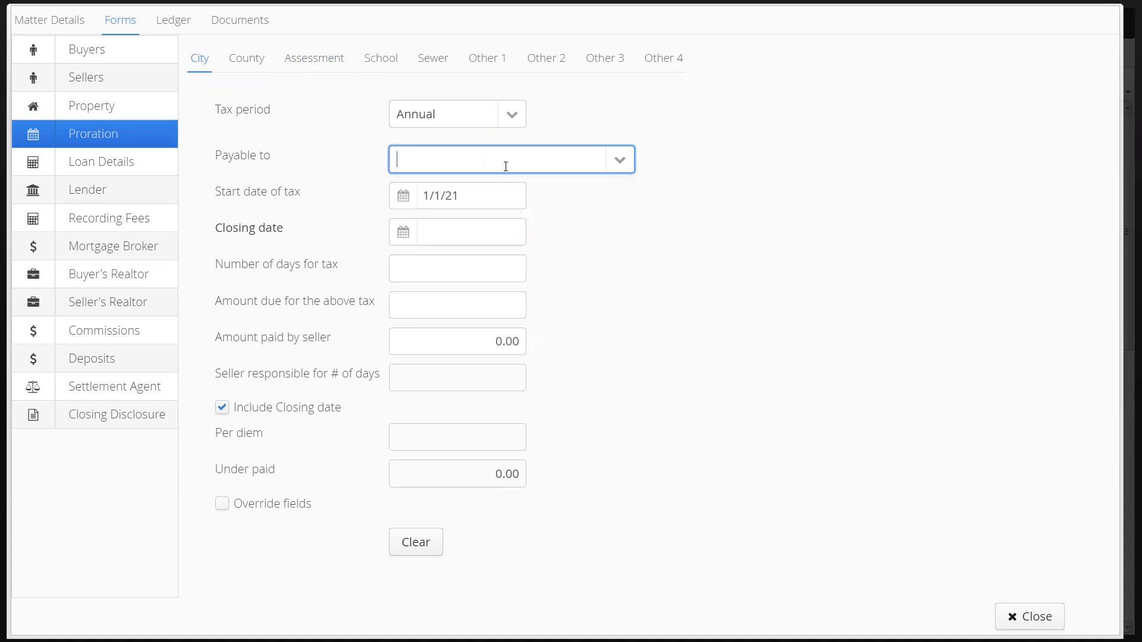
text(Cou)
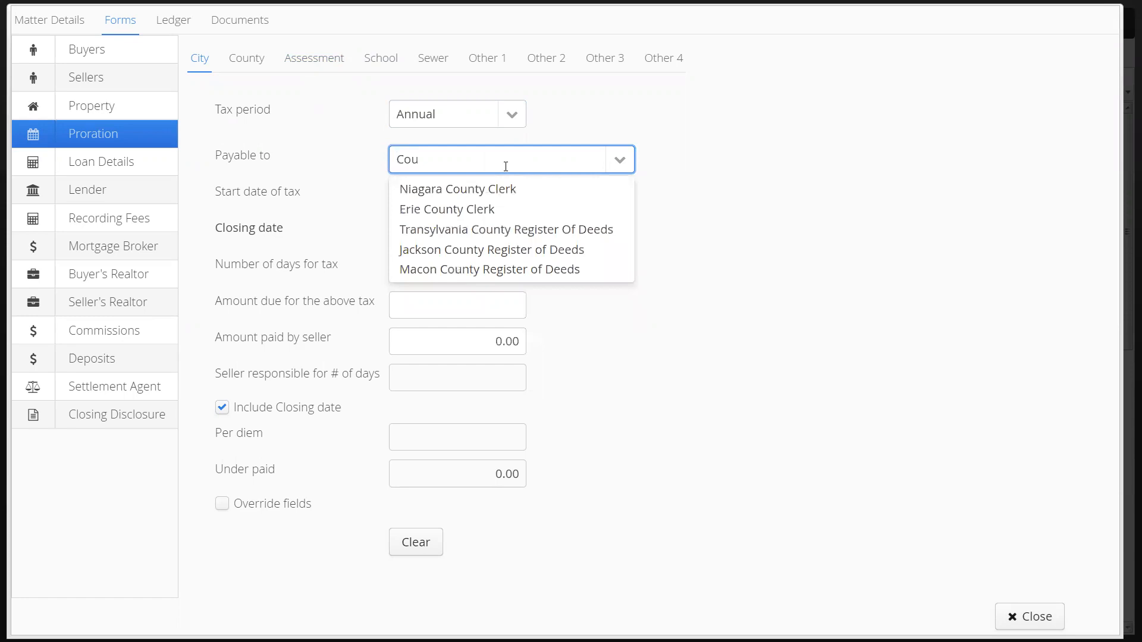
click(510, 210)
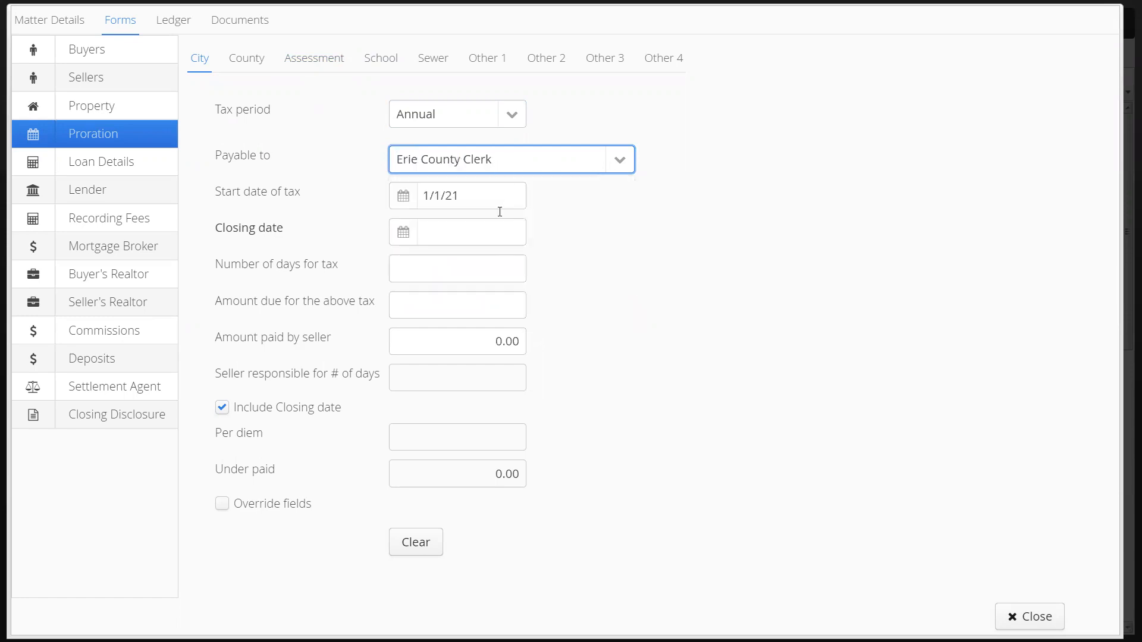
- Set the City proration's closing date to 8/14/21, with 2,000.00 as both the amount due and the amount paid by the seller
click(404, 232)
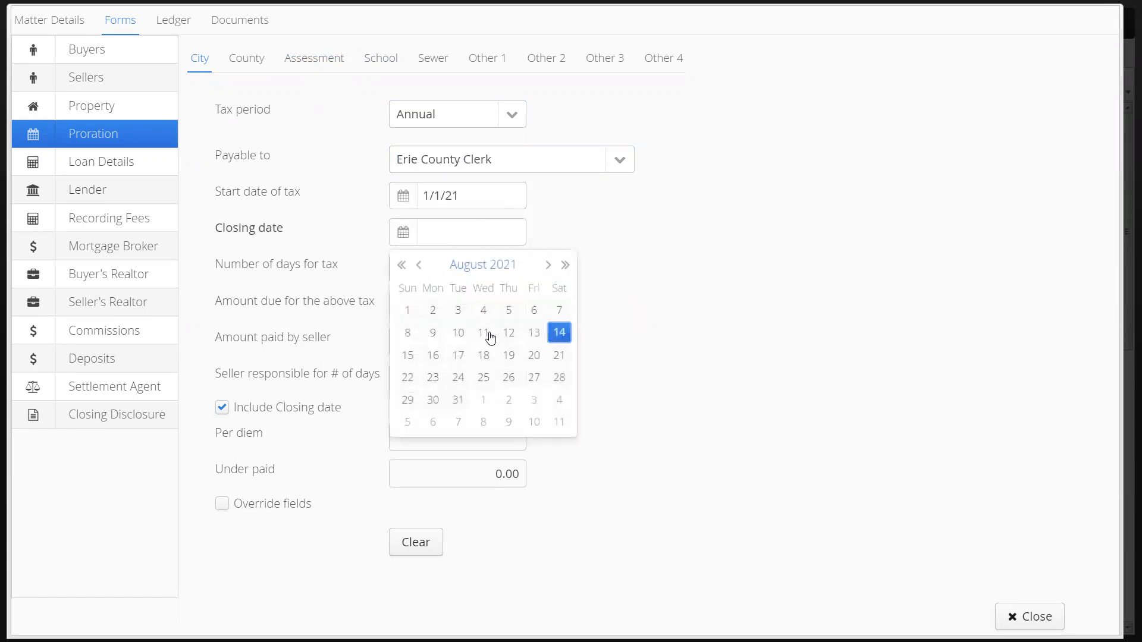
click(559, 333)
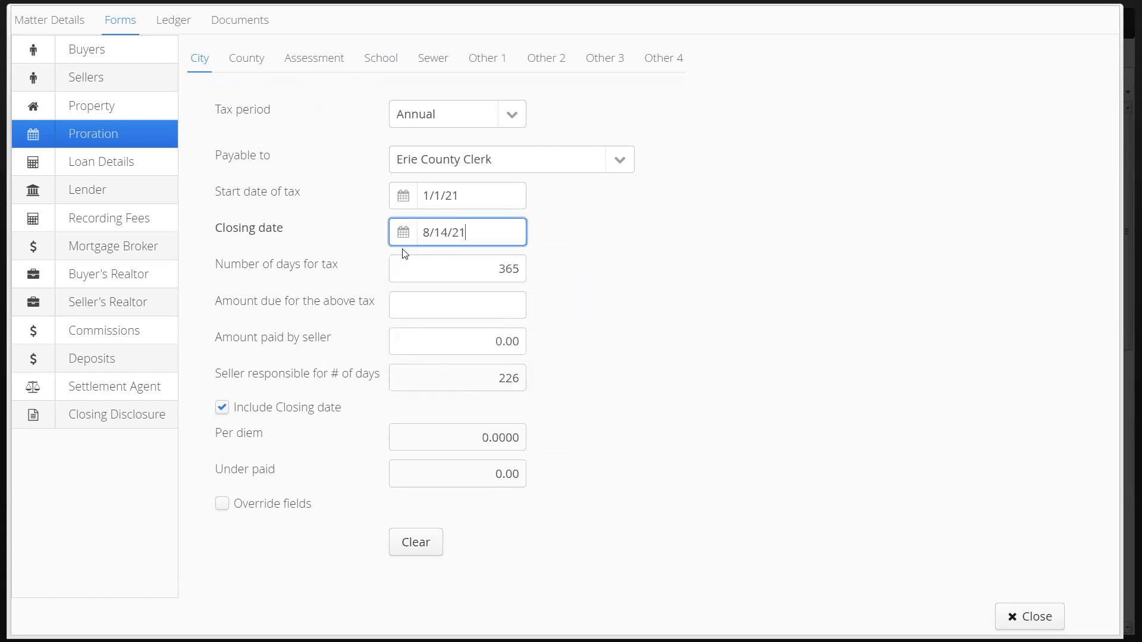
click(455, 299)
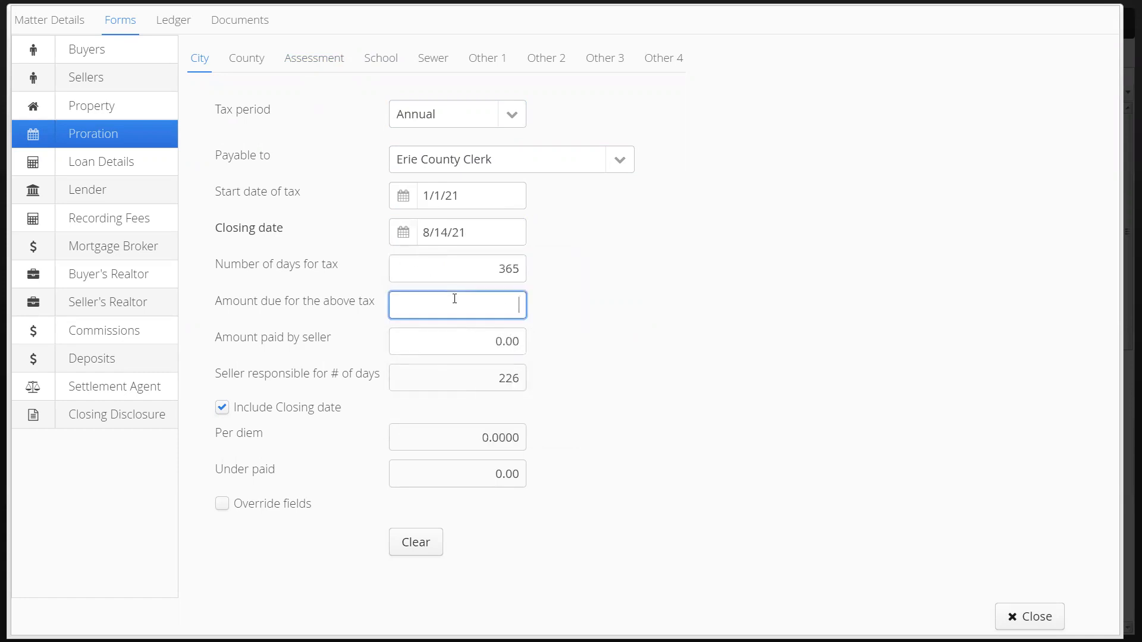
text(2000)
key(Tab)
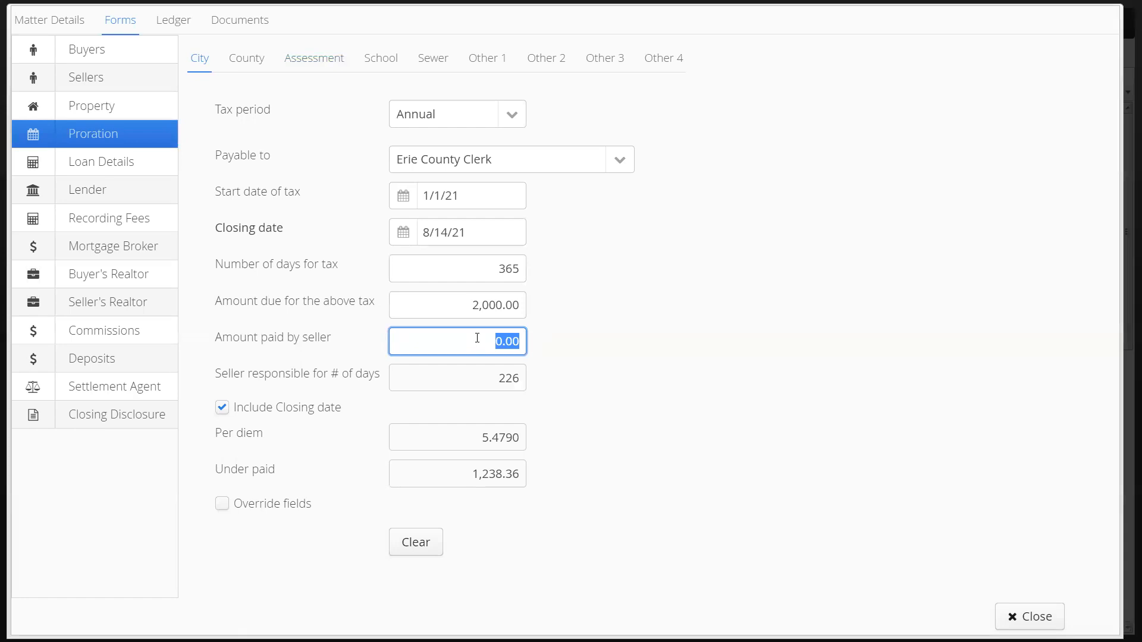
text(2000)
key(Tab)
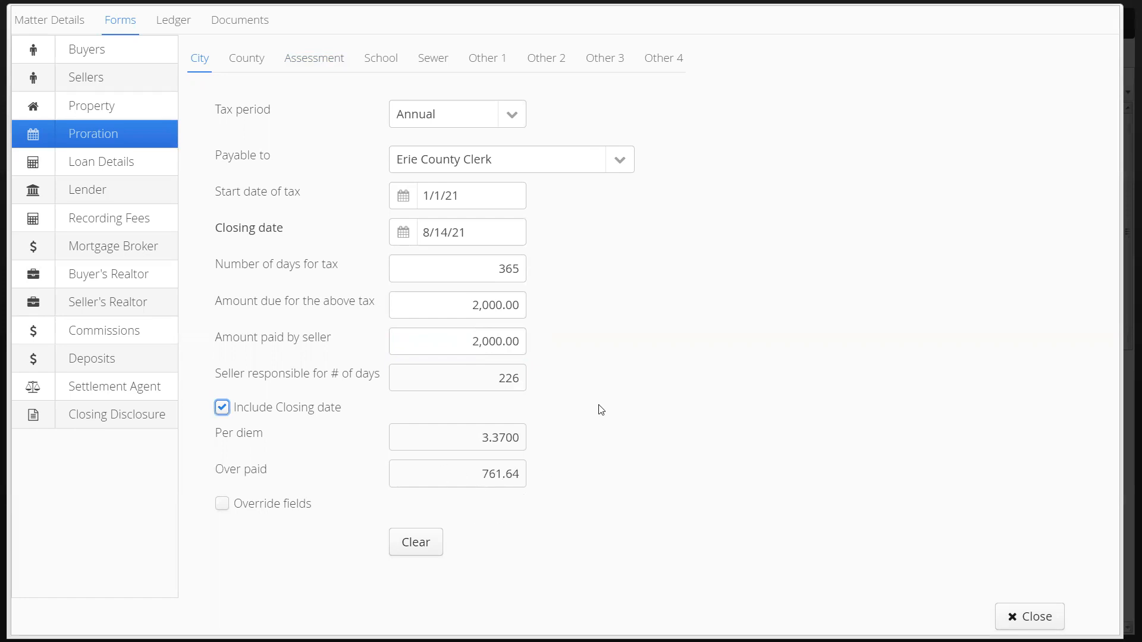
- Give the Other 1 proration a Monthly tax period and the description HOA Fees
click(490, 62)
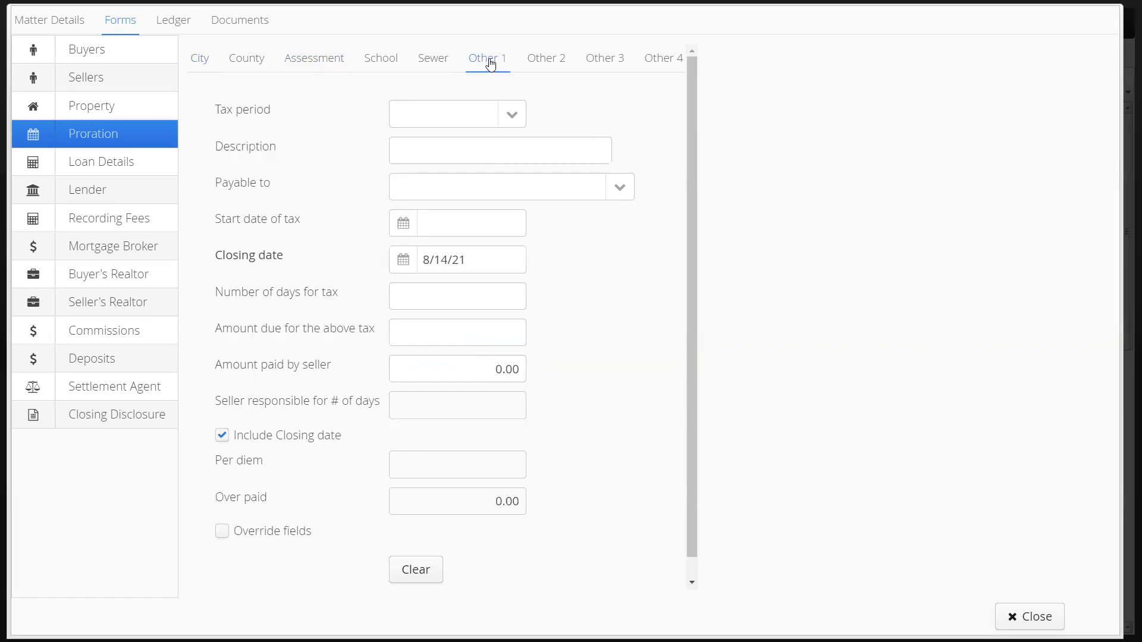
click(506, 118)
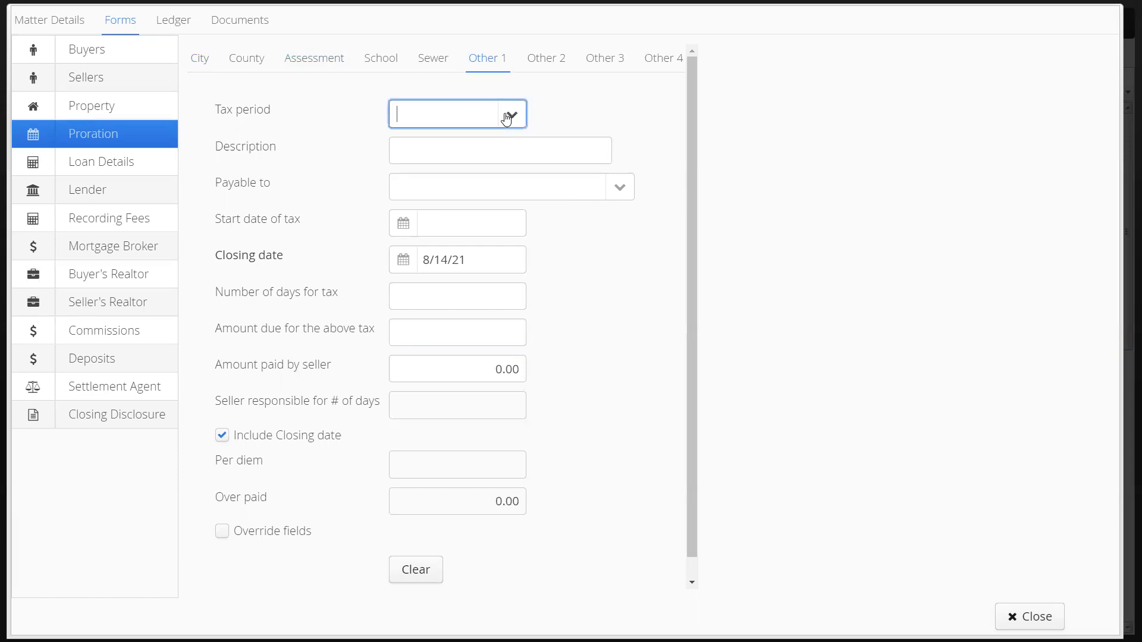
click(474, 184)
click(476, 150)
text(HOA Fees)
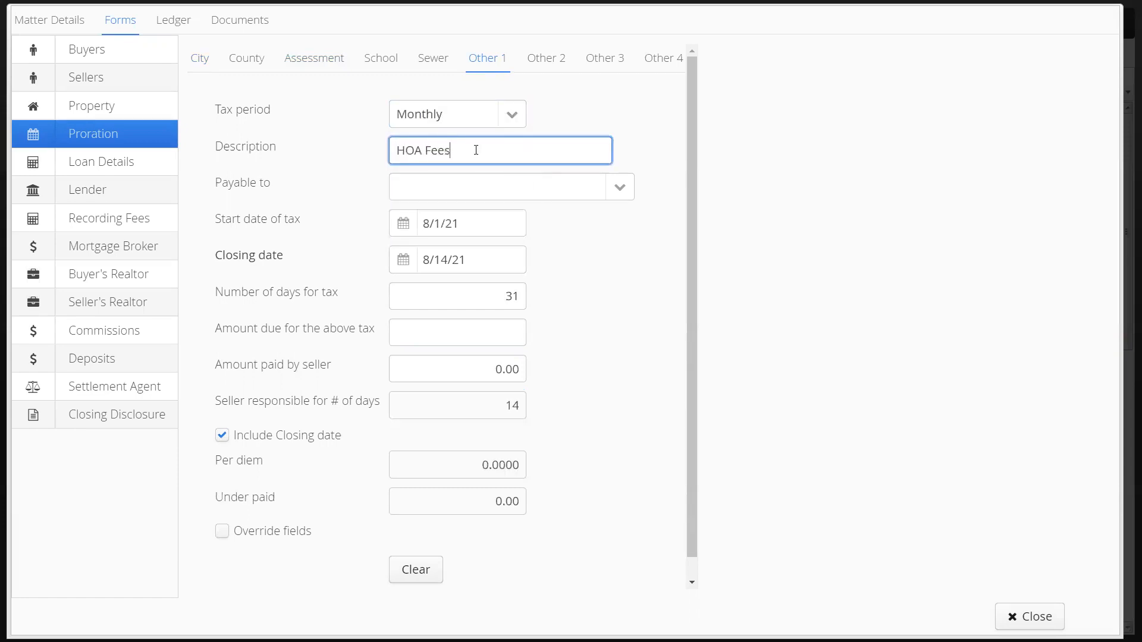
- Leave the payee of the HOA Fees proration blank and set the amount due to 200.00
click(572, 188)
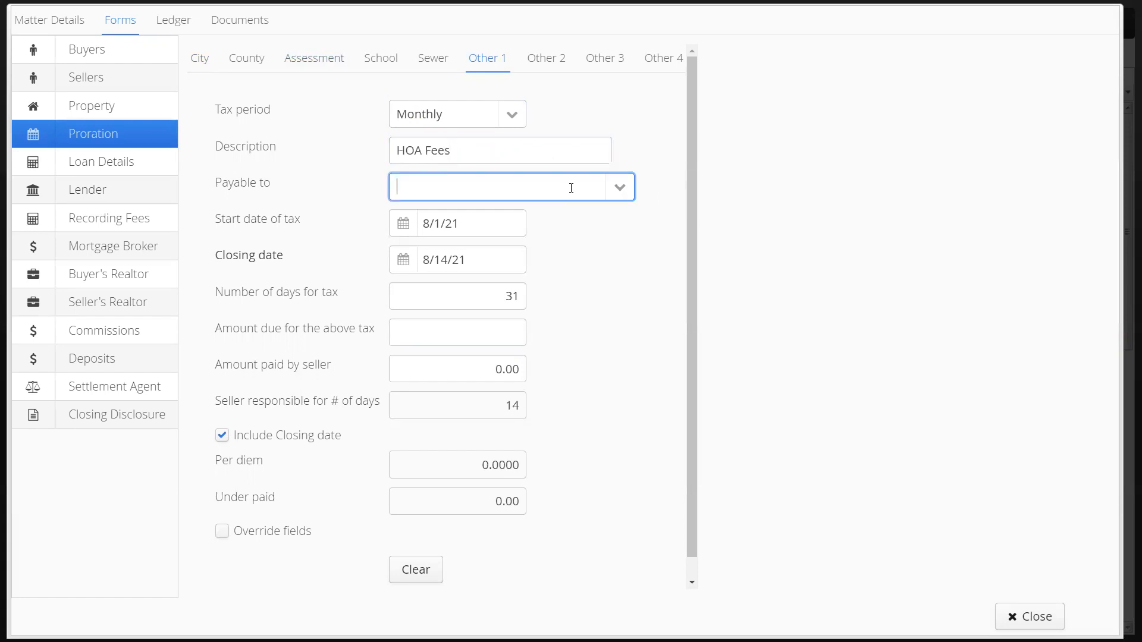
click(490, 322)
text(200)
key(Tab)
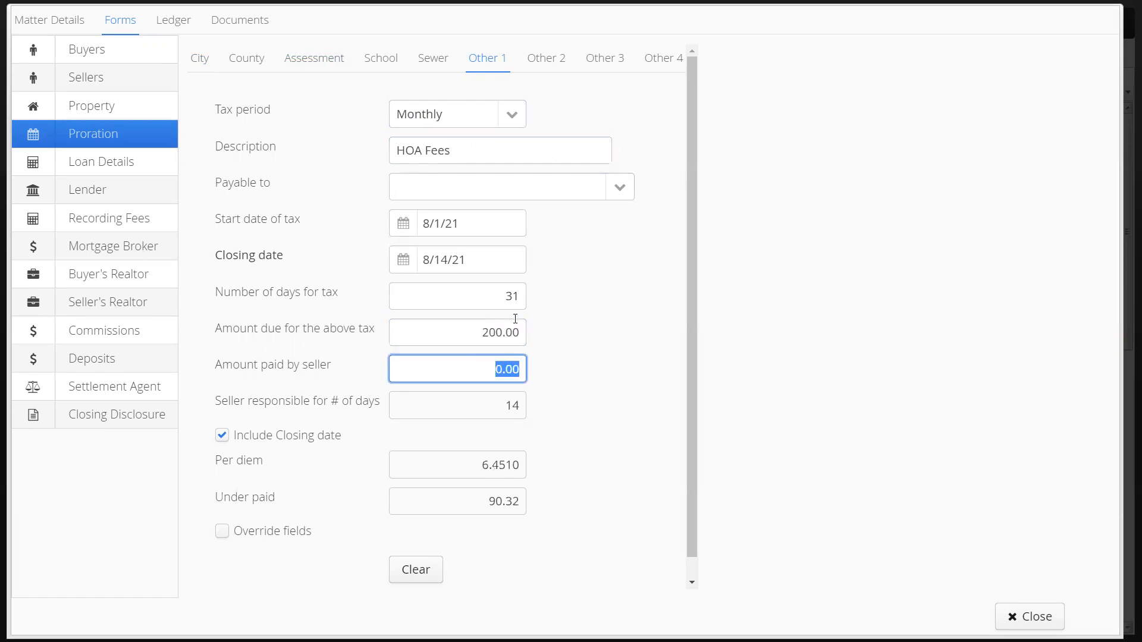
- In the loan details, set the first payment date to 9/1/21 and the loan amount to 250,000.00
click(143, 169)
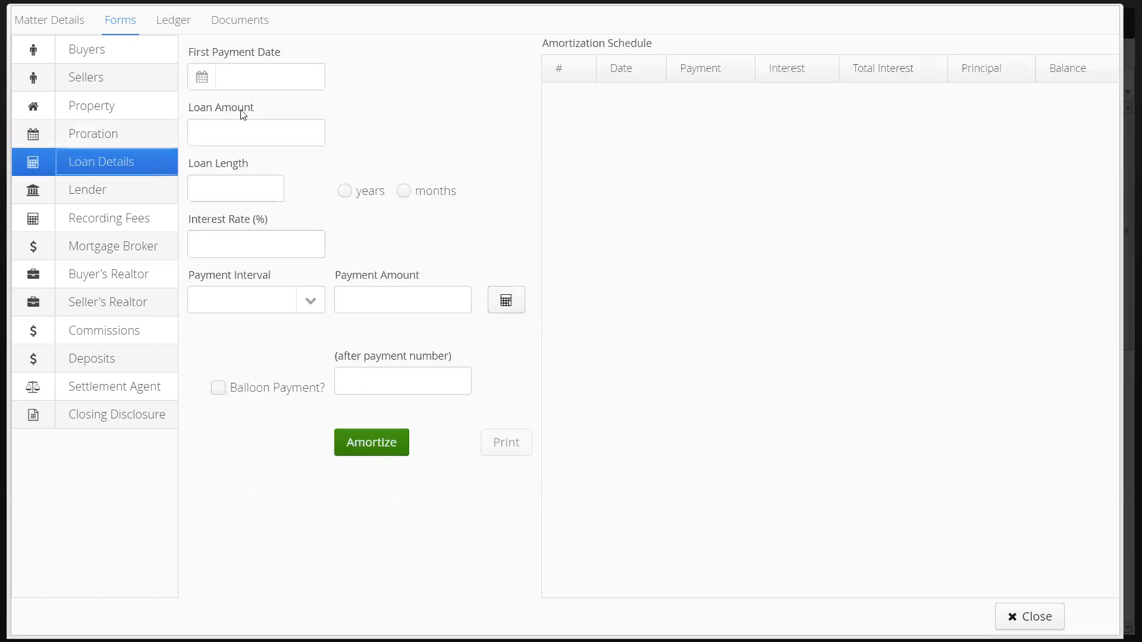
click(202, 78)
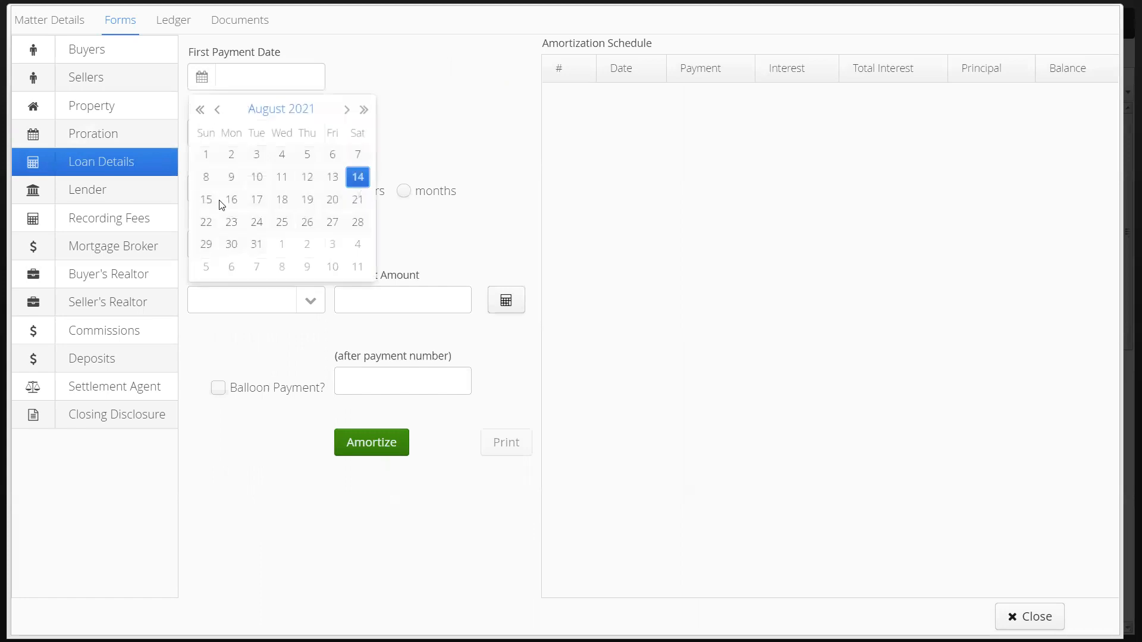
click(281, 245)
click(265, 132)
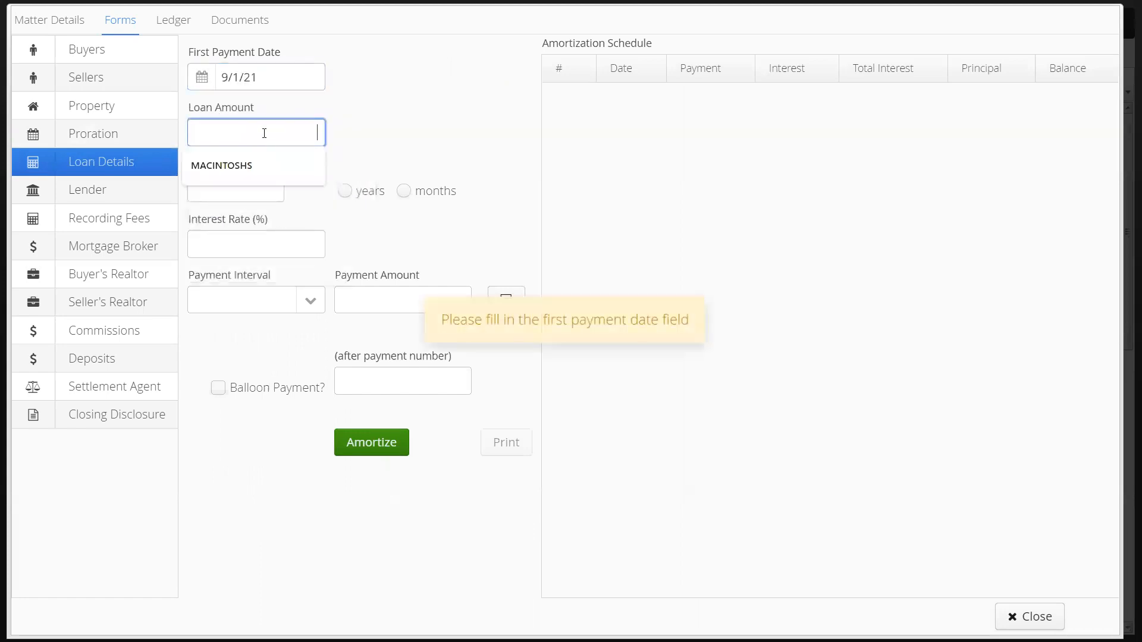
text(25000)
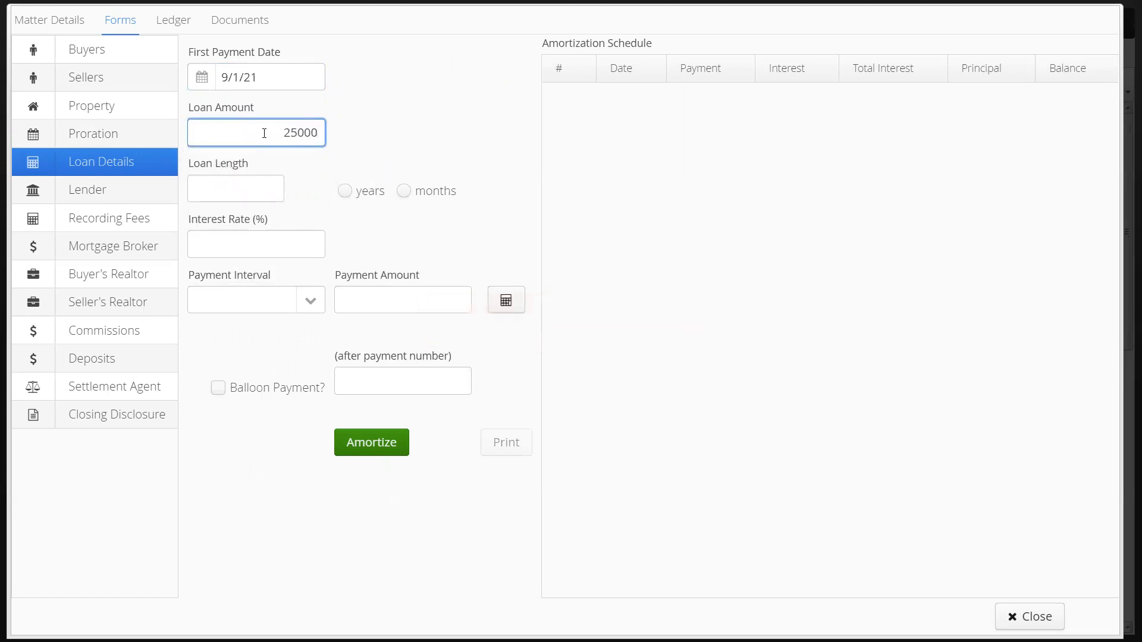
click(265, 188)
click(295, 131)
text(0000.00)
key(Tab)
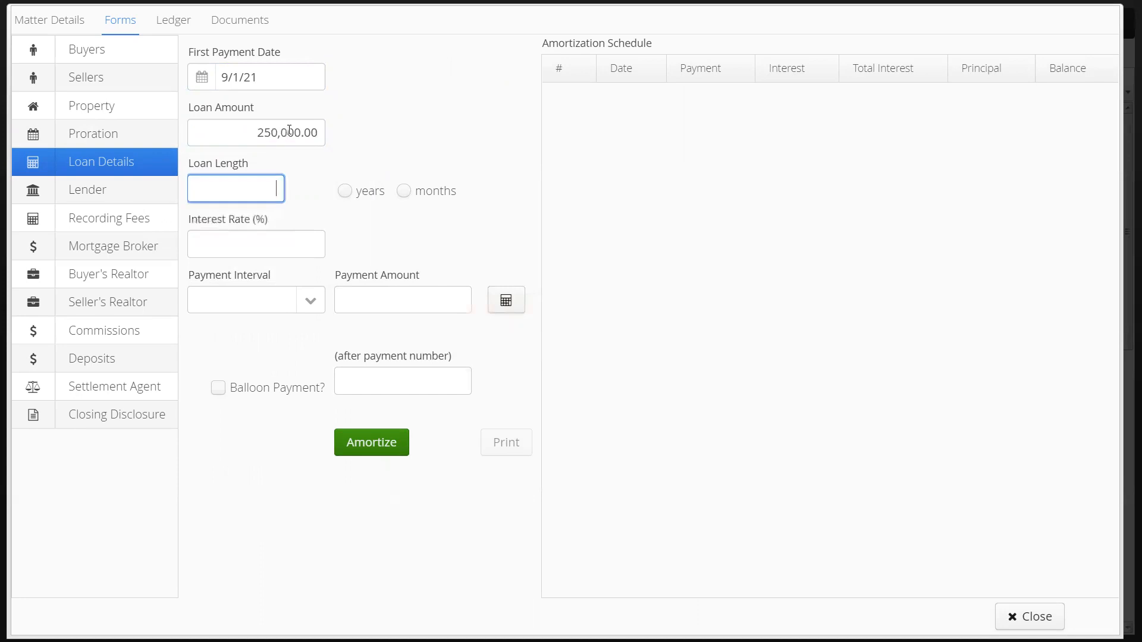
- Set the loan length to 25 years and the interest rate to 2.5%
text(25)
click(341, 192)
click(292, 247)
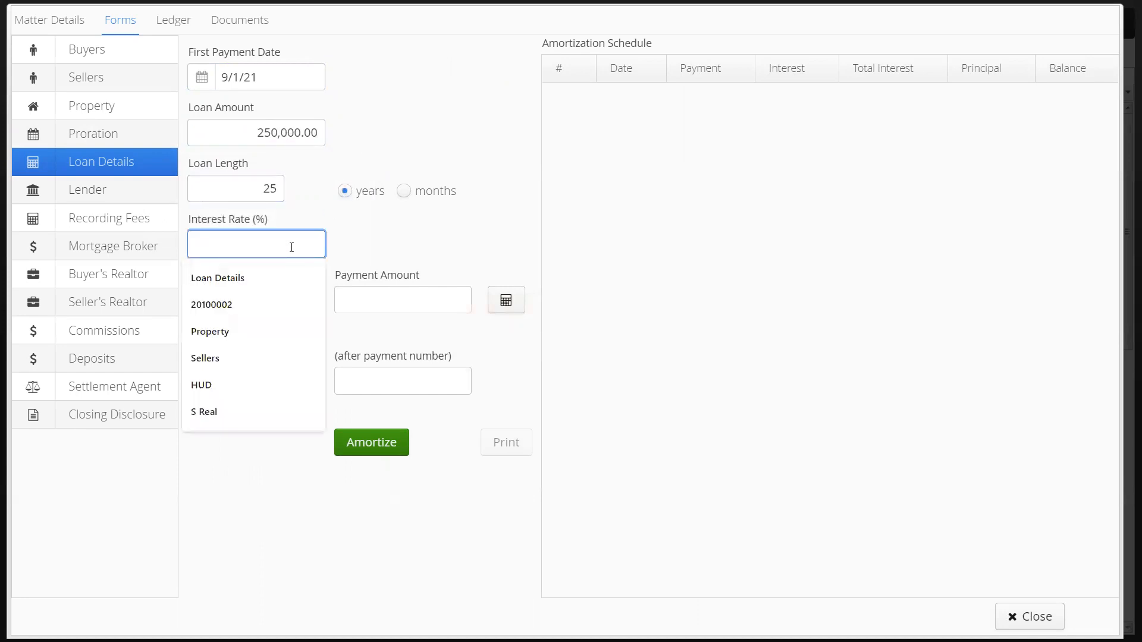
text(2.5)
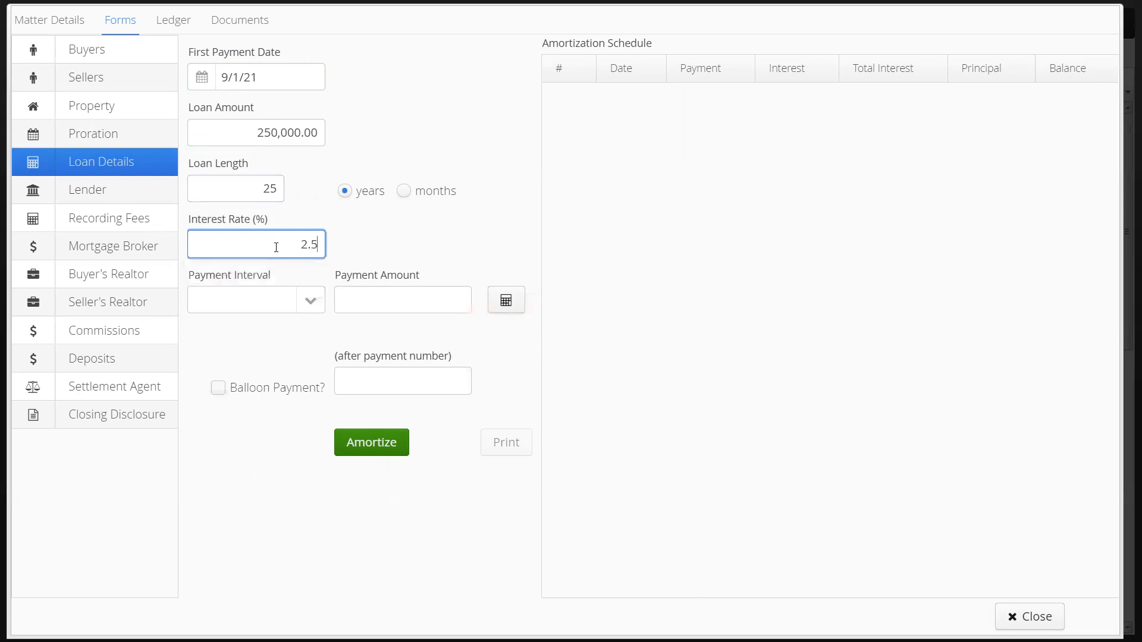
- Choose a Monthly payment interval and generate the loan's amortization schedule
click(304, 309)
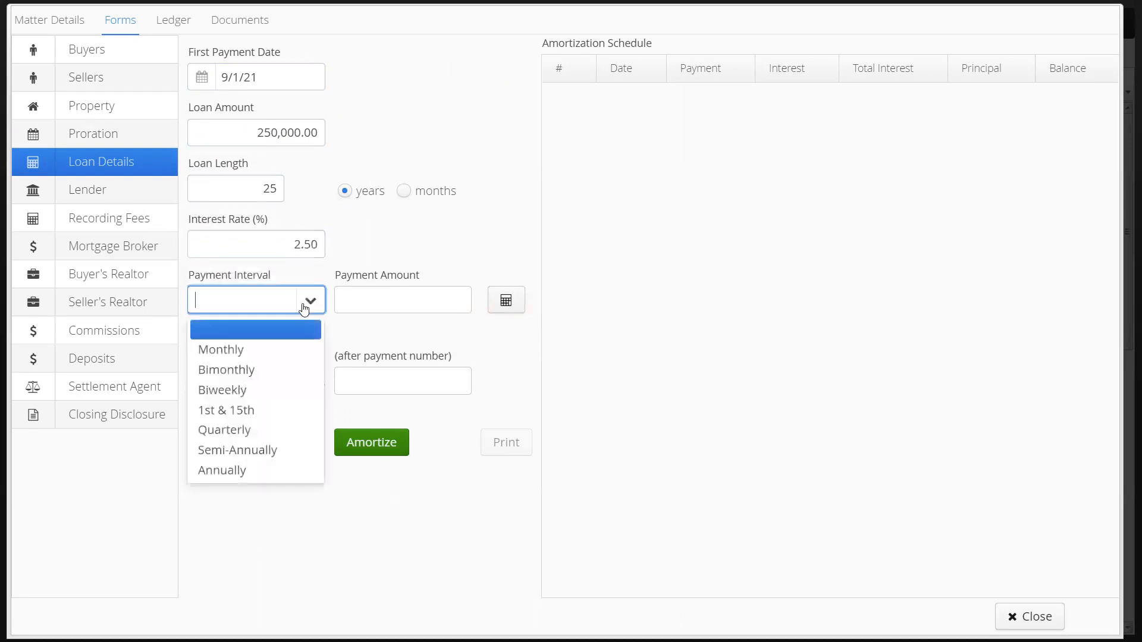
click(281, 350)
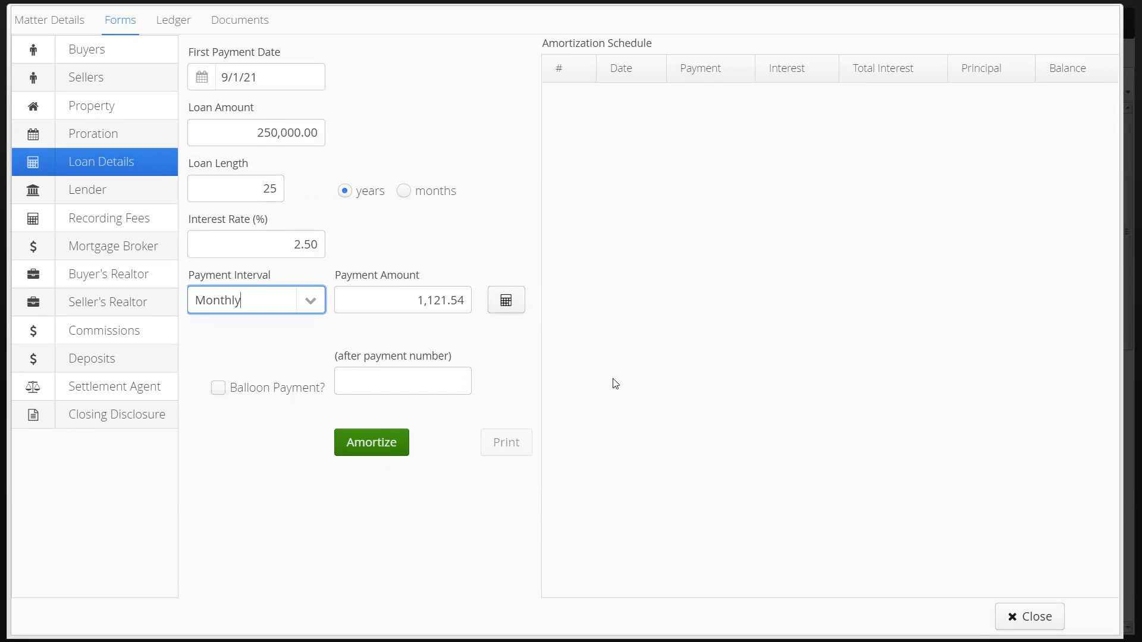
click(394, 447)
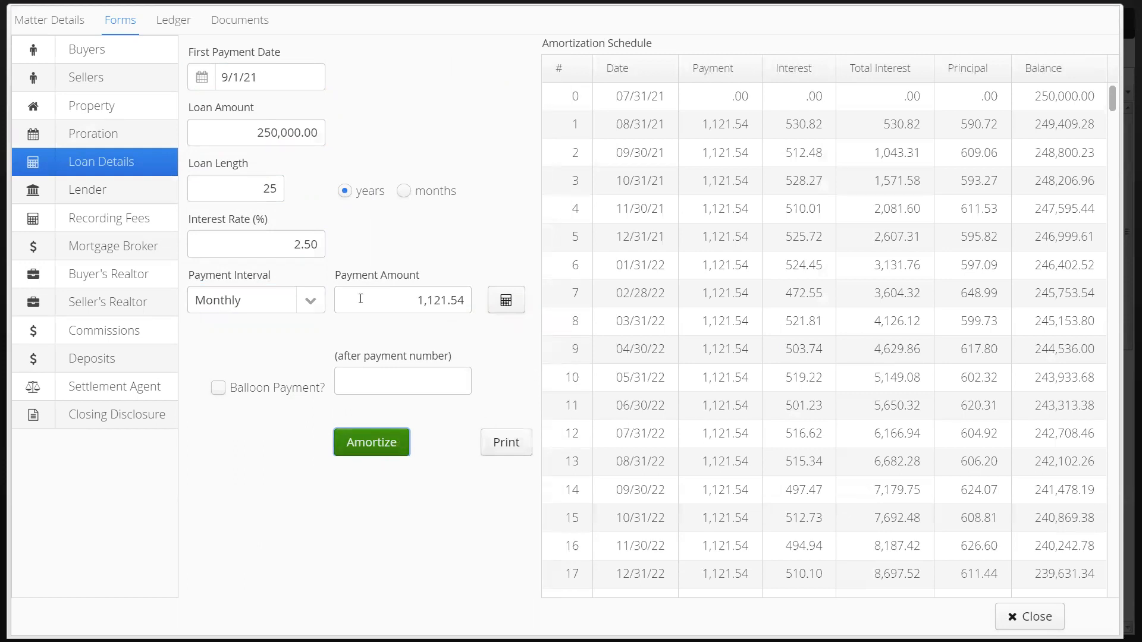
- Import the Citibank contact as the lender
click(137, 192)
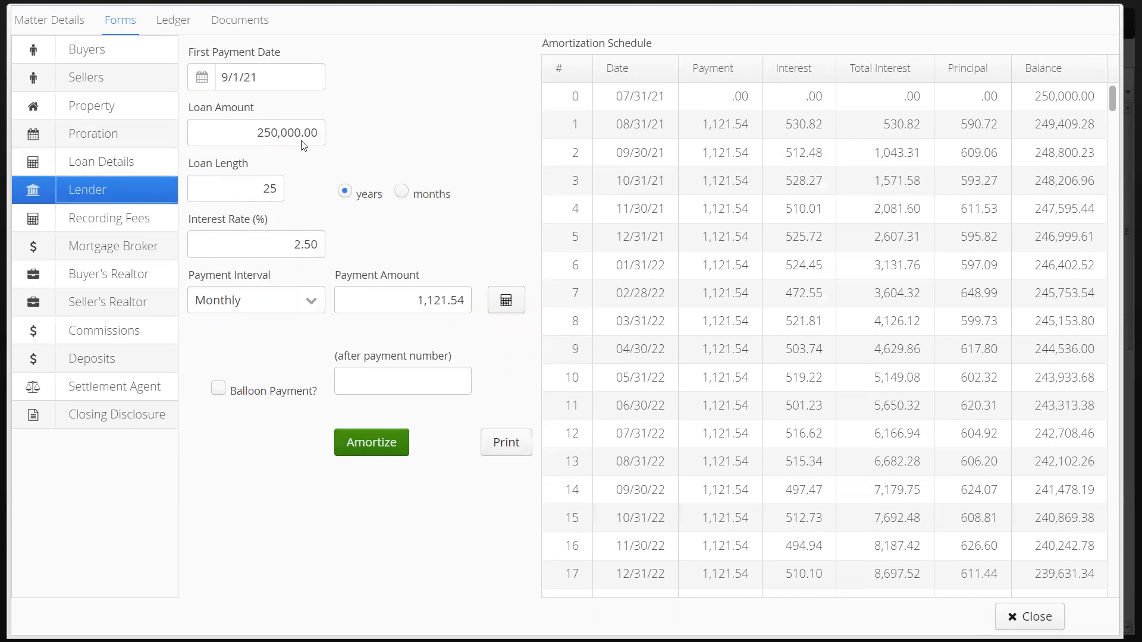
click(365, 70)
text(Cit)
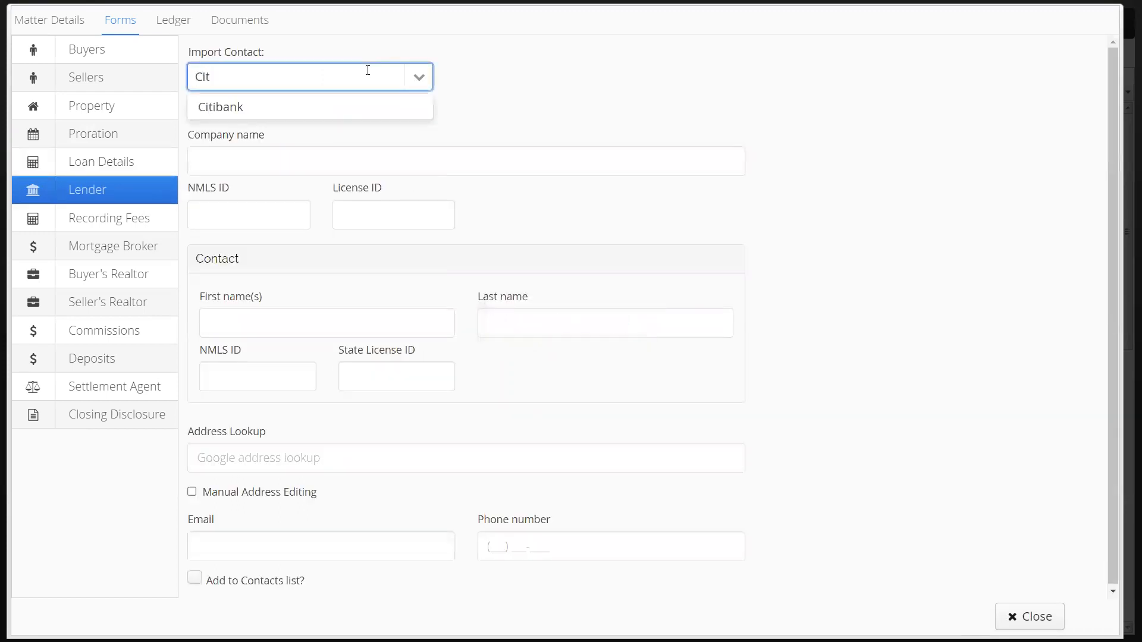
key(Return)
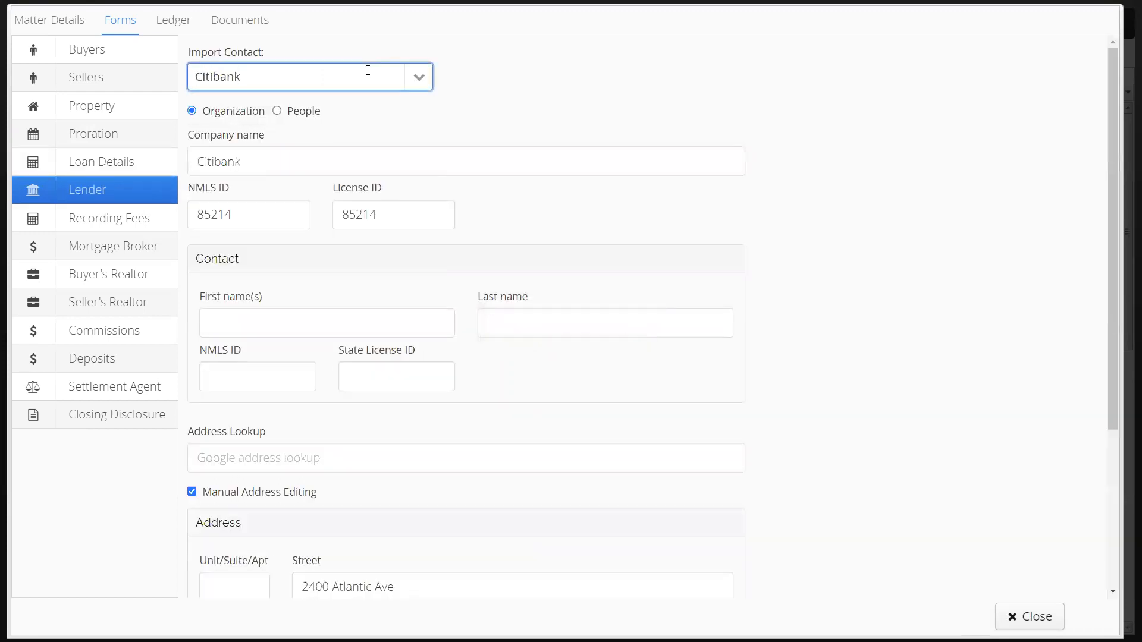
- Set the state jurisdiction of the recording fees to VA
click(142, 220)
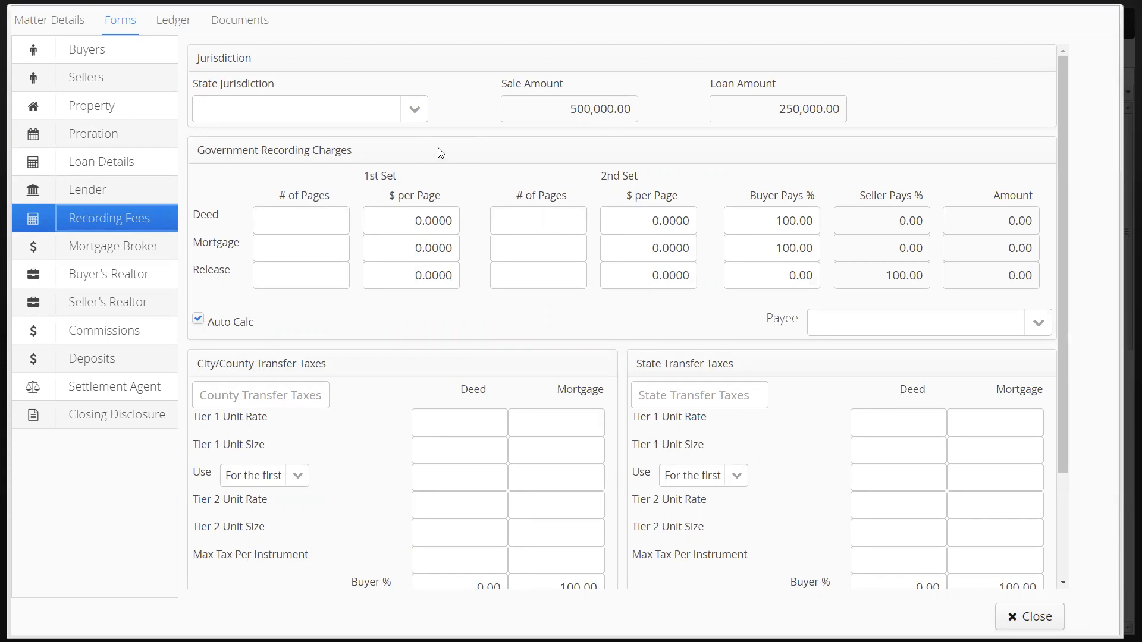
click(376, 113)
text(VA)
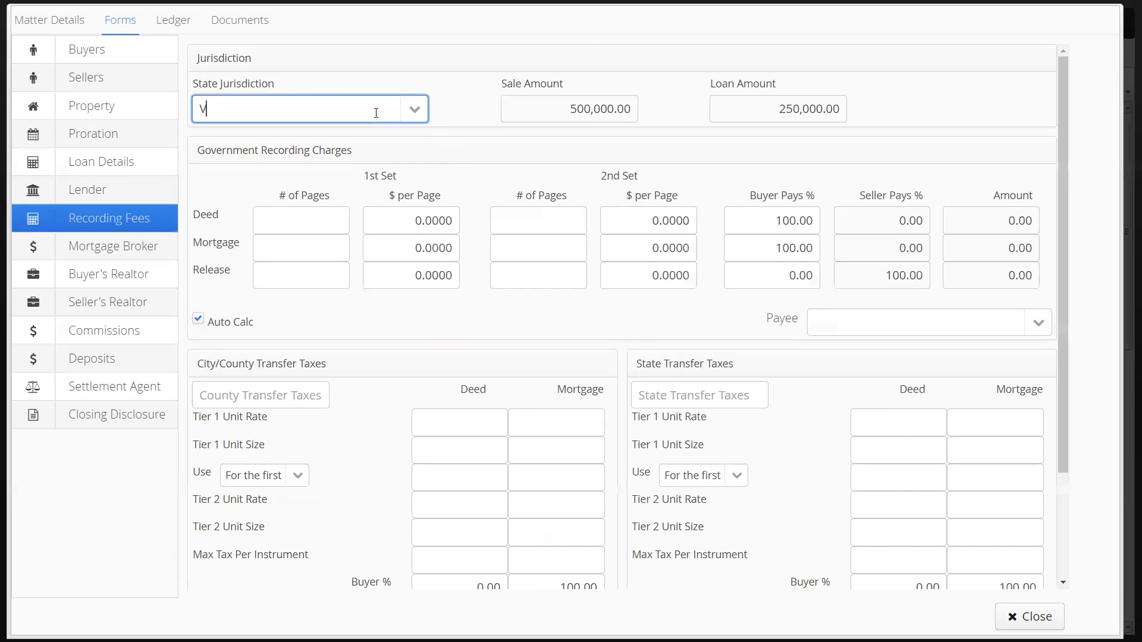
click(359, 180)
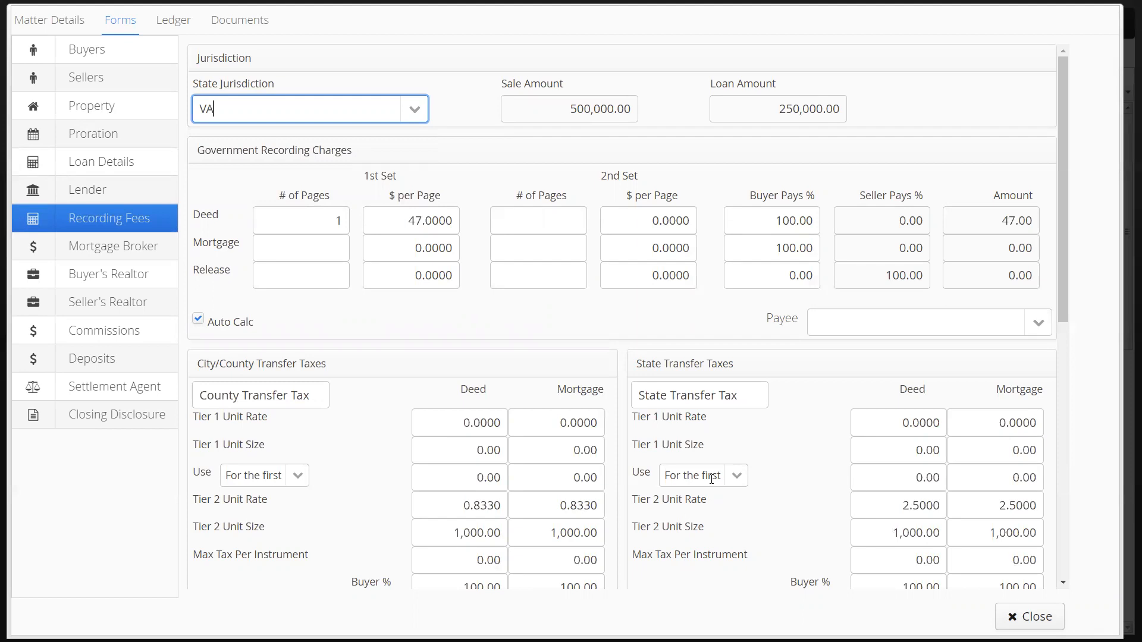
- Review the transfer taxes, and set the deed's second set of recording charges to 3 pages at 5.00 per page
scroll(711, 479, down, 3)
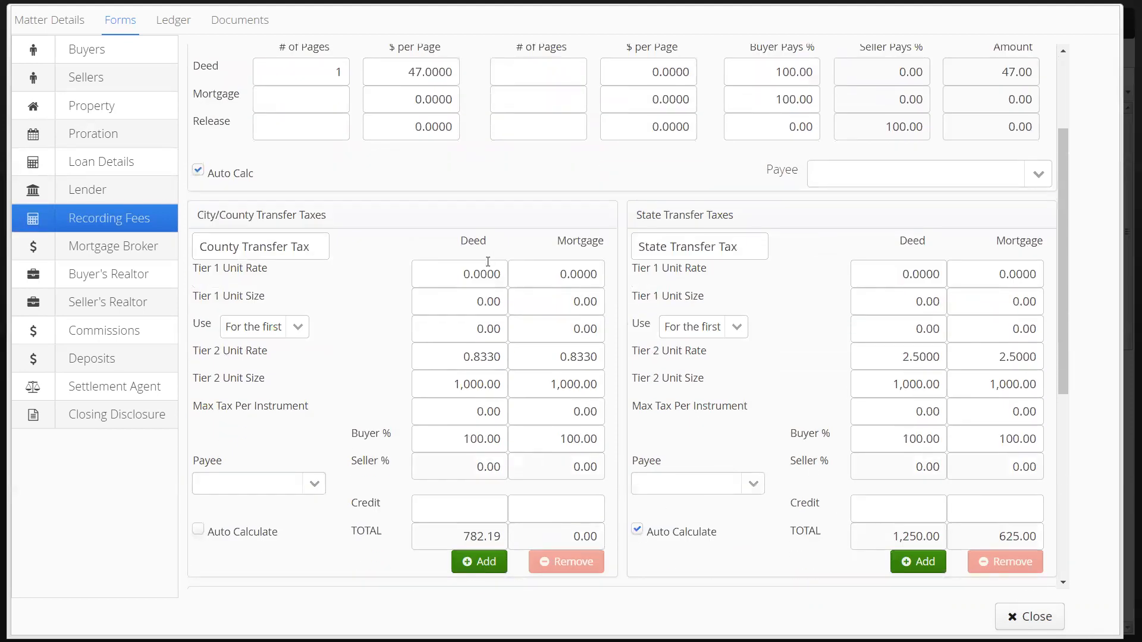
scroll(666, 371, down, 3)
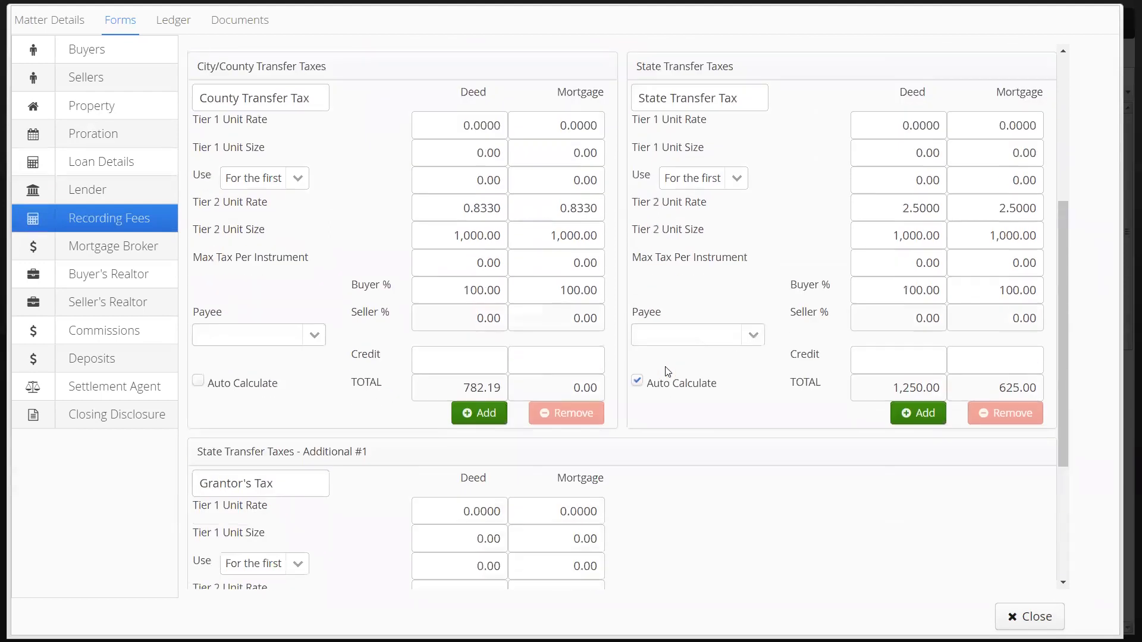
scroll(666, 371, down, 4)
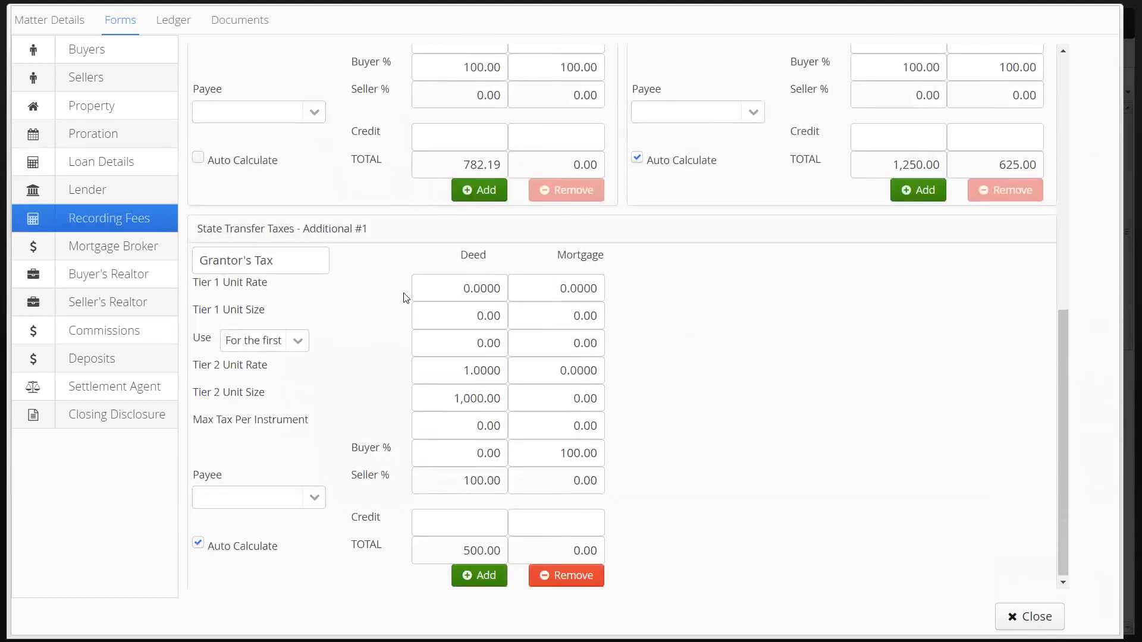
scroll(404, 297, up, 10)
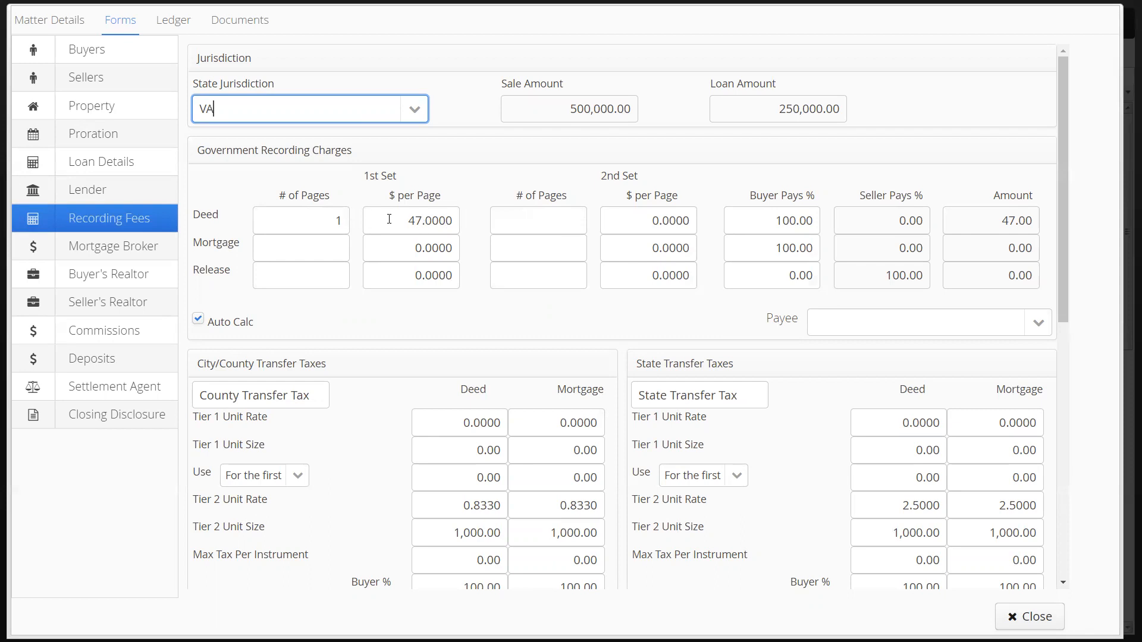
click(541, 221)
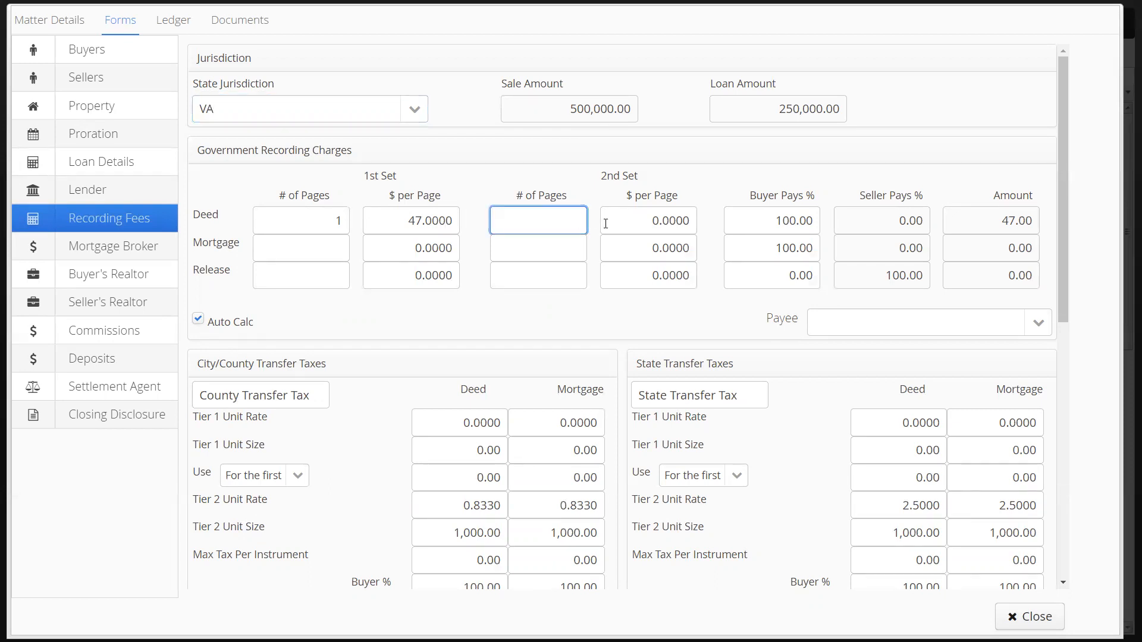
text(3)
key(Tab)
text(5)
key(Tab)
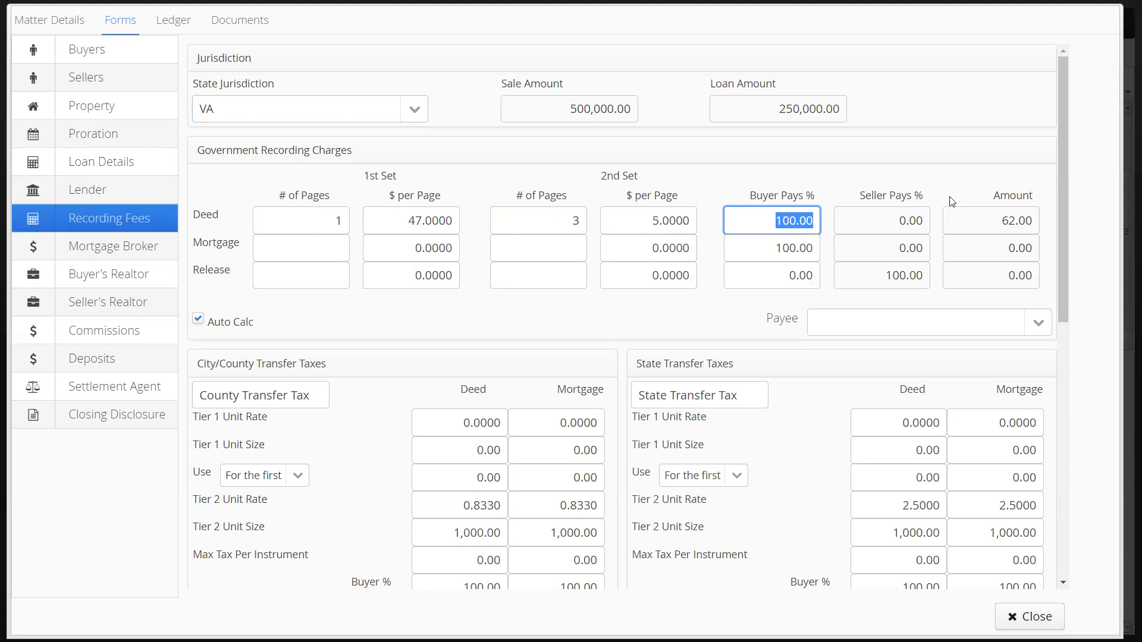
- Make Erie County Clerk the payee of the government recording charges
click(943, 326)
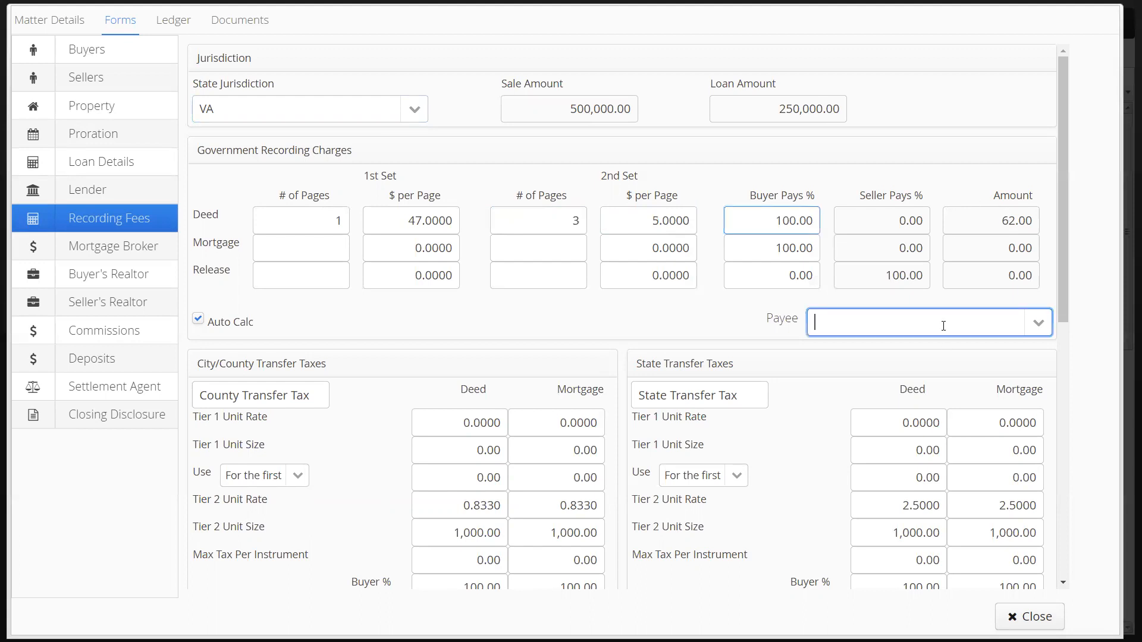
text(Eri)
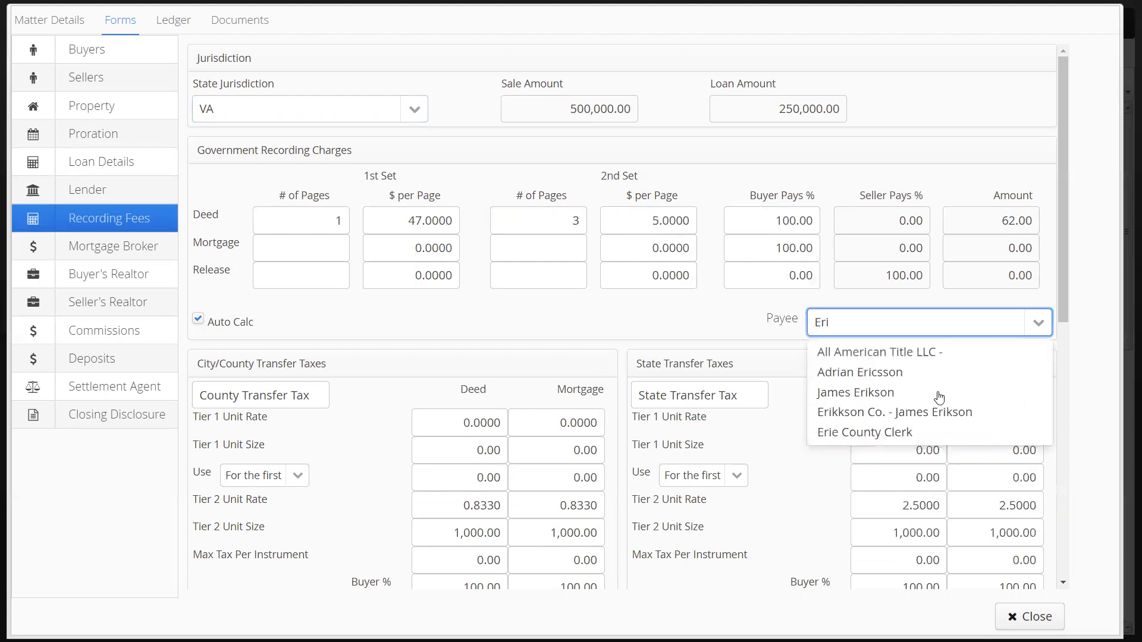
click(939, 434)
- Make Erie County Clerk the payee of both the County Transfer Tax and the State Transfer Tax
scroll(838, 383, down, 3)
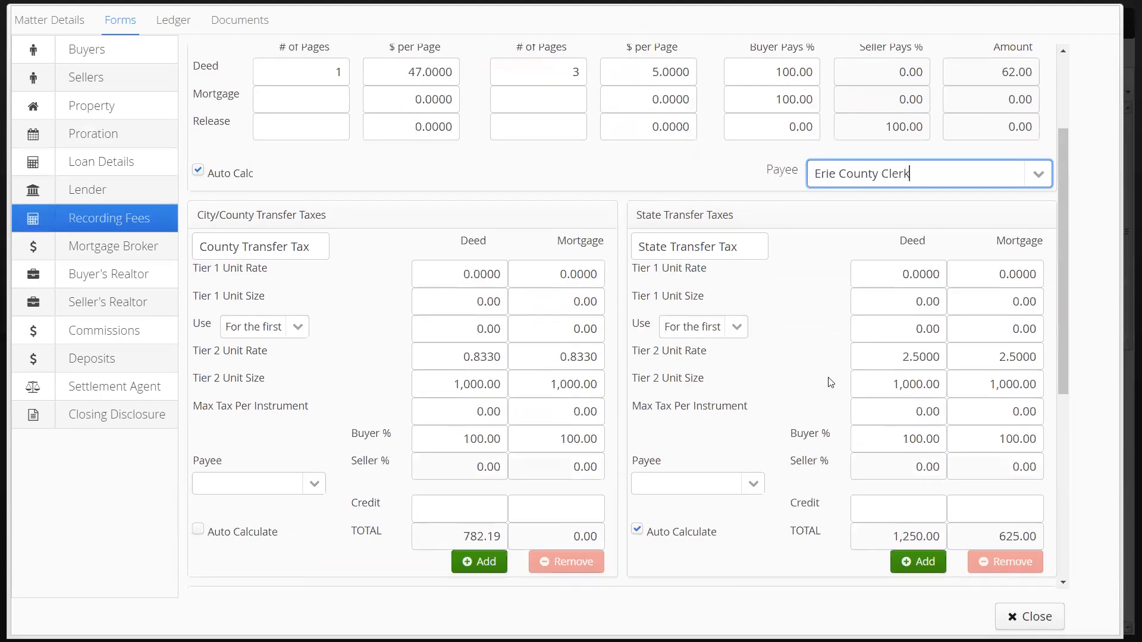
click(285, 482)
text(Er)
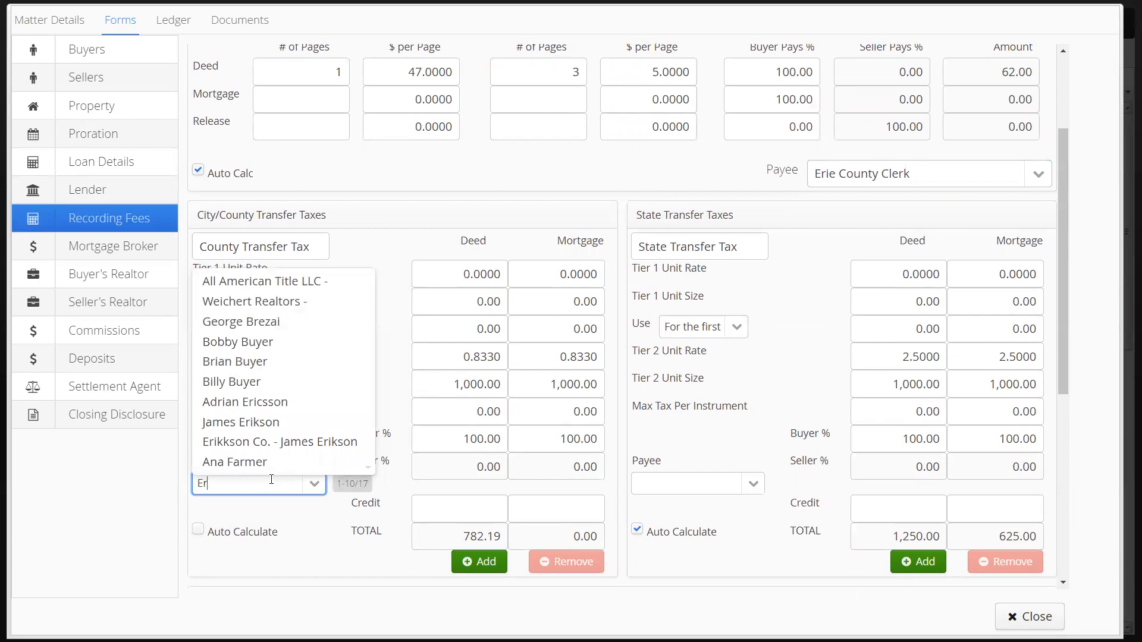
text(ie)
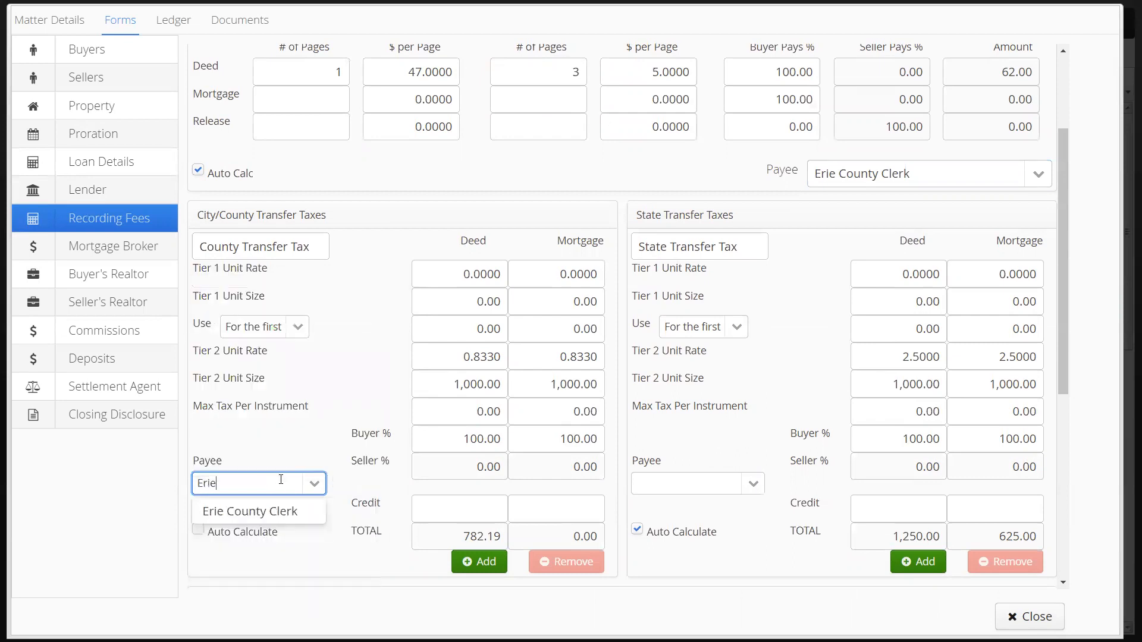
click(284, 510)
click(706, 484)
text(Erie)
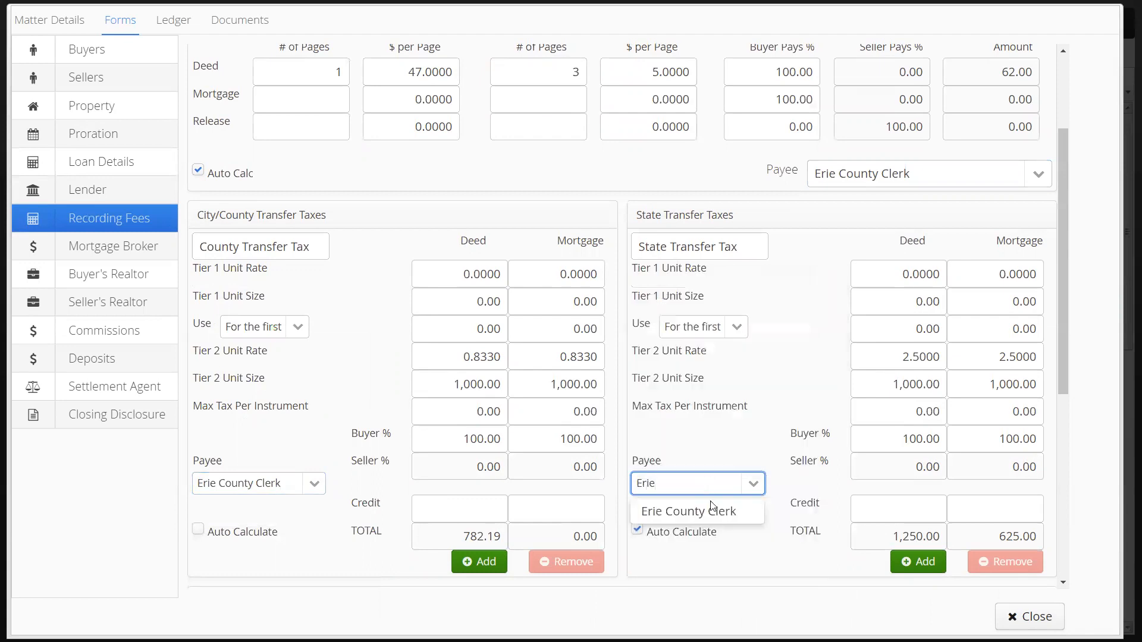
click(709, 507)
- Make Erie County Clerk the payee of the additional Grantor's Tax
scroll(411, 416, down, 5)
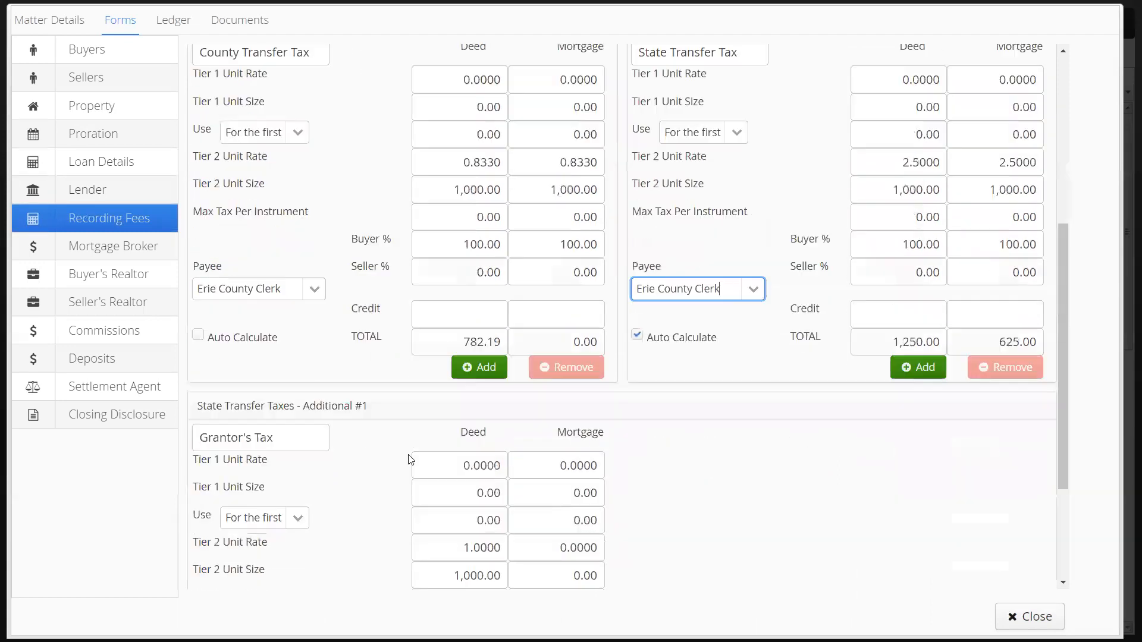
click(272, 572)
text(Erie)
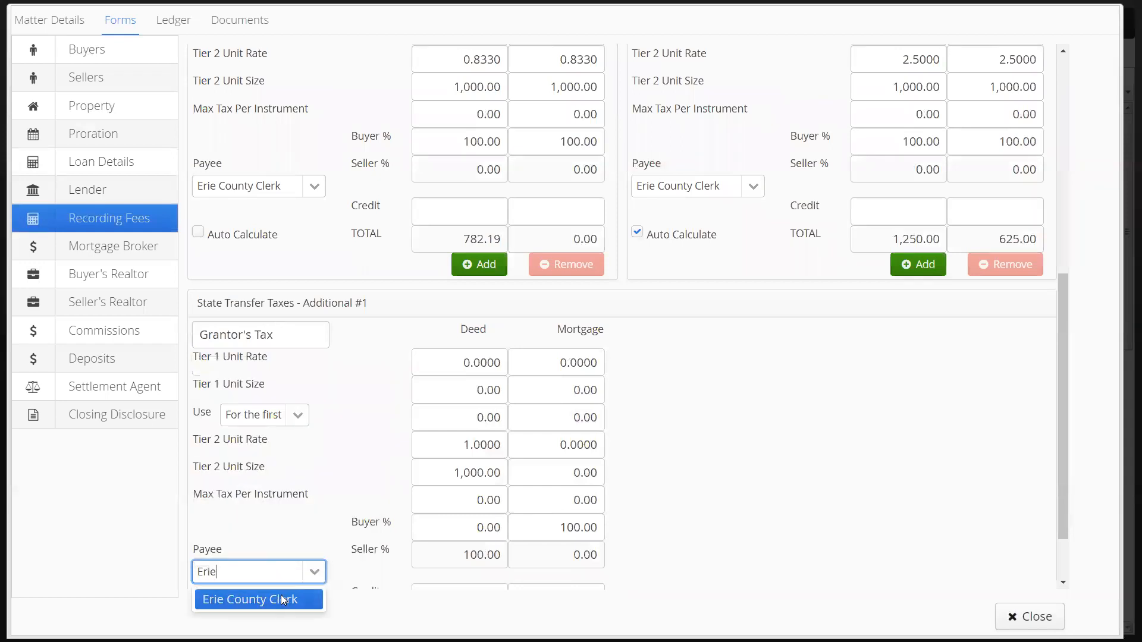
click(279, 601)
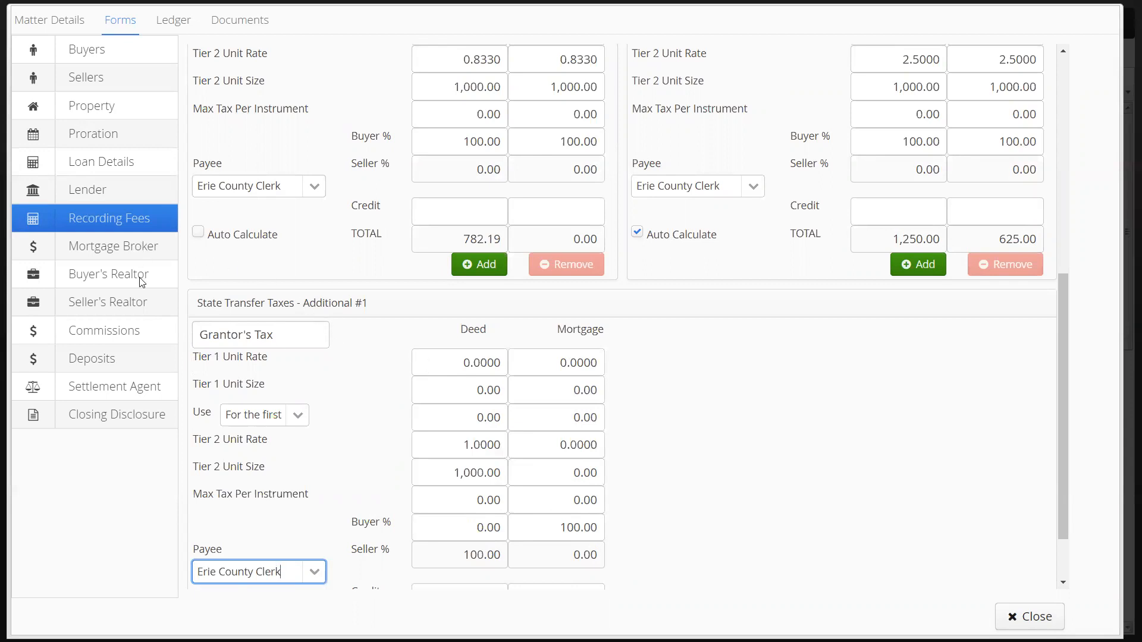
- Leave the mortgage broker blank and import the Colony Realty contact as the buyer's realtor
click(138, 250)
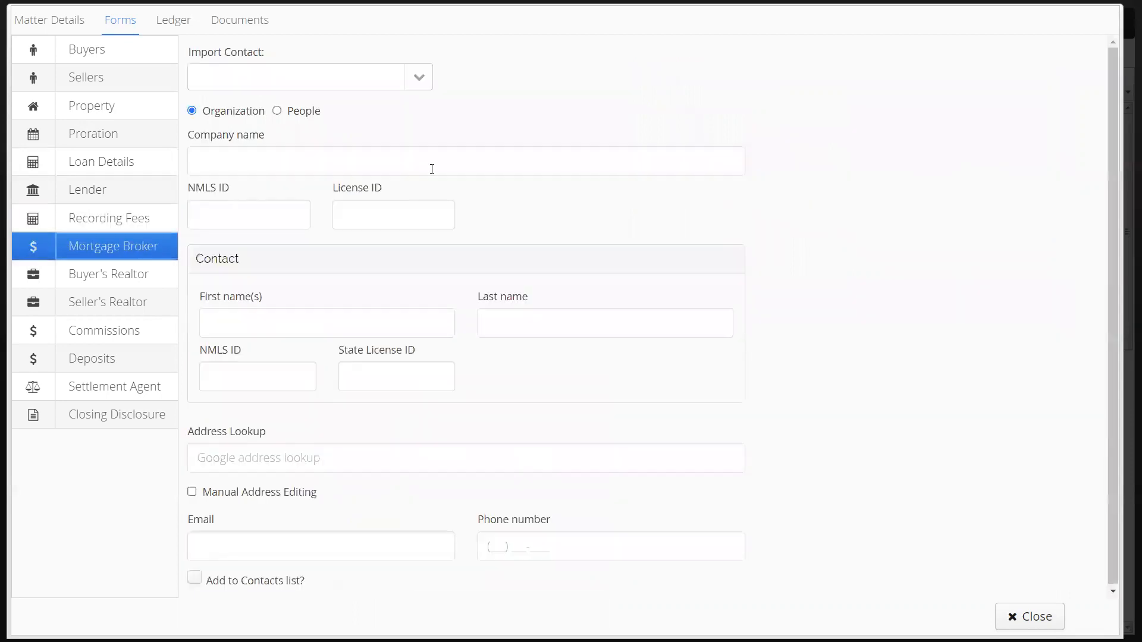
click(139, 272)
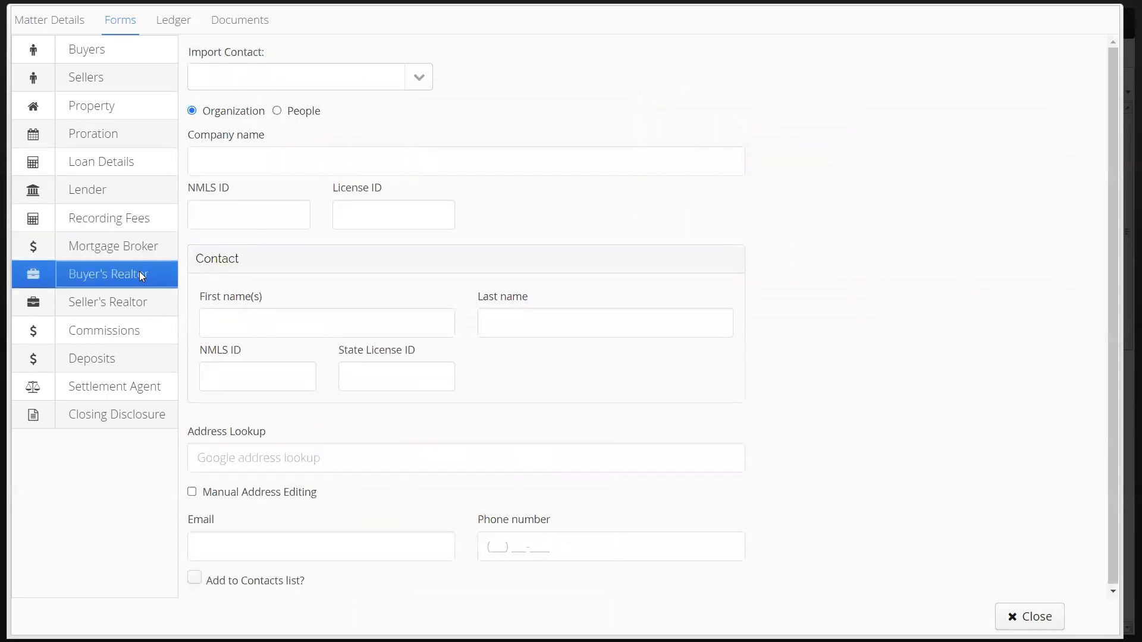
click(334, 79)
text(Col)
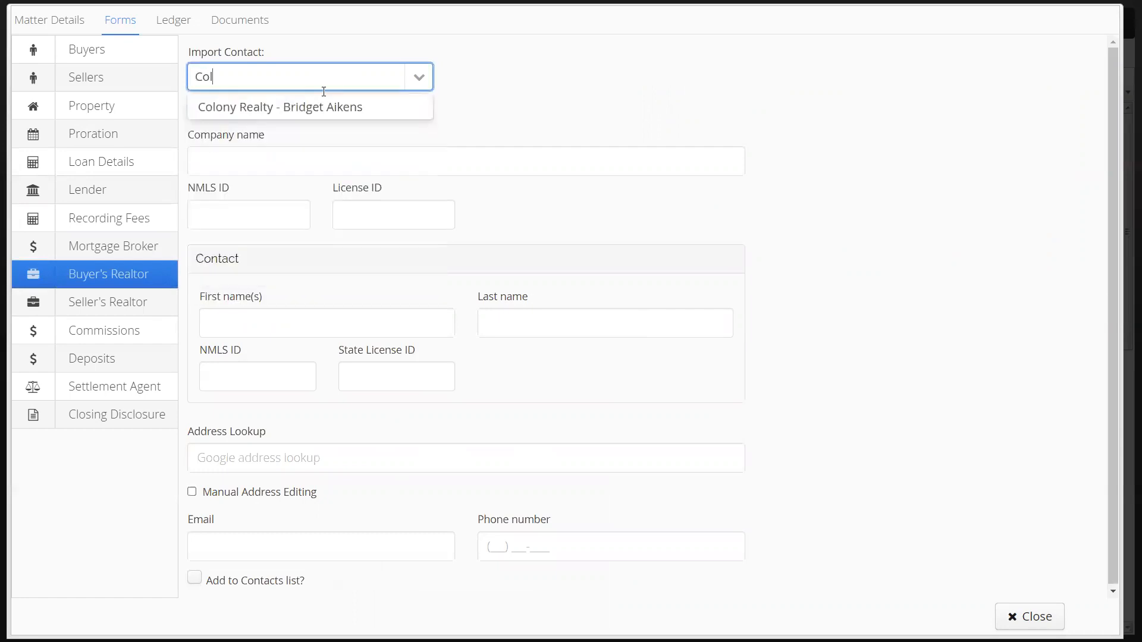
click(322, 107)
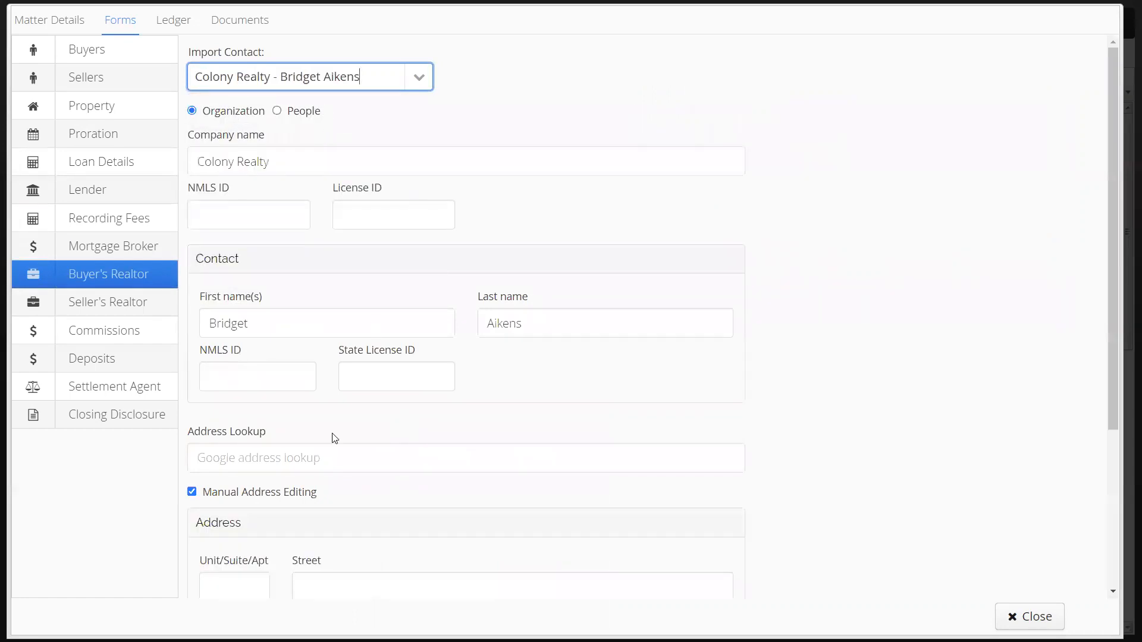
- Enter the street address of the buyer's realtor
scroll(395, 444, down, 3)
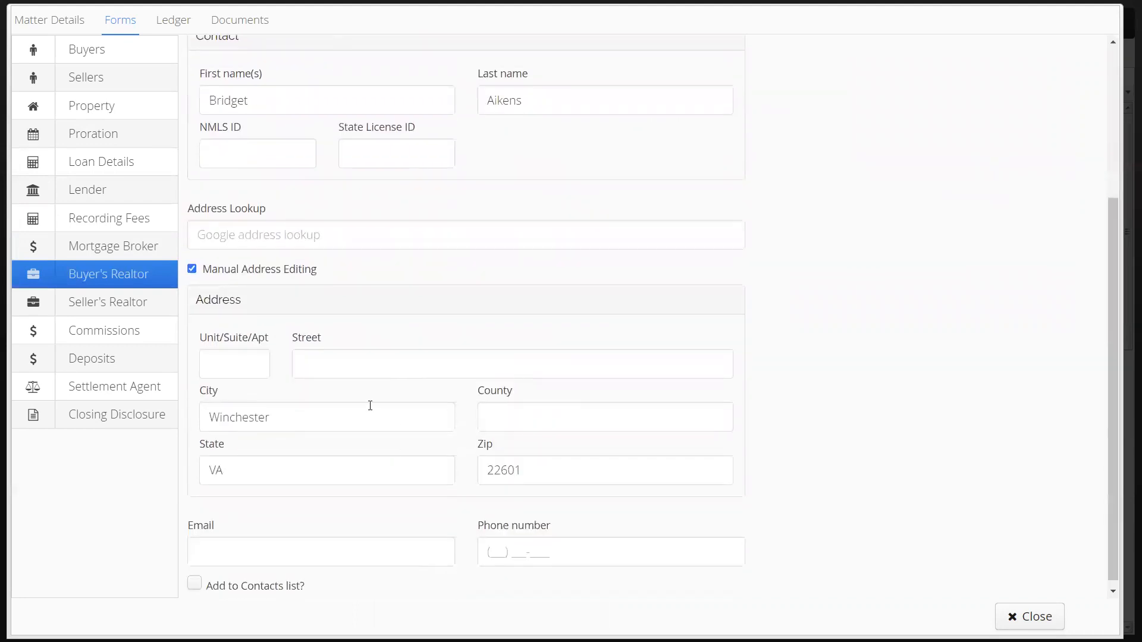
click(349, 371)
text(847)
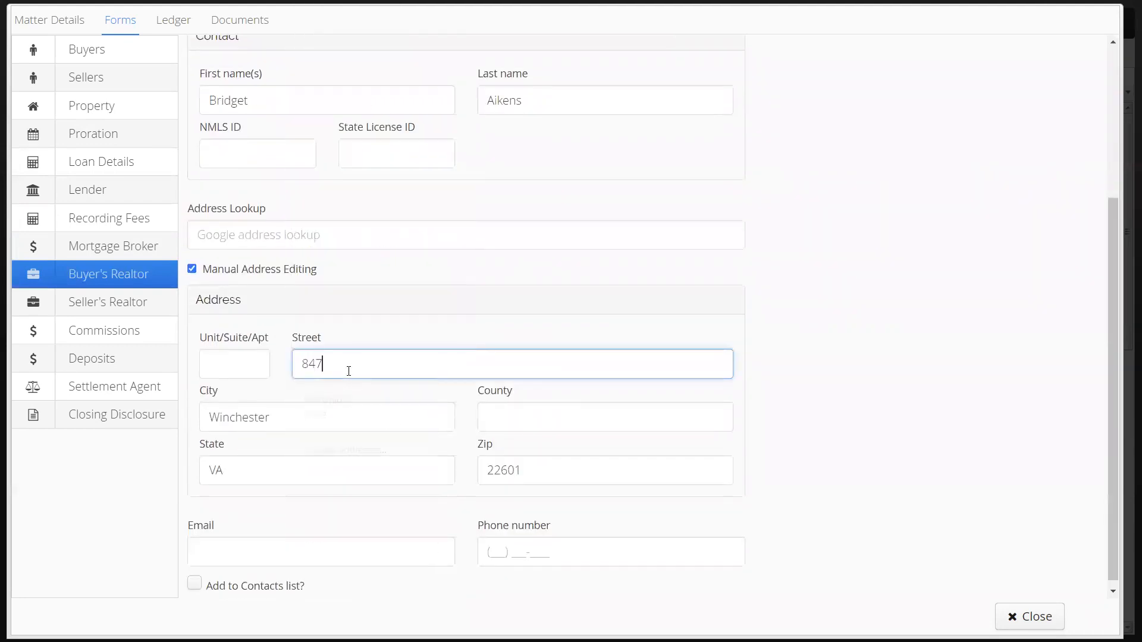
text( Main Street)
- Import the Weichert Realtors contact as the seller's realtor
click(157, 302)
click(278, 76)
text(Rea)
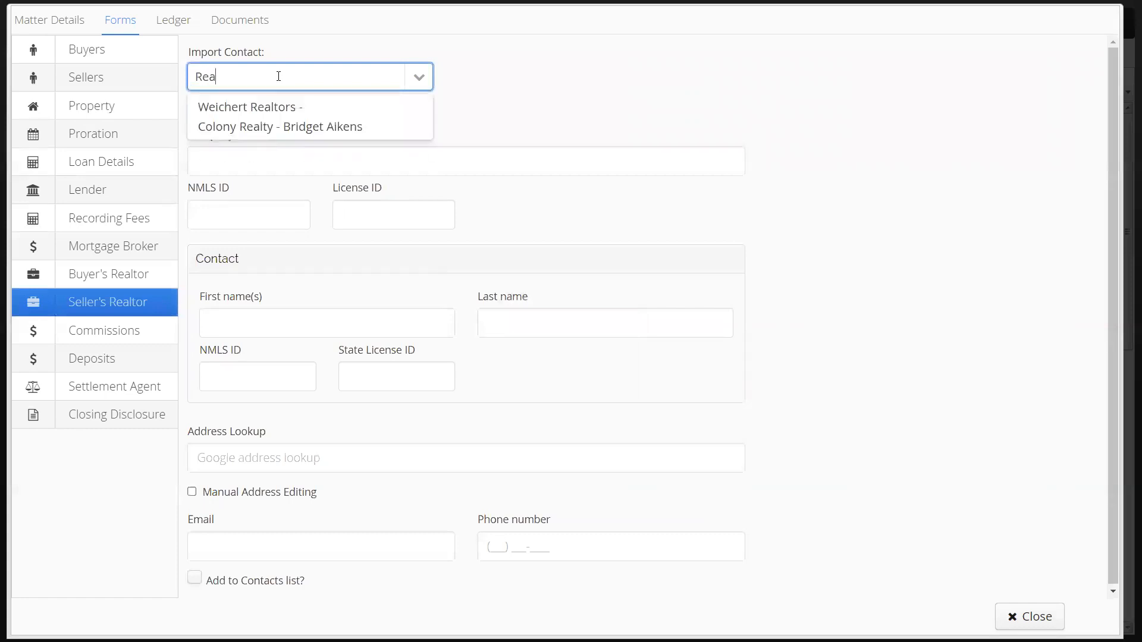
key(Down)
key(Return)
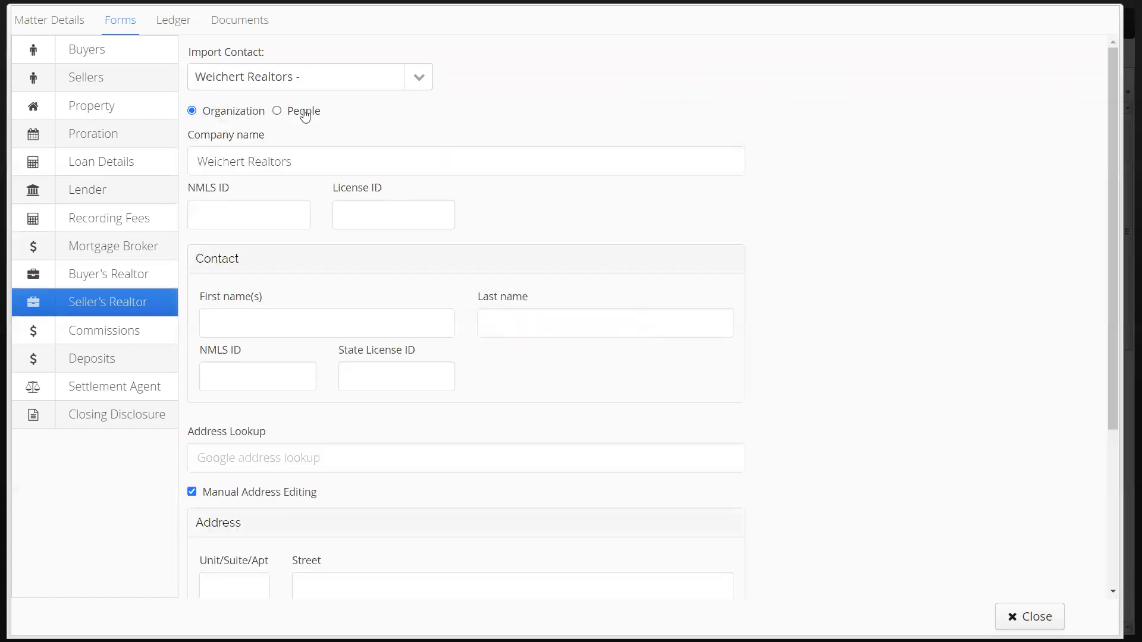
- Set the real estate commission to 5% of the sale price and calculate the total and both realtors' shares
click(109, 333)
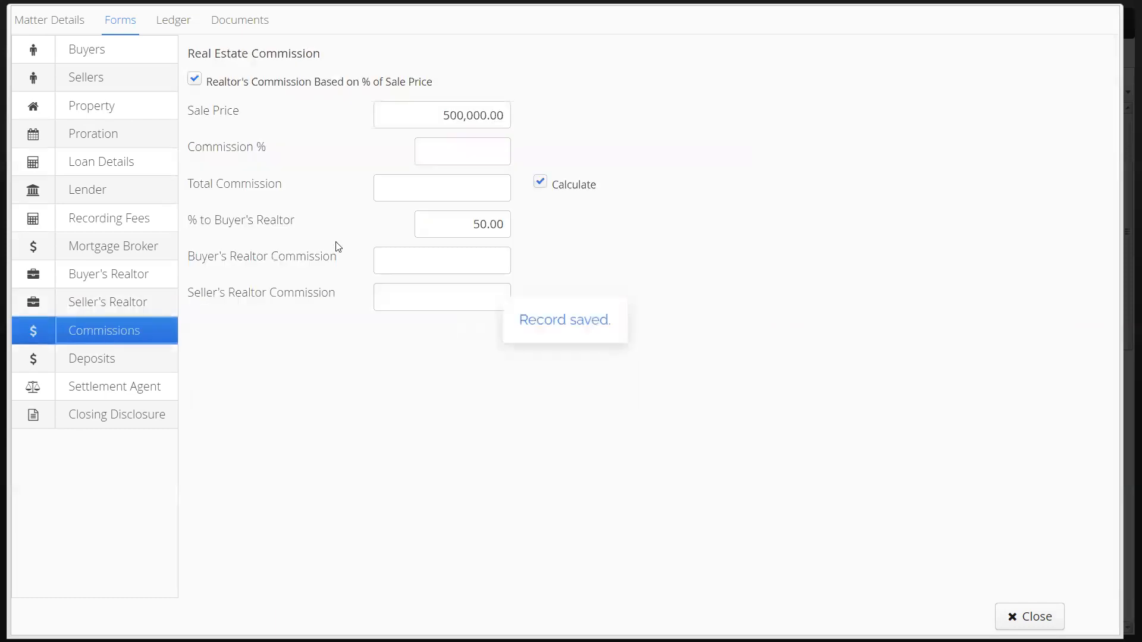
click(452, 152)
text(10)
key(Tab)
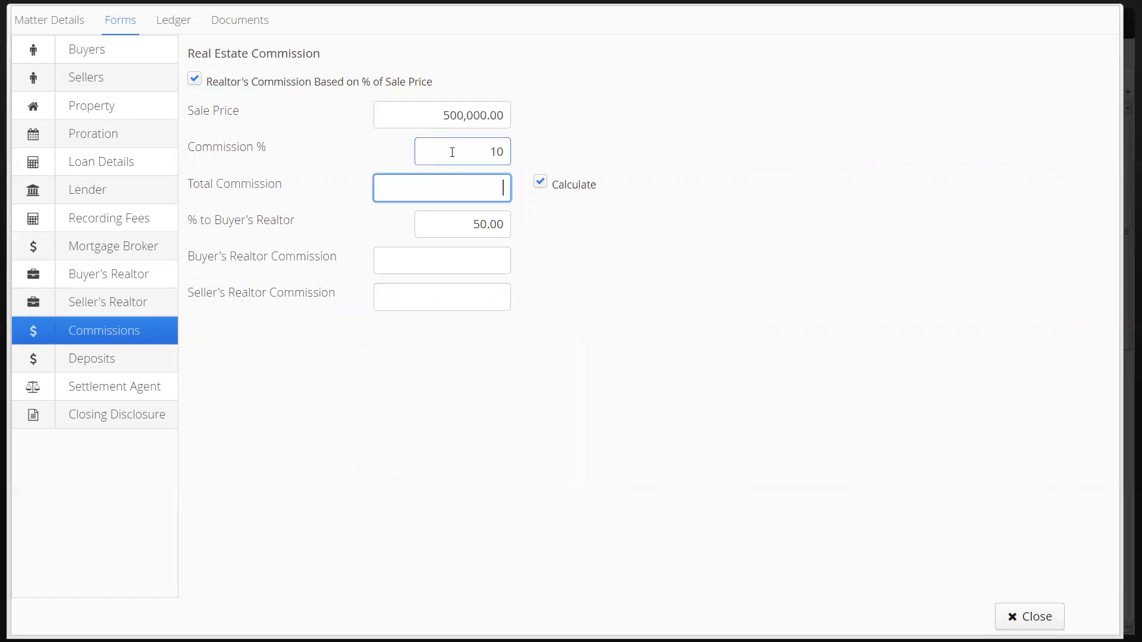
click(458, 152)
text(5)
key(Tab)
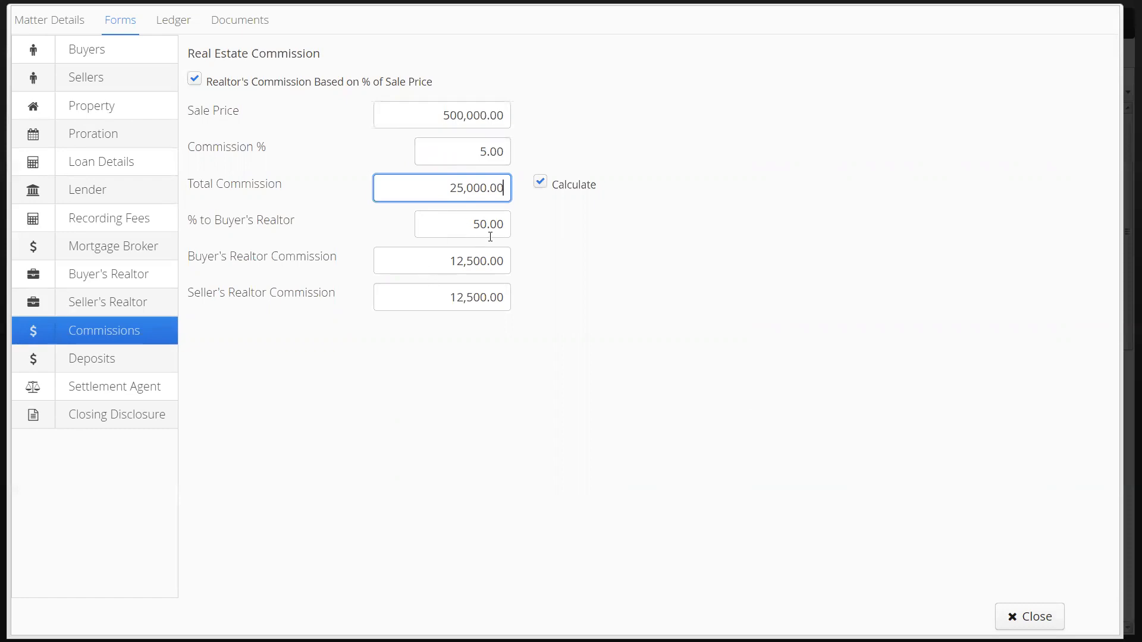
- Record a deposit of $10,000 paid to the seller's realtor, received 8/14/21
click(137, 360)
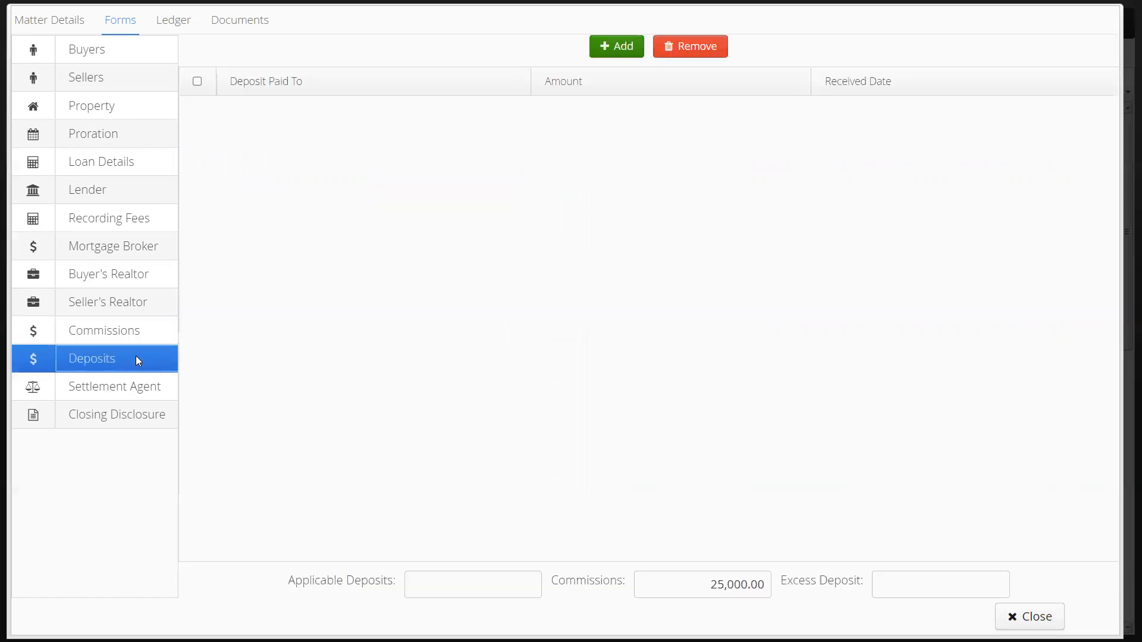
click(629, 49)
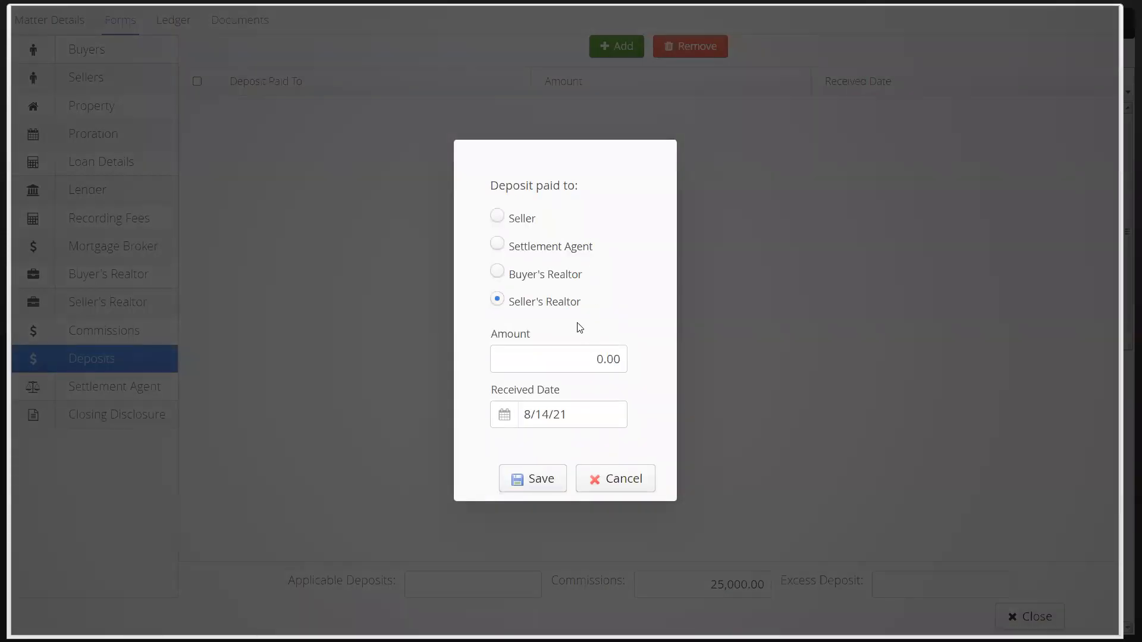
click(579, 366)
text(10000)
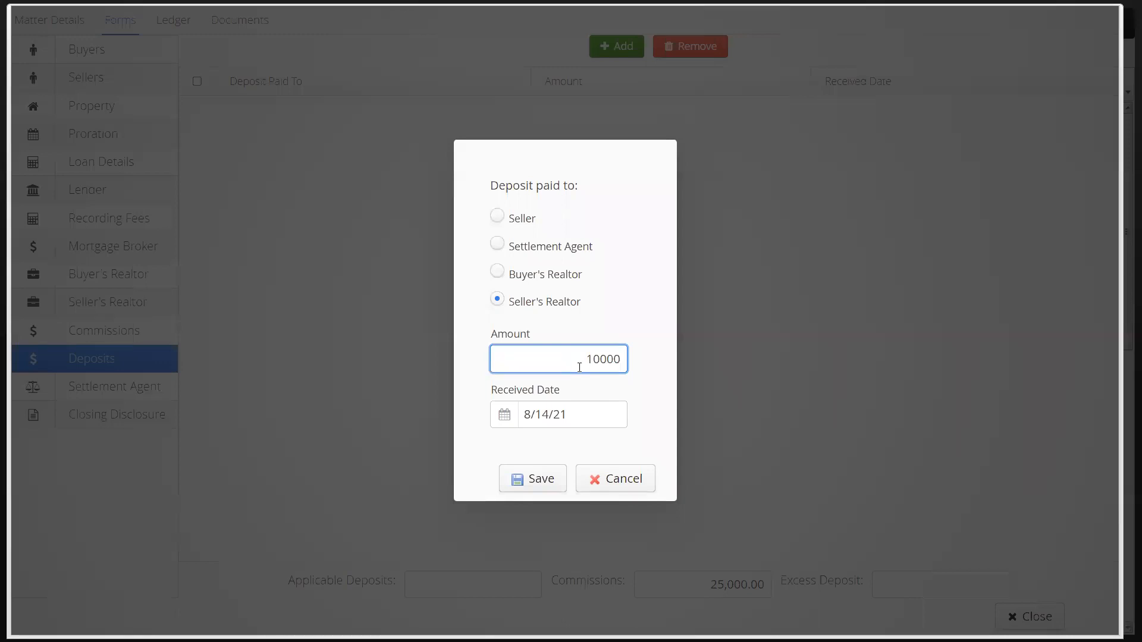
click(549, 485)
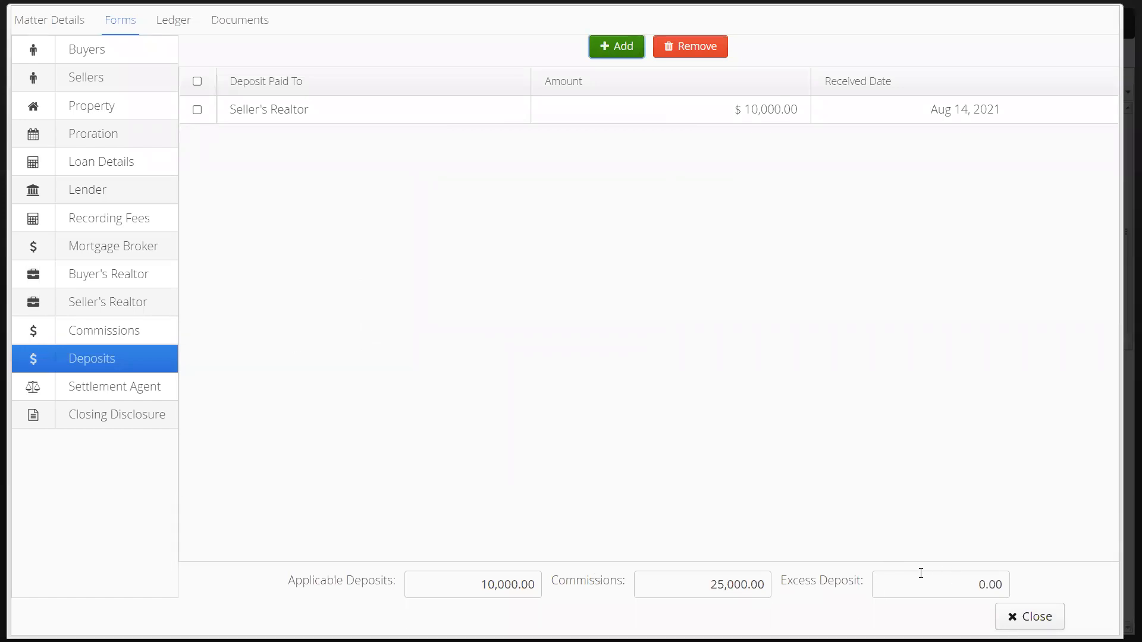
- Fill in the settlement agent with the default contact, Liberty Law Corporation, and check its details
click(124, 389)
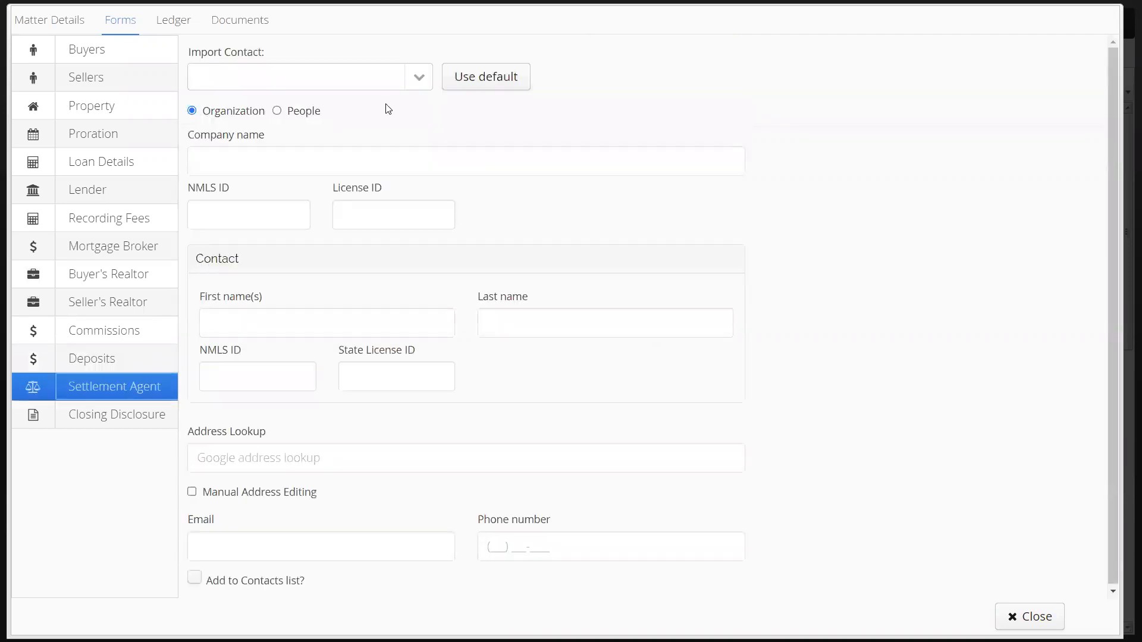
click(510, 87)
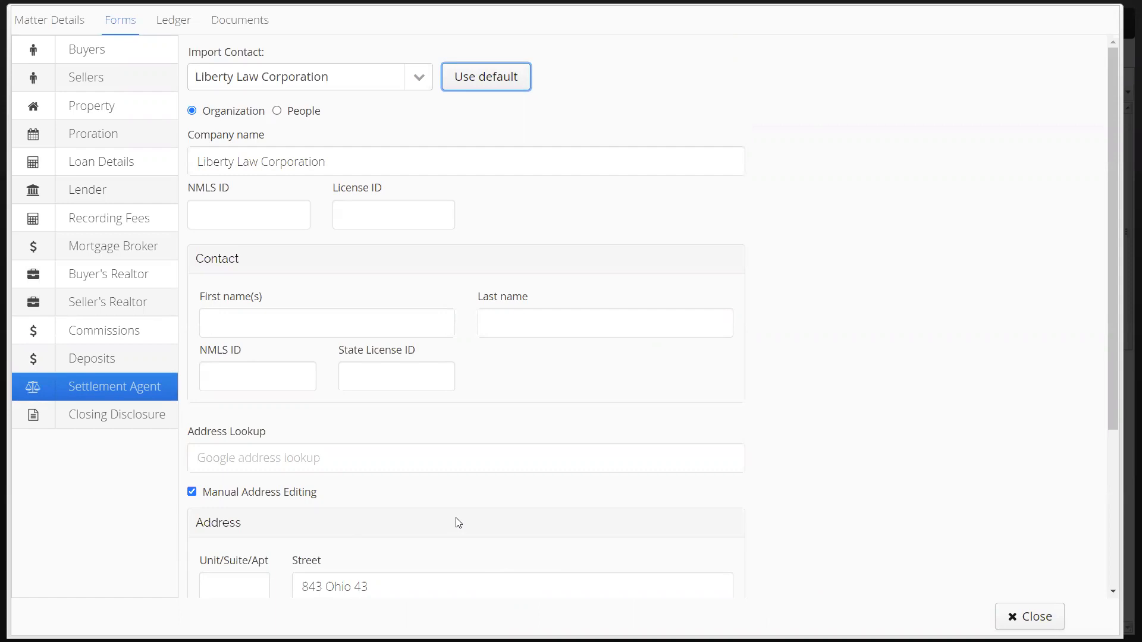
scroll(458, 521, down, 4)
scroll(452, 510, up, 4)
- Open the Closing Disclosure and review the loan terms, closing cost details, and borrower's and seller's transaction summaries
click(121, 418)
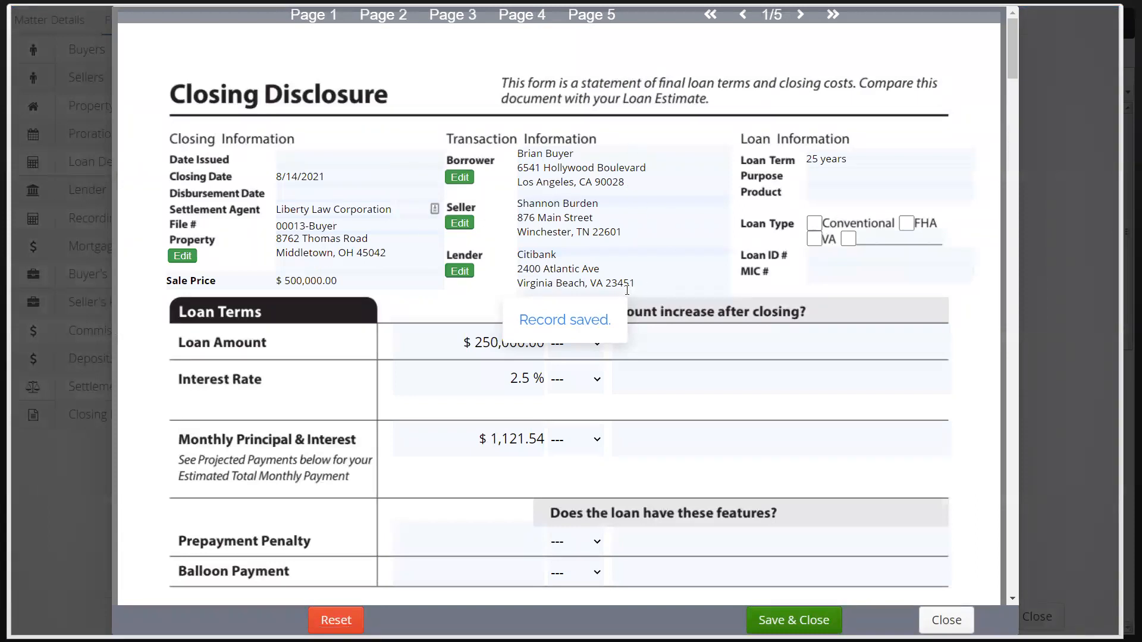
scroll(564, 326, down, 1)
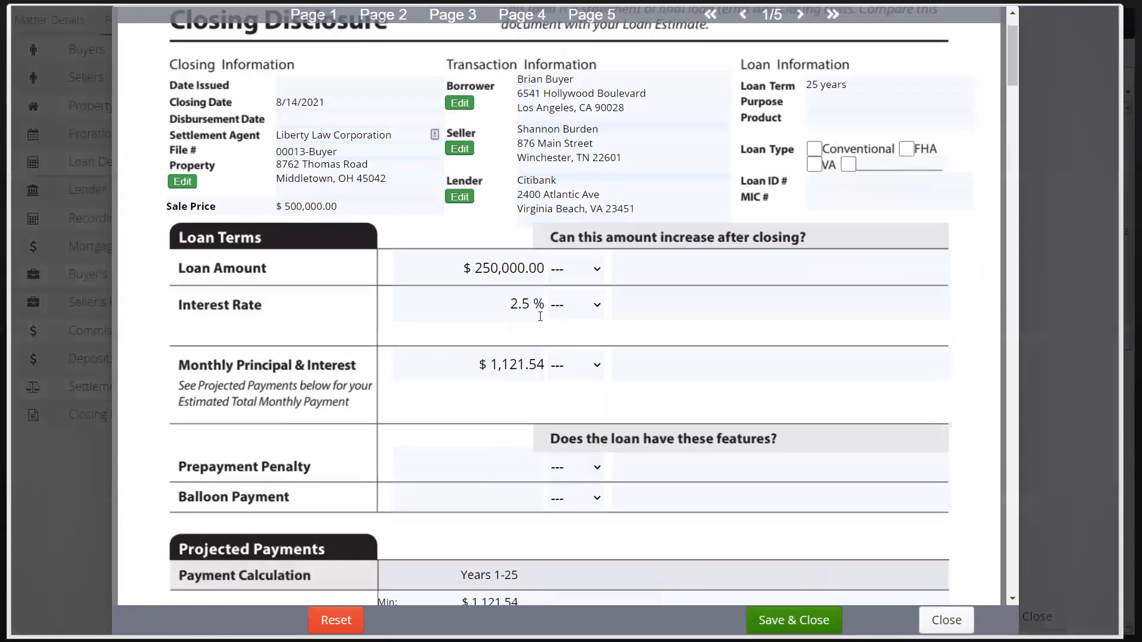
scroll(540, 316, down, 1)
scroll(457, 255, down, 1)
scroll(537, 327, up, 1)
scroll(538, 324, down, 7)
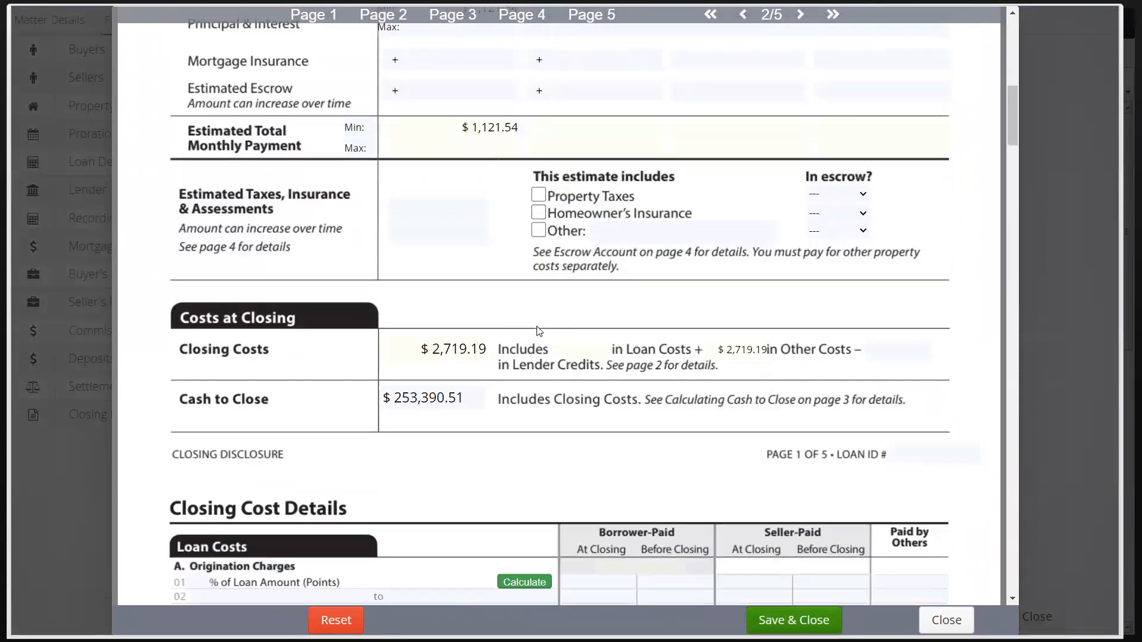
scroll(539, 331, down, 2)
scroll(538, 331, down, 1)
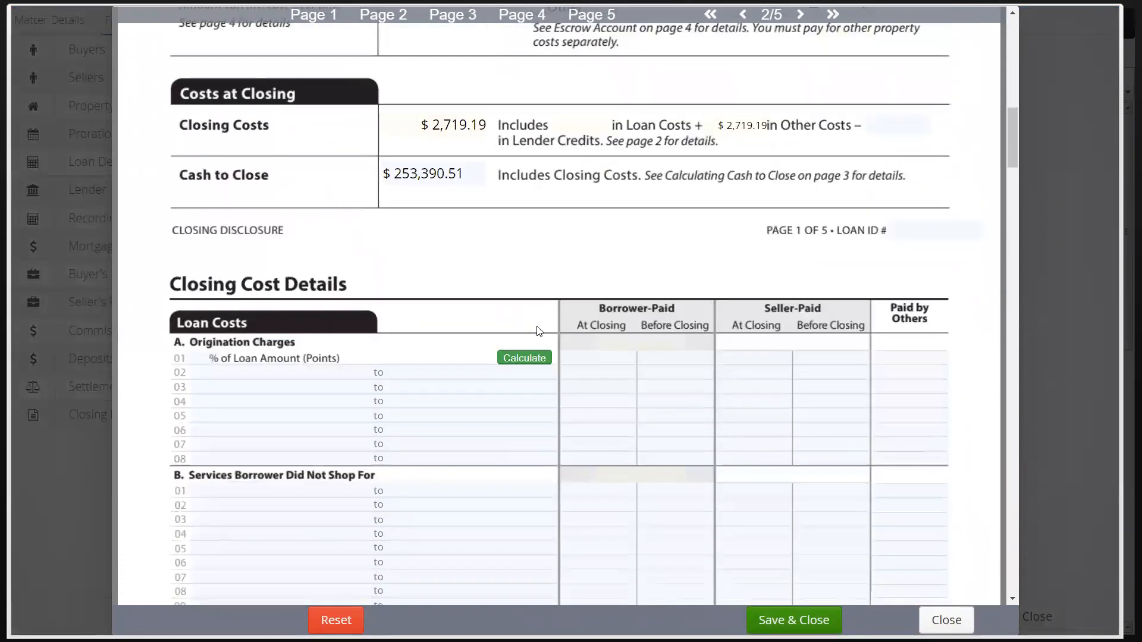
scroll(539, 330, down, 9)
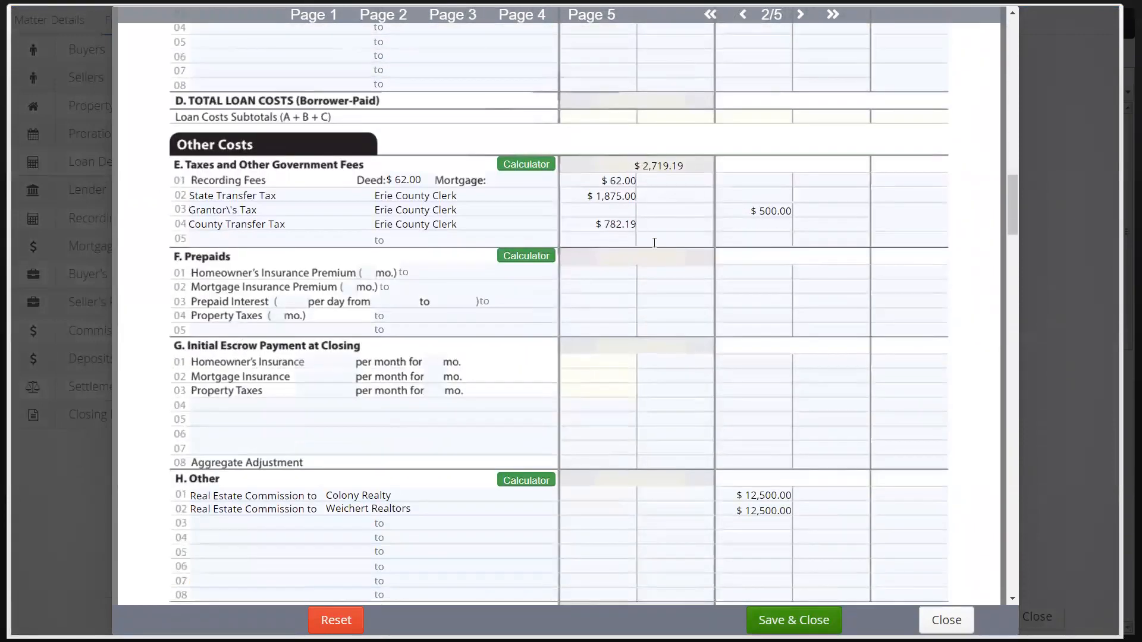
scroll(661, 266, down, 2)
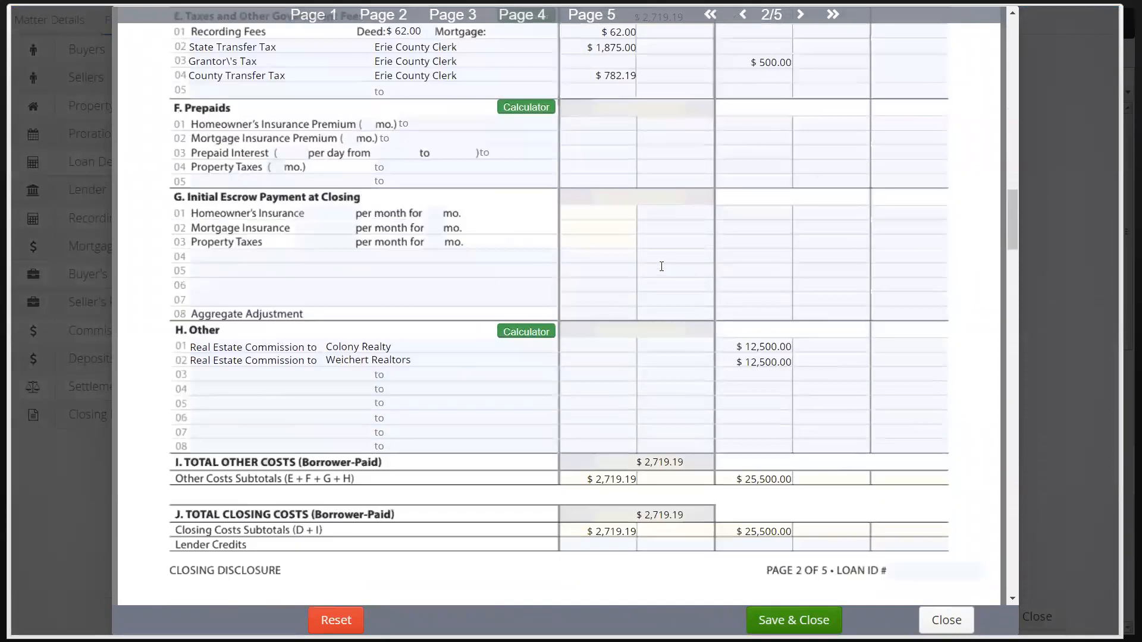
scroll(628, 249, up, 1)
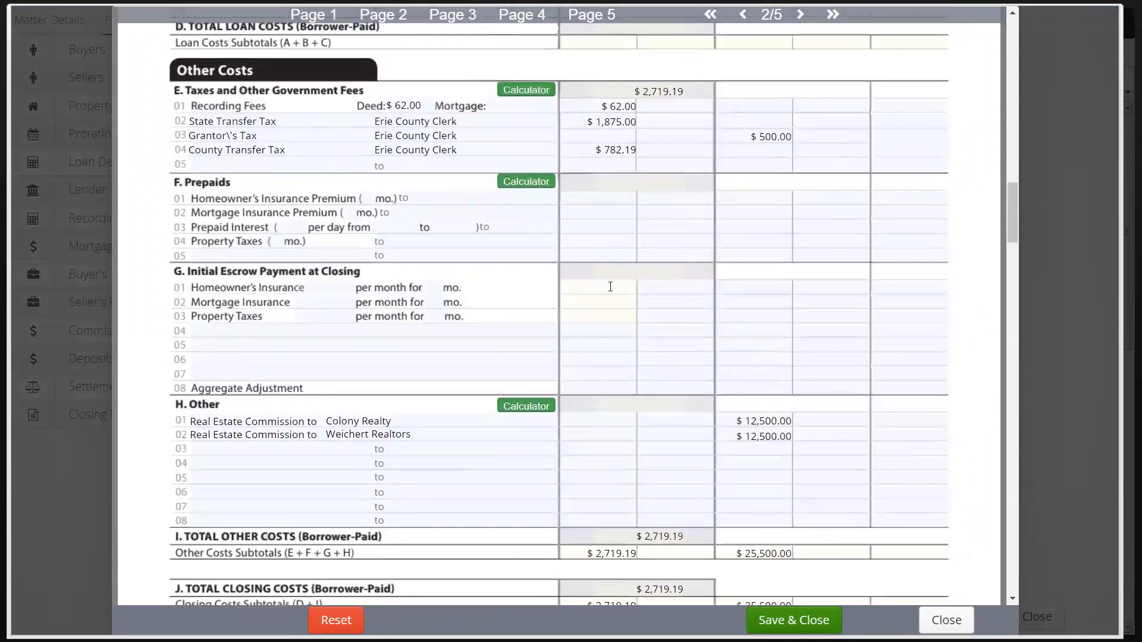
scroll(610, 286, down, 2)
scroll(609, 284, down, 2)
scroll(609, 284, down, 7)
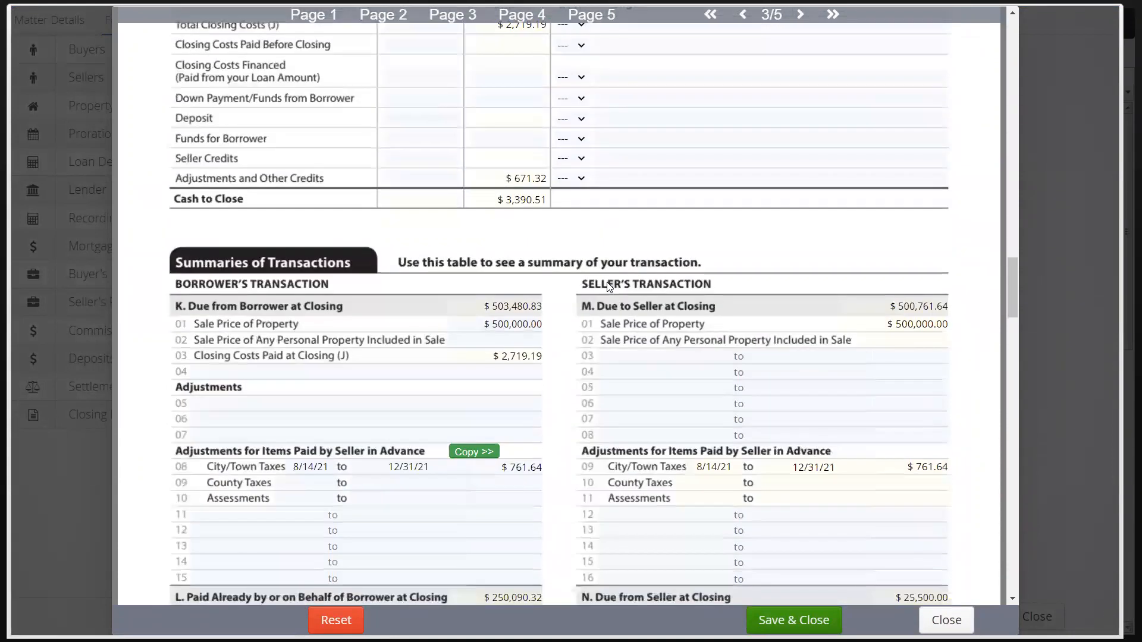
scroll(609, 284, down, 8)
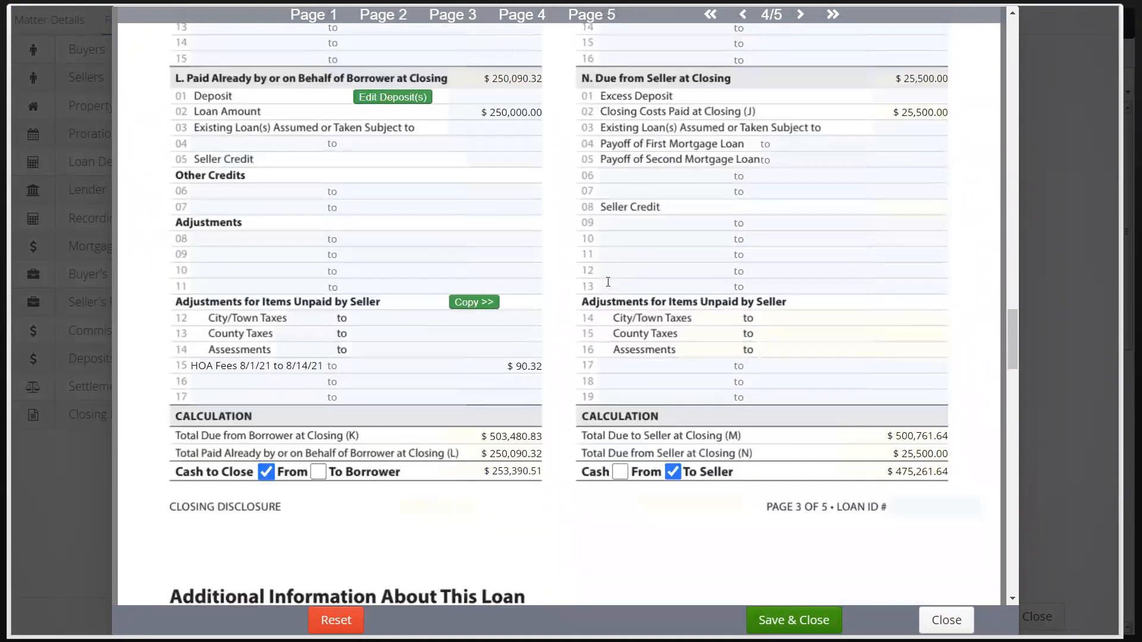
scroll(508, 242, up, 6)
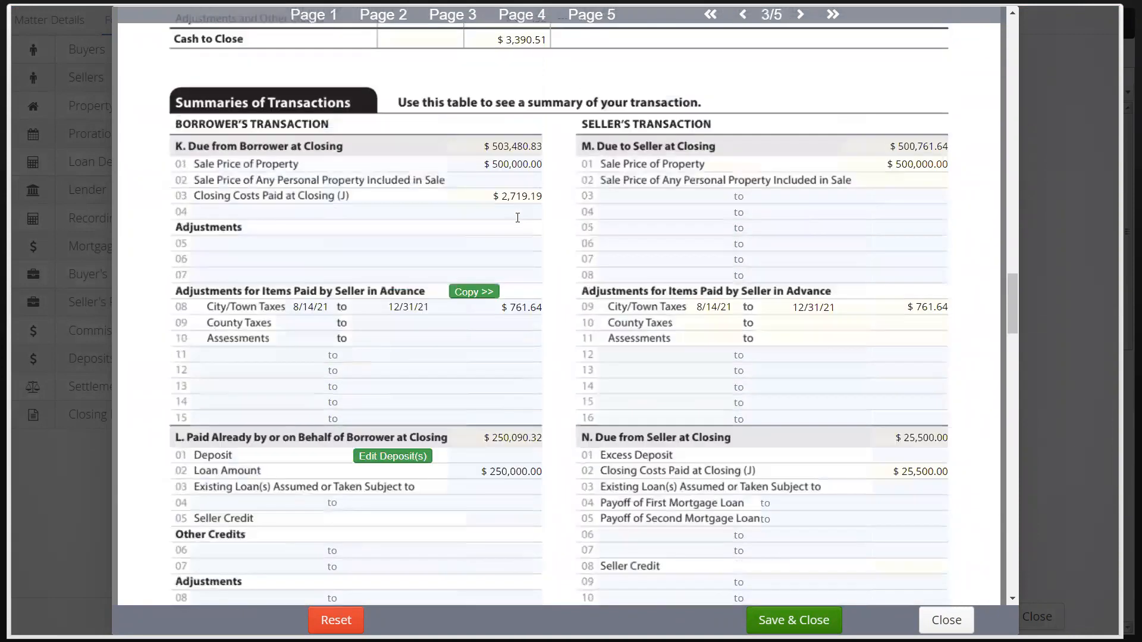
scroll(474, 250, up, 4)
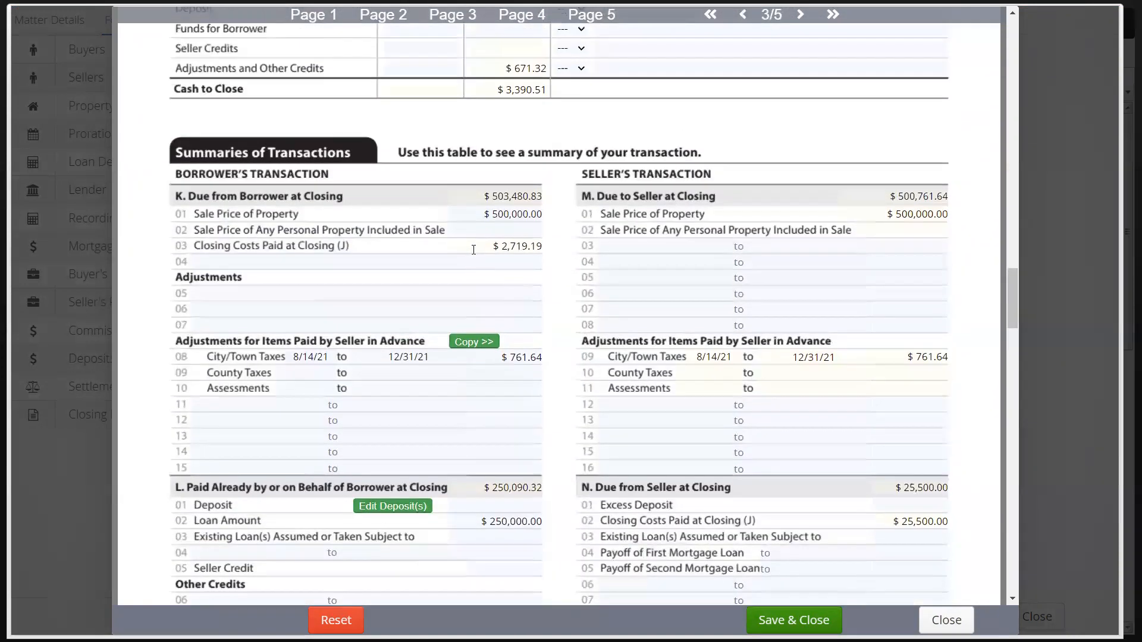
- Set the origination points under Loan Costs to 1% of the loan amount and calculate the charge
scroll(473, 250, up, 10)
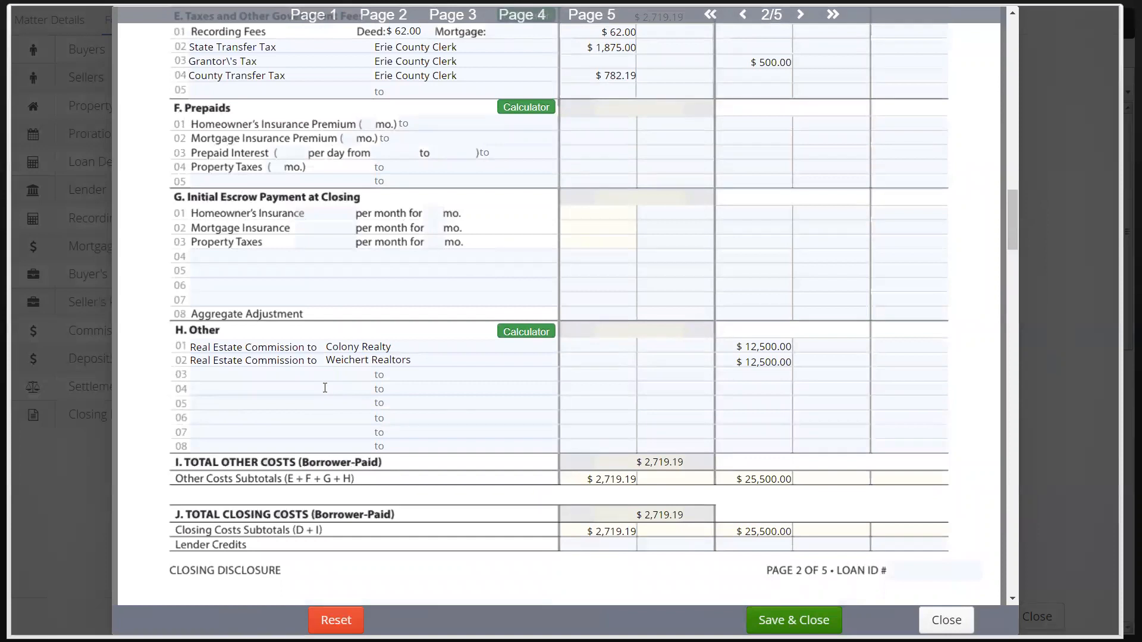
scroll(325, 388, up, 9)
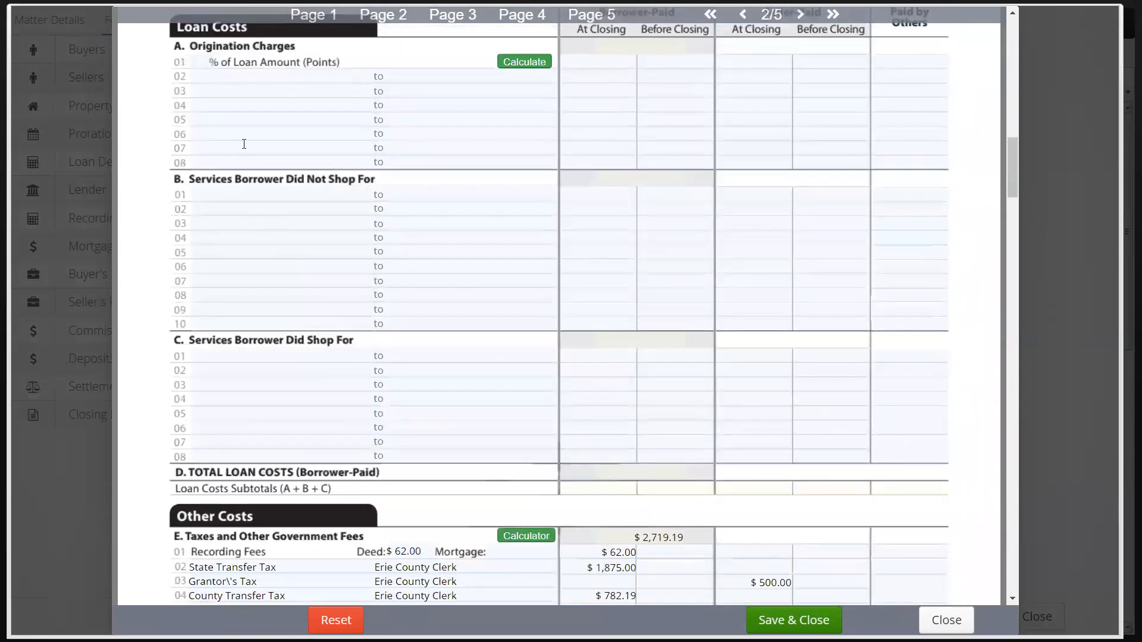
click(199, 62)
text(1)
key(Tab)
click(521, 59)
- Add a borrower-paid Application Fee of $500 at closing on origination line 02, leave its payee blank, and save the Closing Disclosure
click(343, 76)
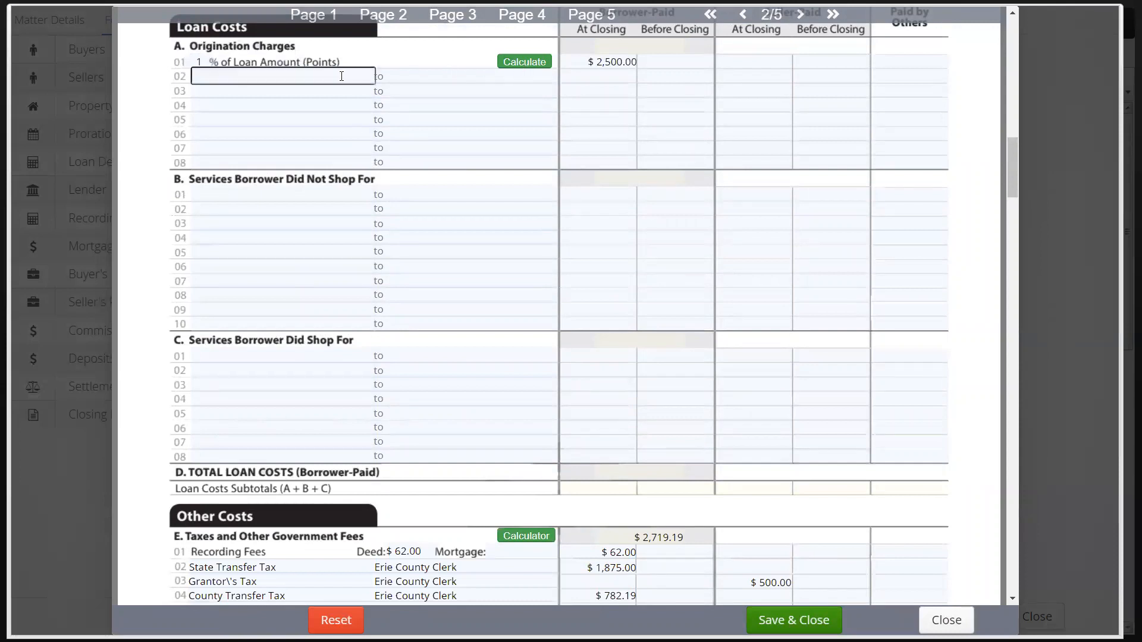
text(A)
key(Down)
key(Return)
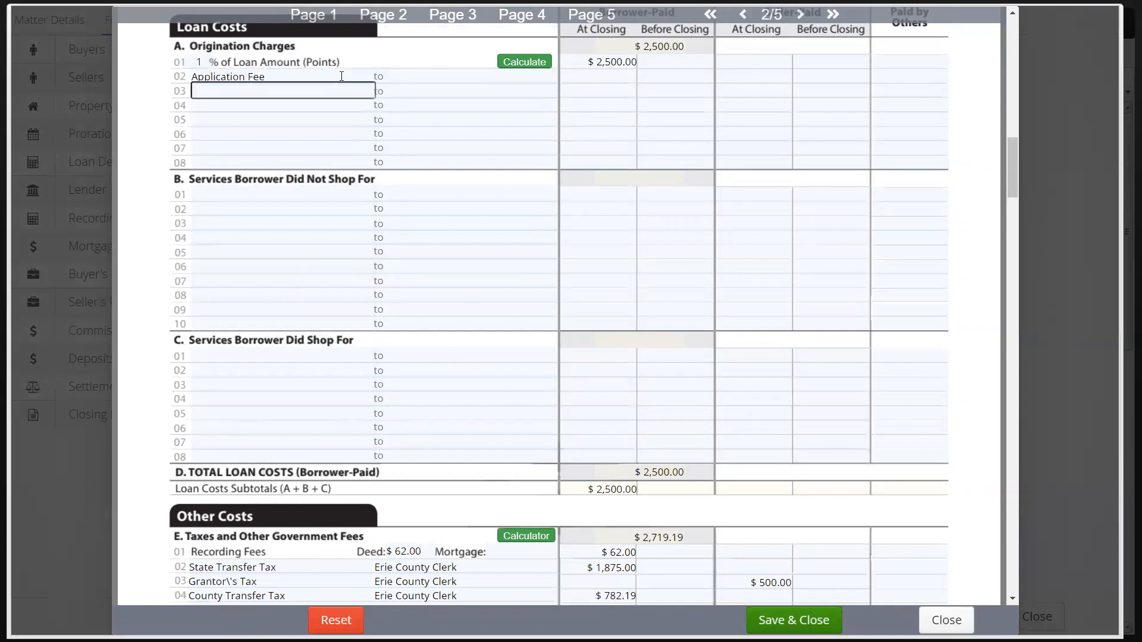
click(630, 76)
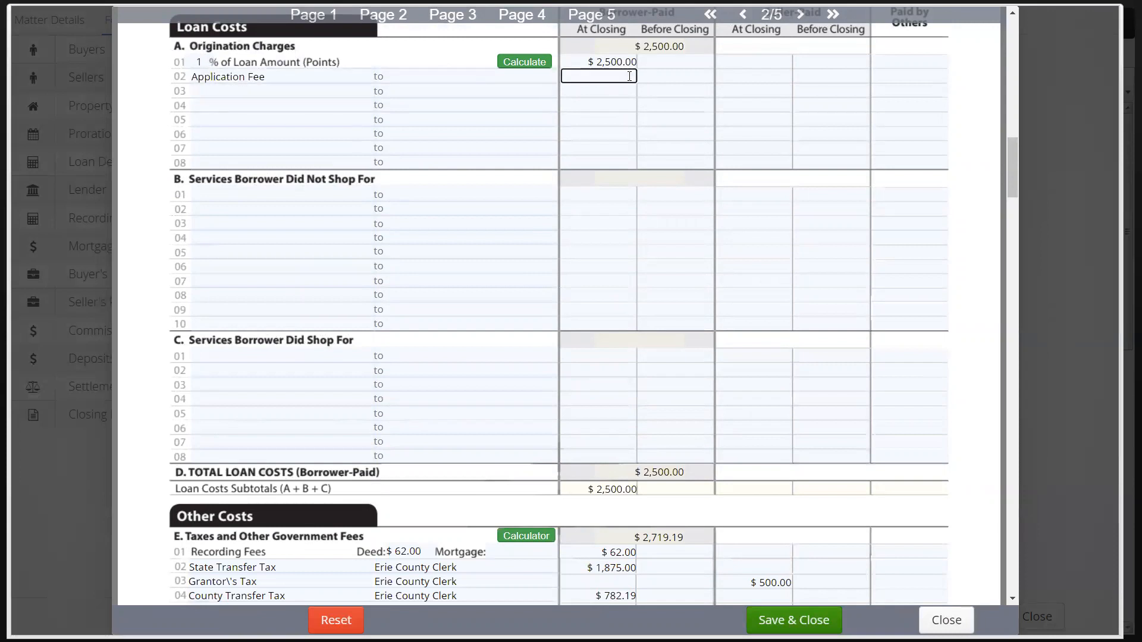
key(Return)
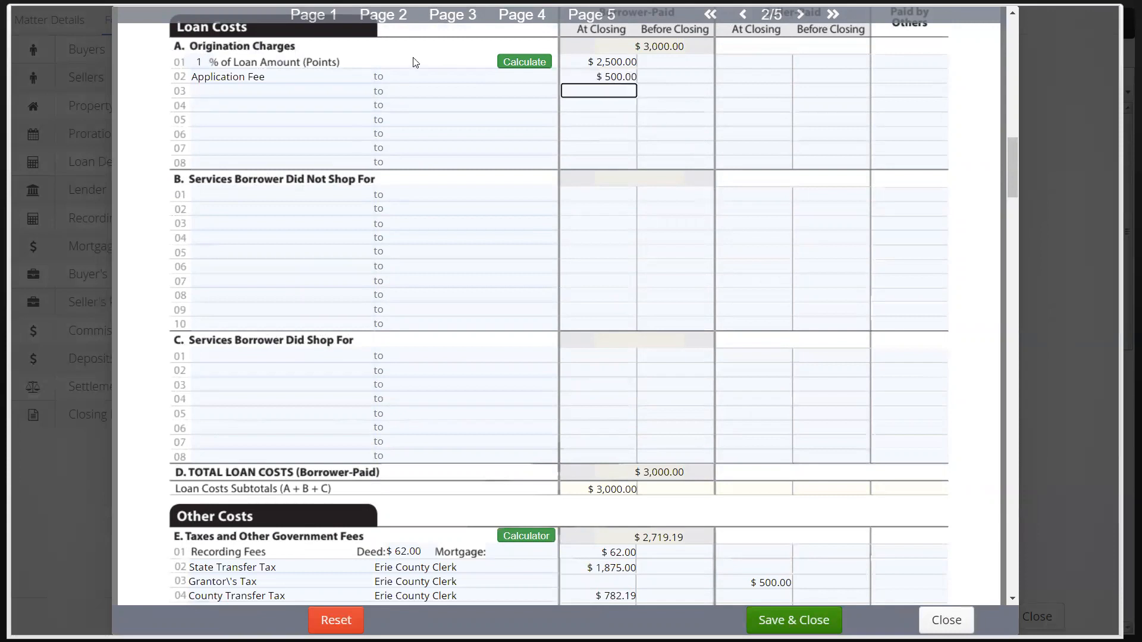
click(422, 76)
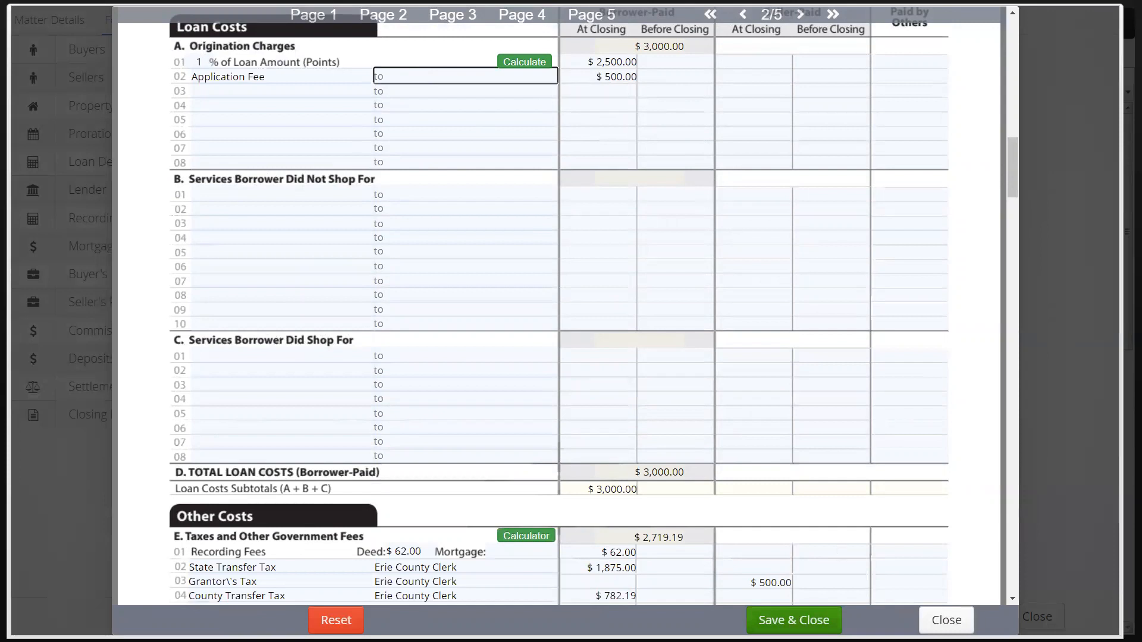
click(794, 620)
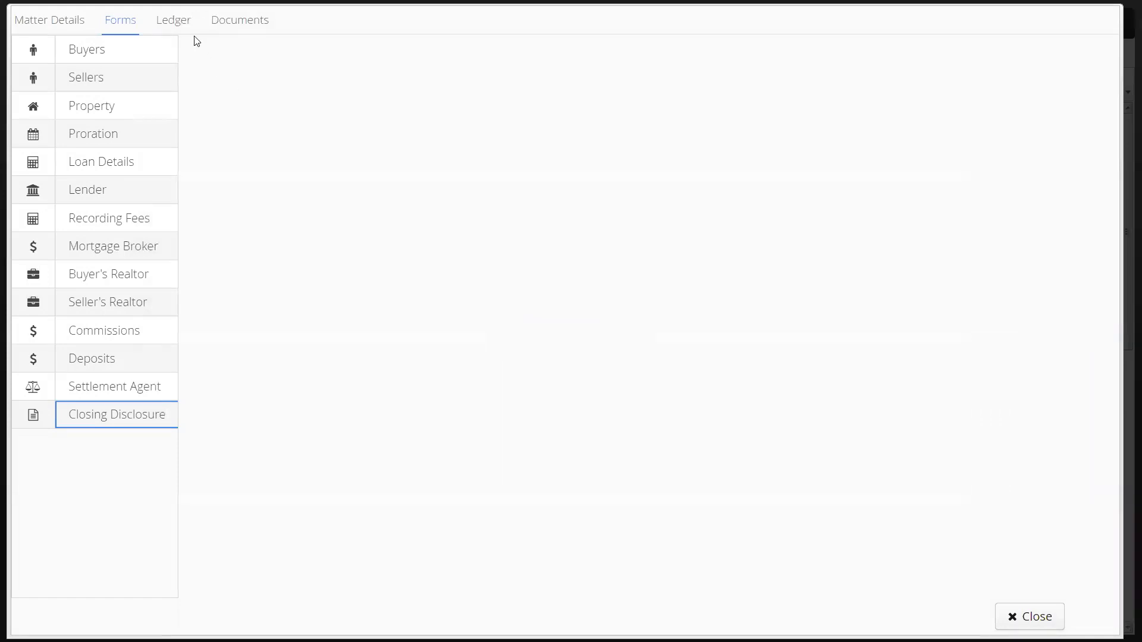
- Import the matter's ledger, agreeing to deduct or add prepaids and escrow items from the loan proceeds
click(176, 24)
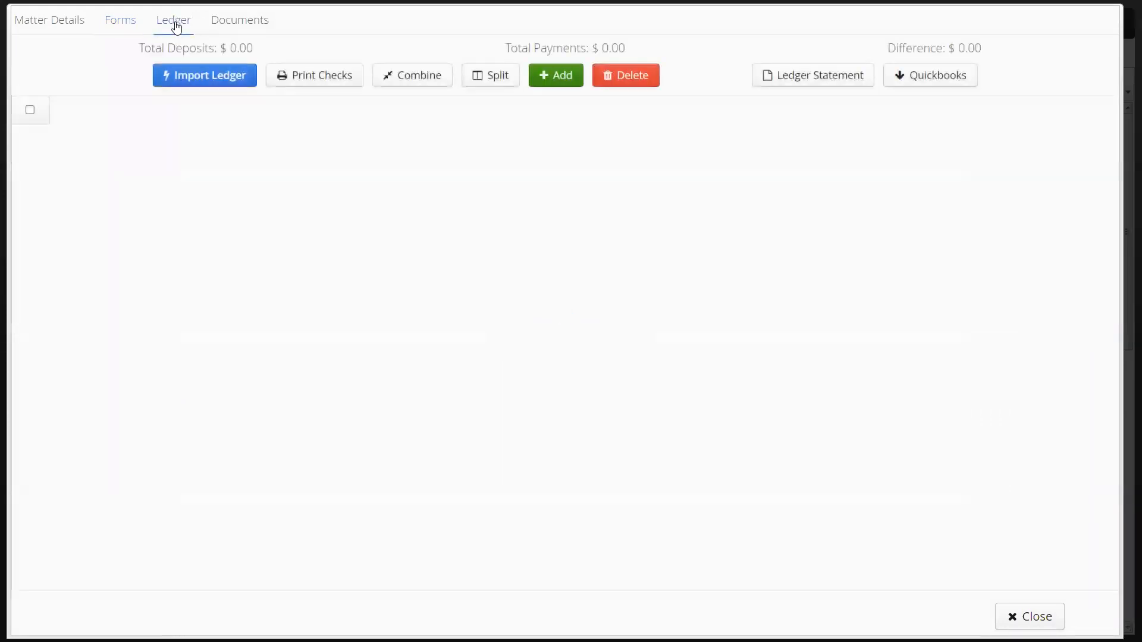
click(230, 83)
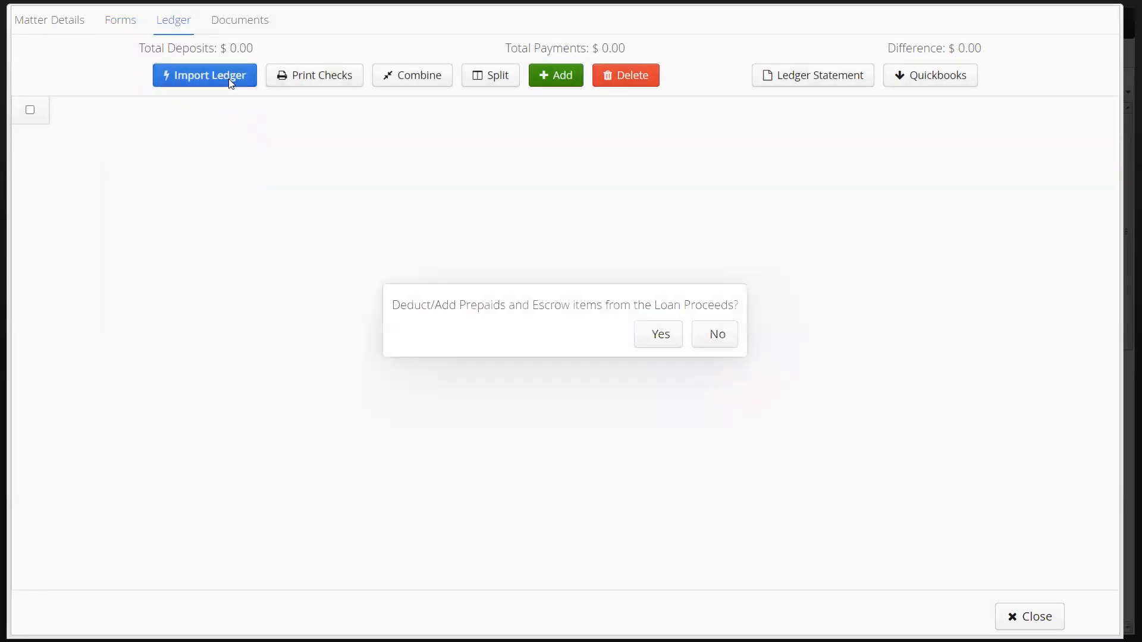
click(632, 338)
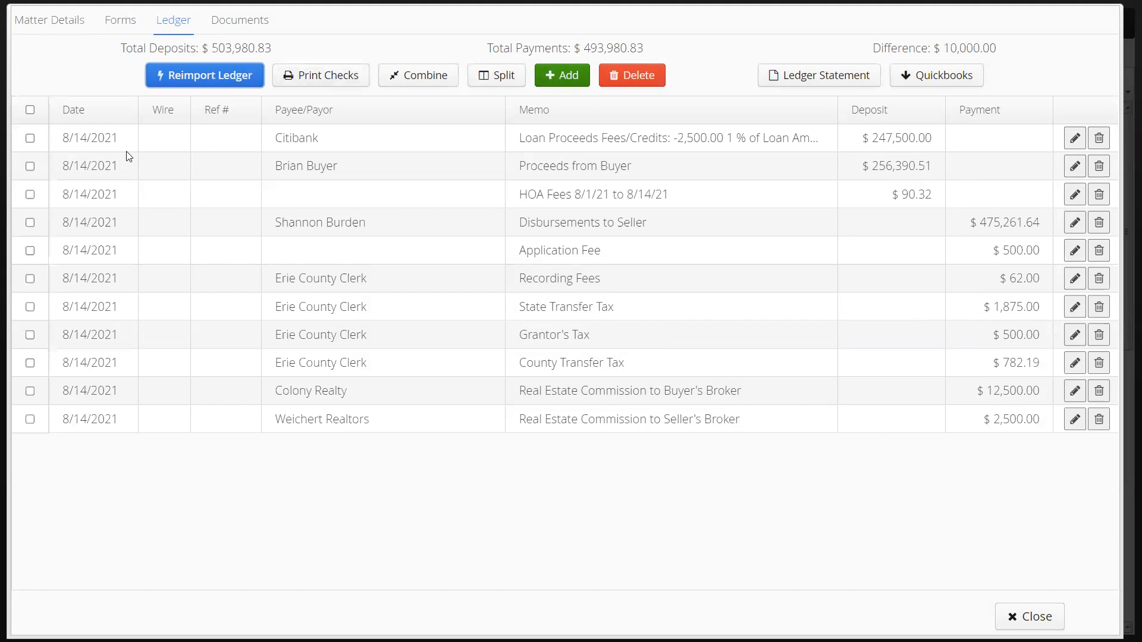
- Print checks for the Application Fee, Recording Fees and State Transfer Tax ledger entries, starting at check number 1000
click(30, 250)
click(30, 278)
click(30, 306)
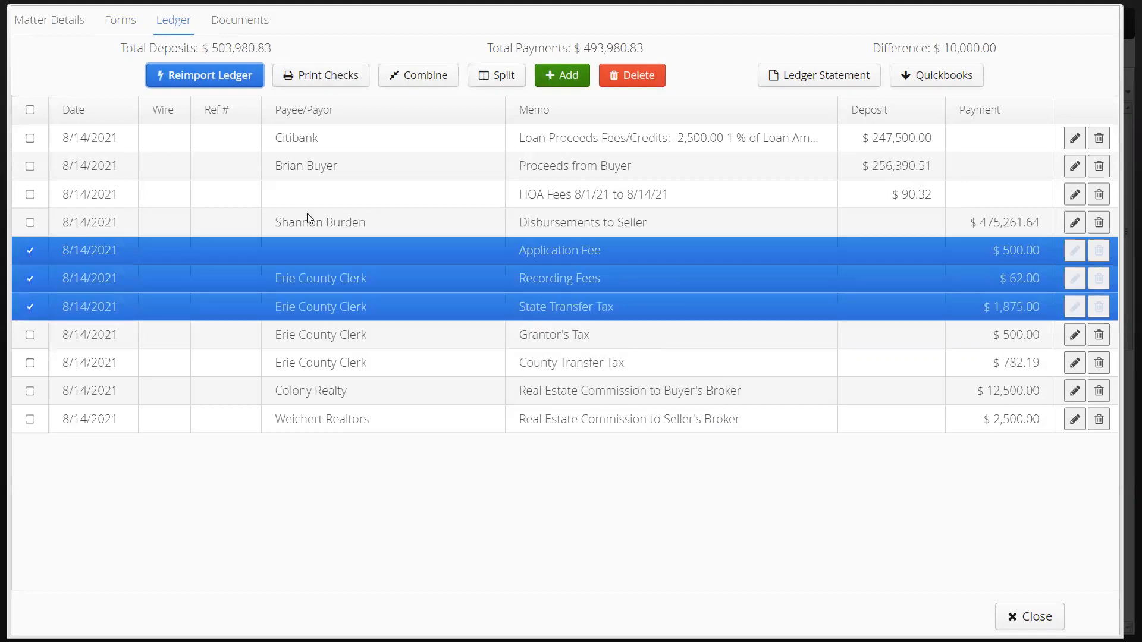
click(319, 74)
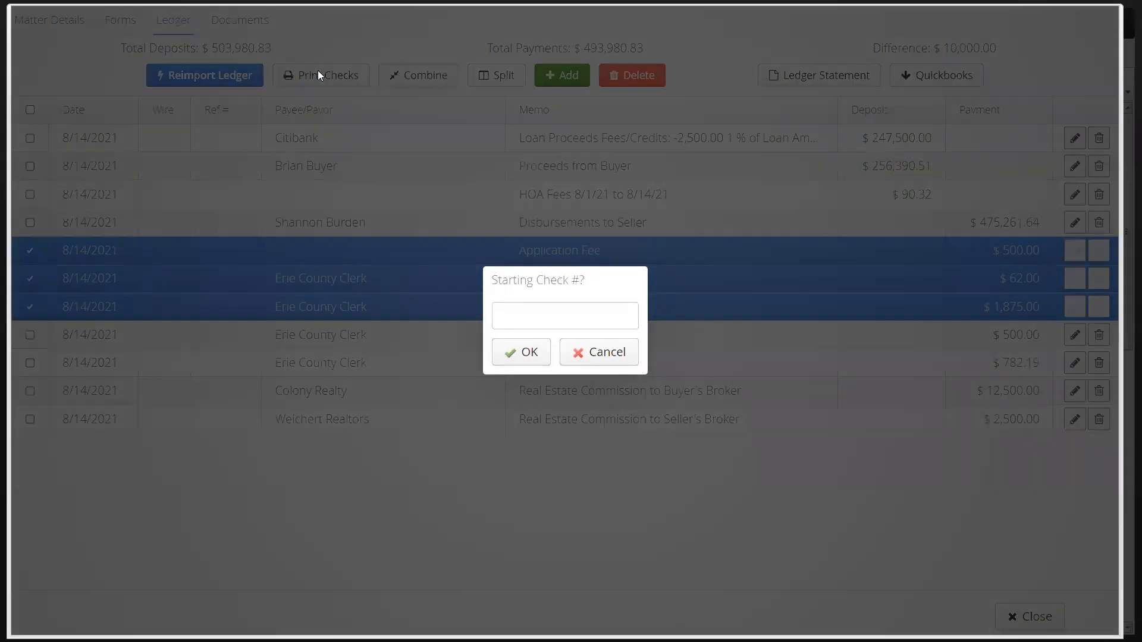
click(617, 313)
text(100)
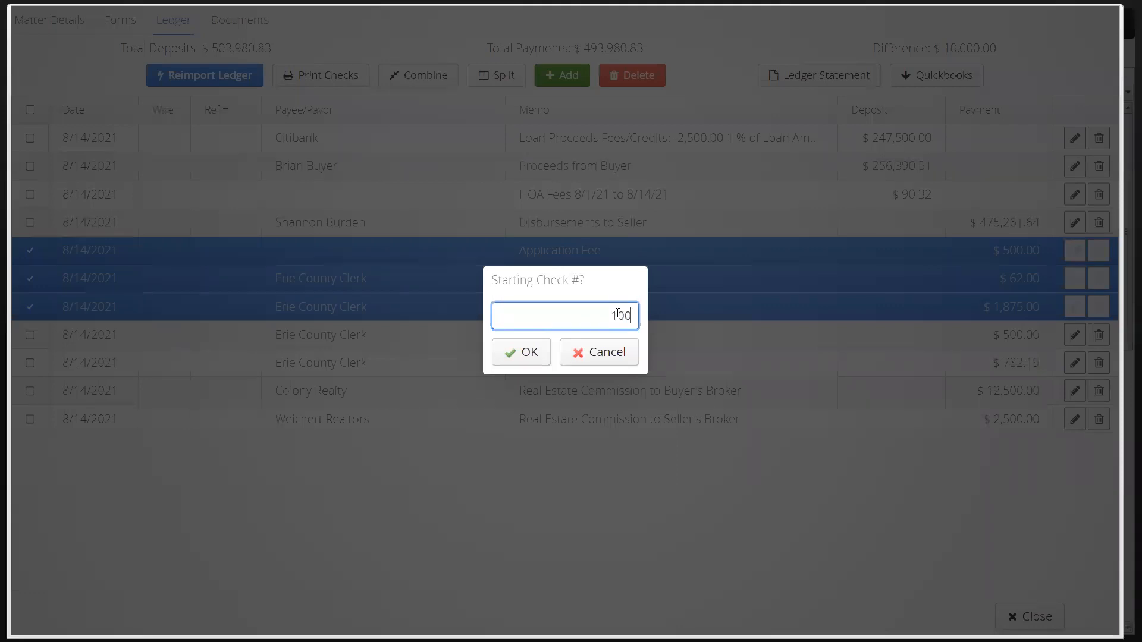
text(0)
click(526, 356)
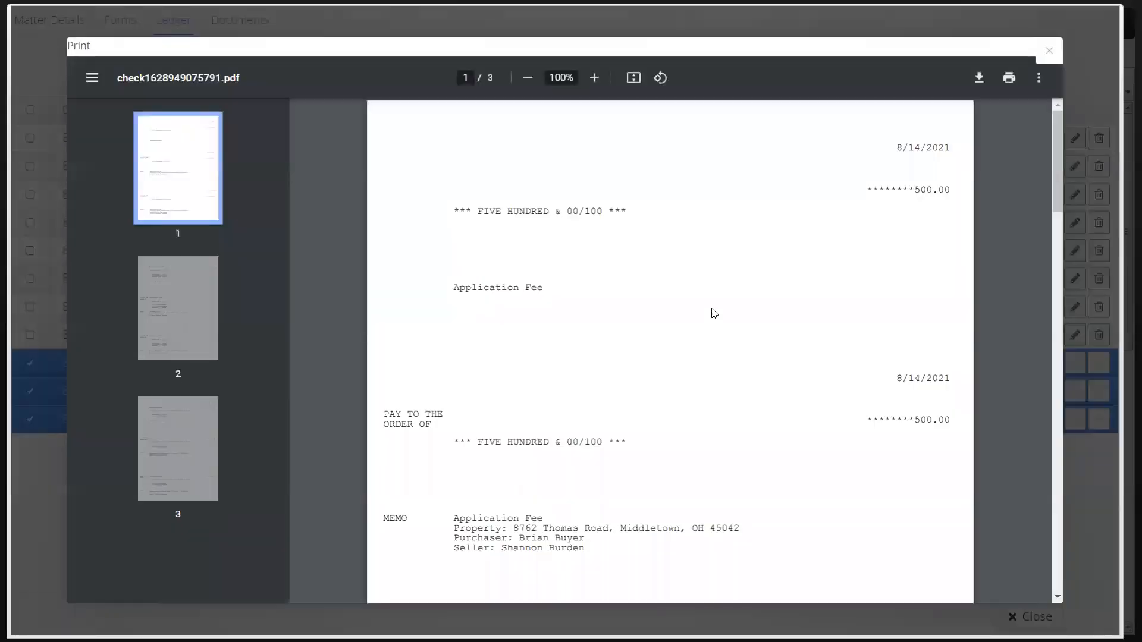
- Review the three generated checks, including their payees, amounts and memos, and close the print preview
scroll(714, 314, down, 3)
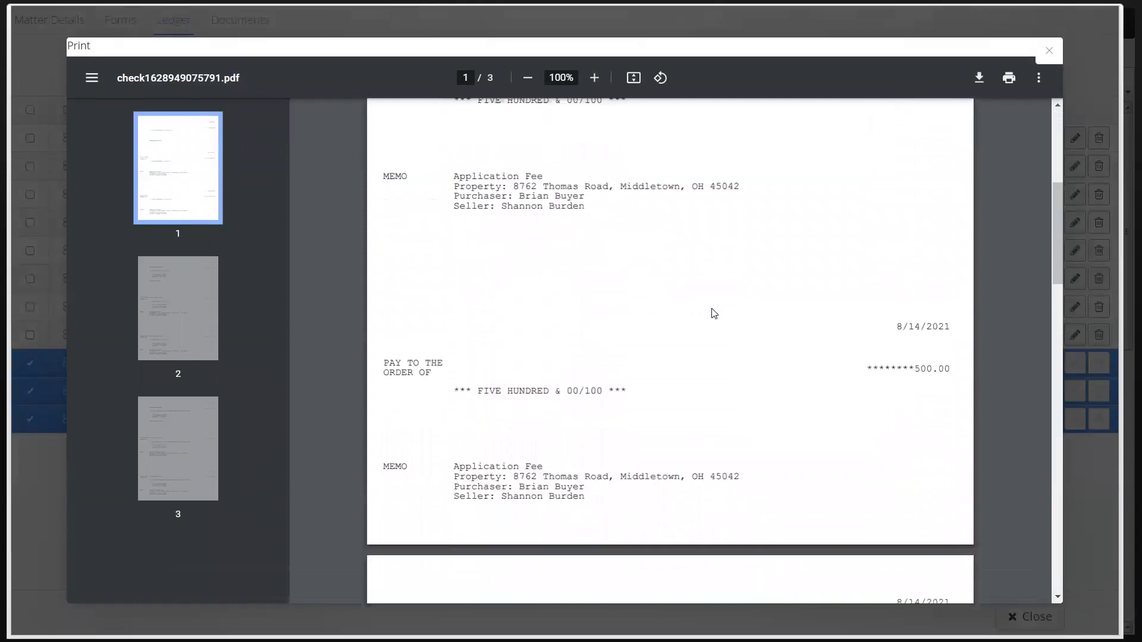
scroll(714, 313, down, 6)
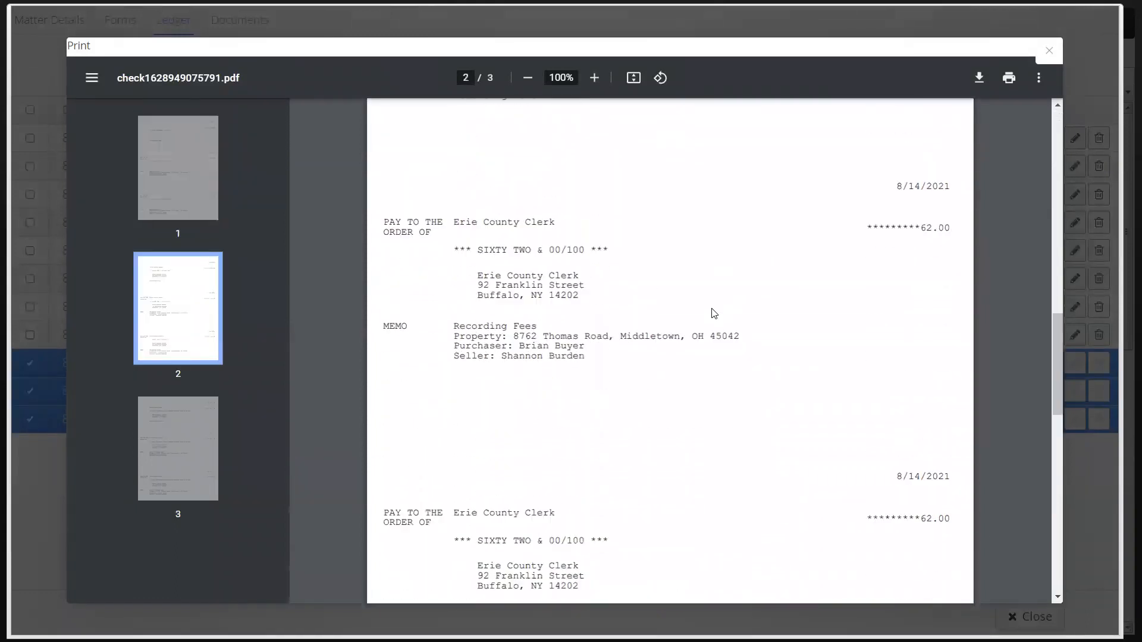
scroll(714, 314, down, 3)
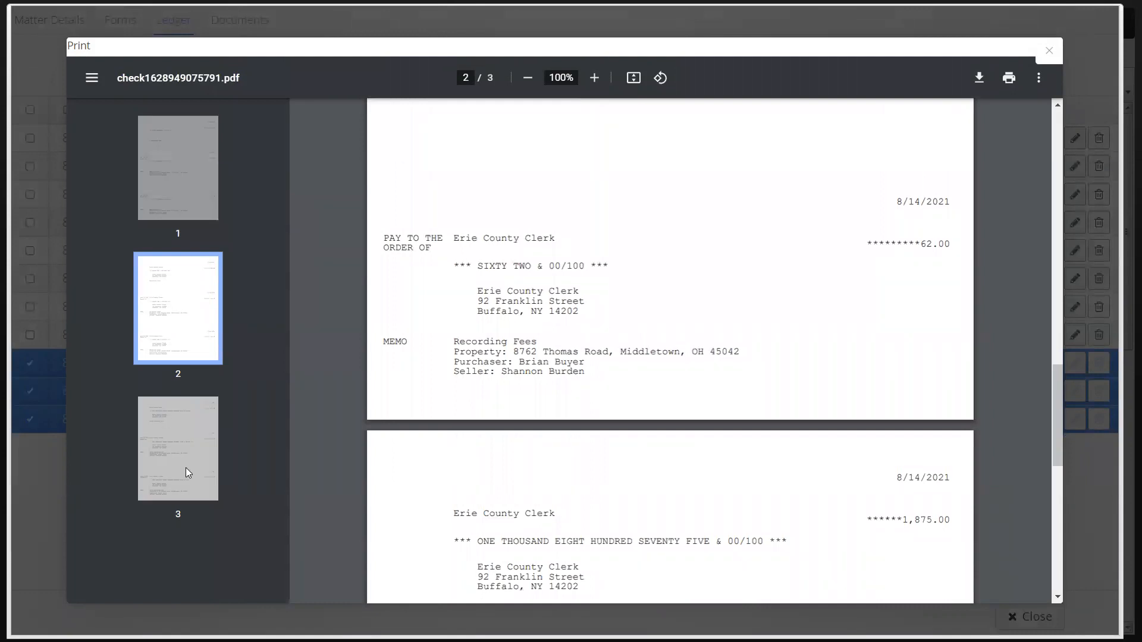
click(177, 155)
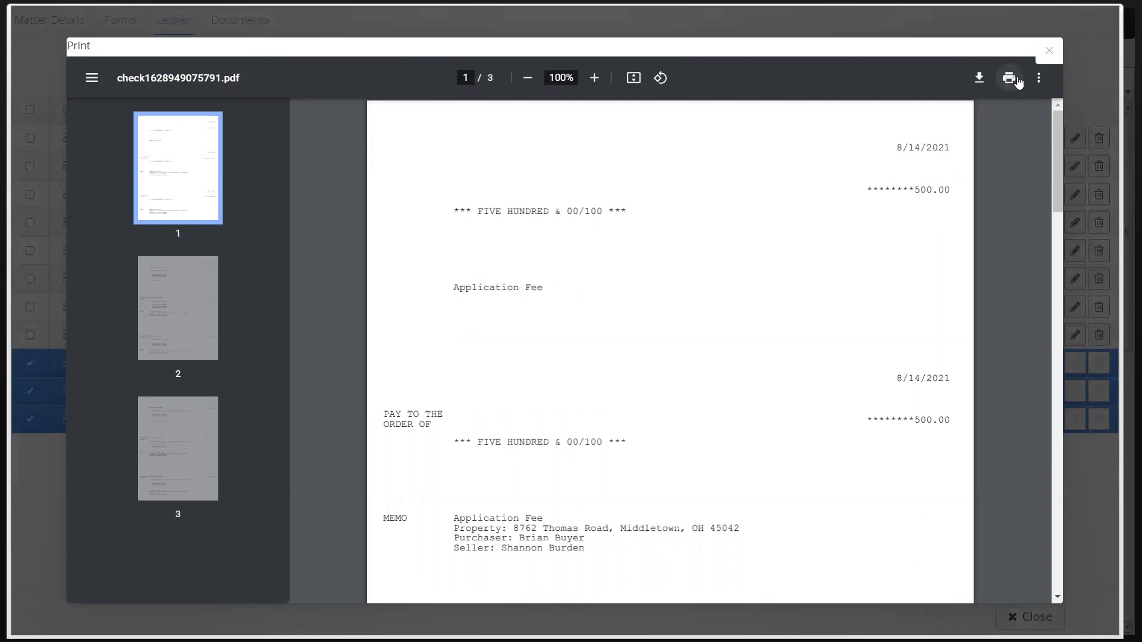
click(1048, 52)
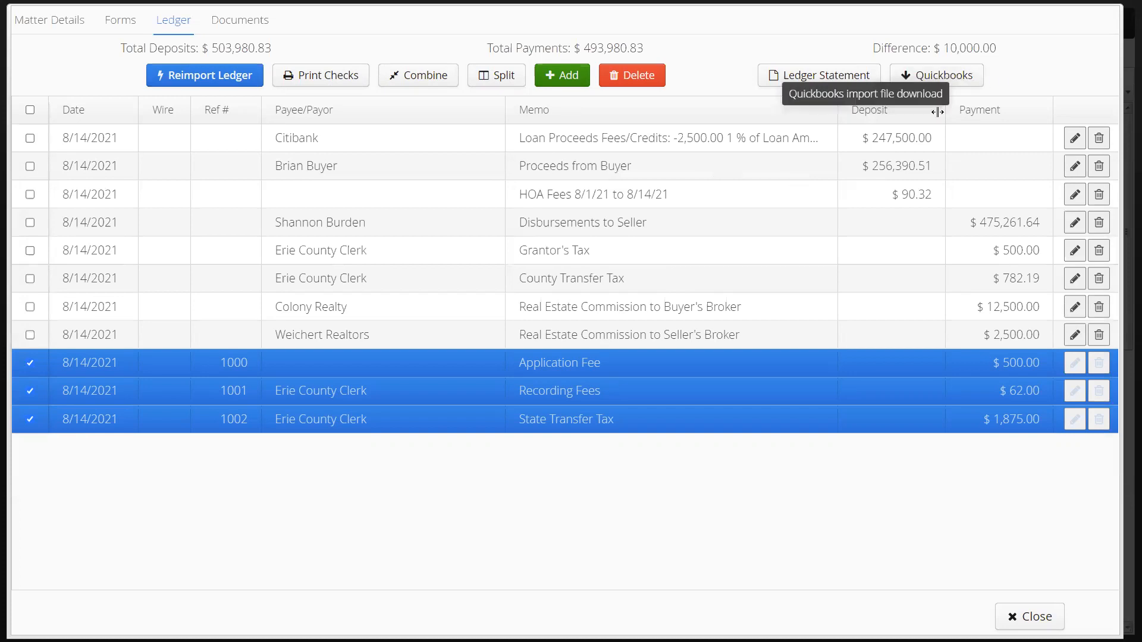
- Generate Closing Disclosure.pdf in the matter's documents with read-only fields and a Preliminary watermark
click(255, 25)
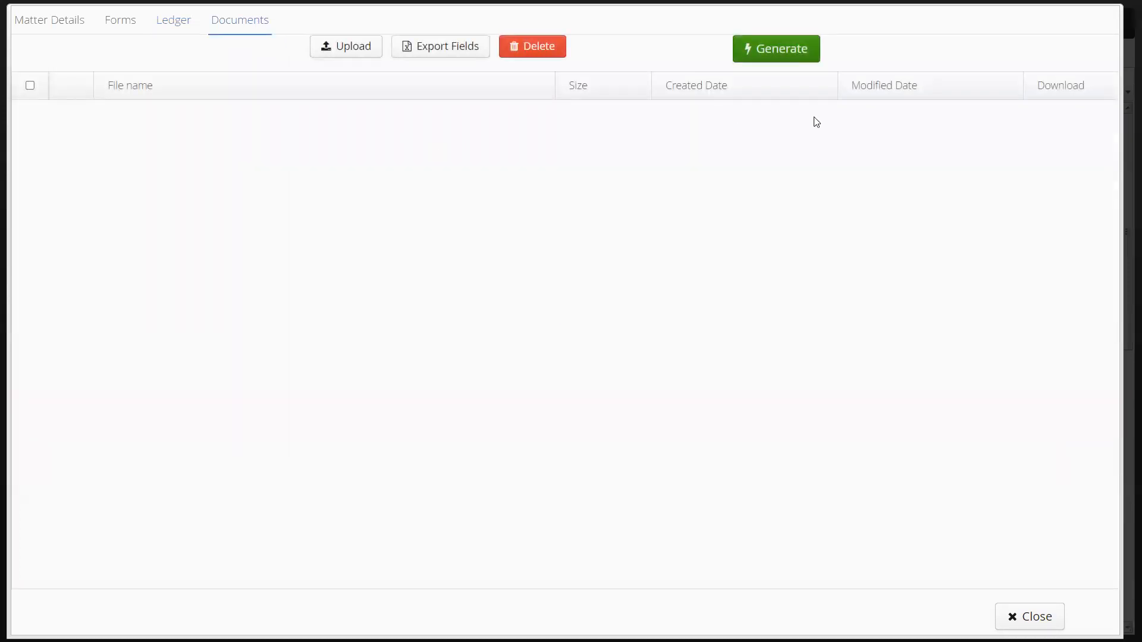
click(768, 55)
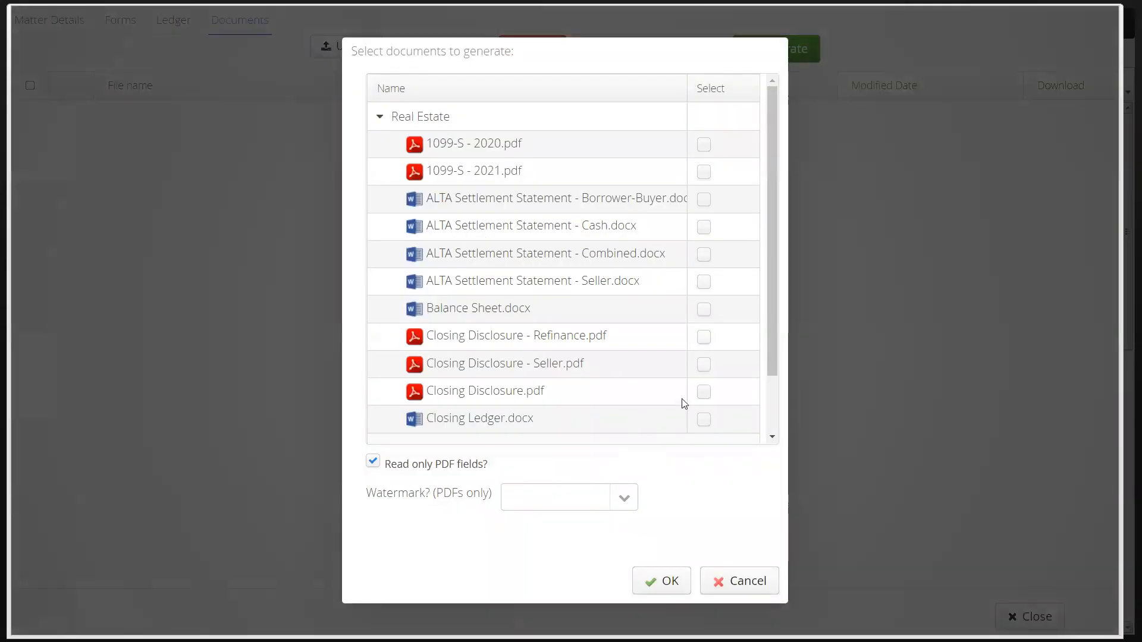
click(702, 394)
click(622, 499)
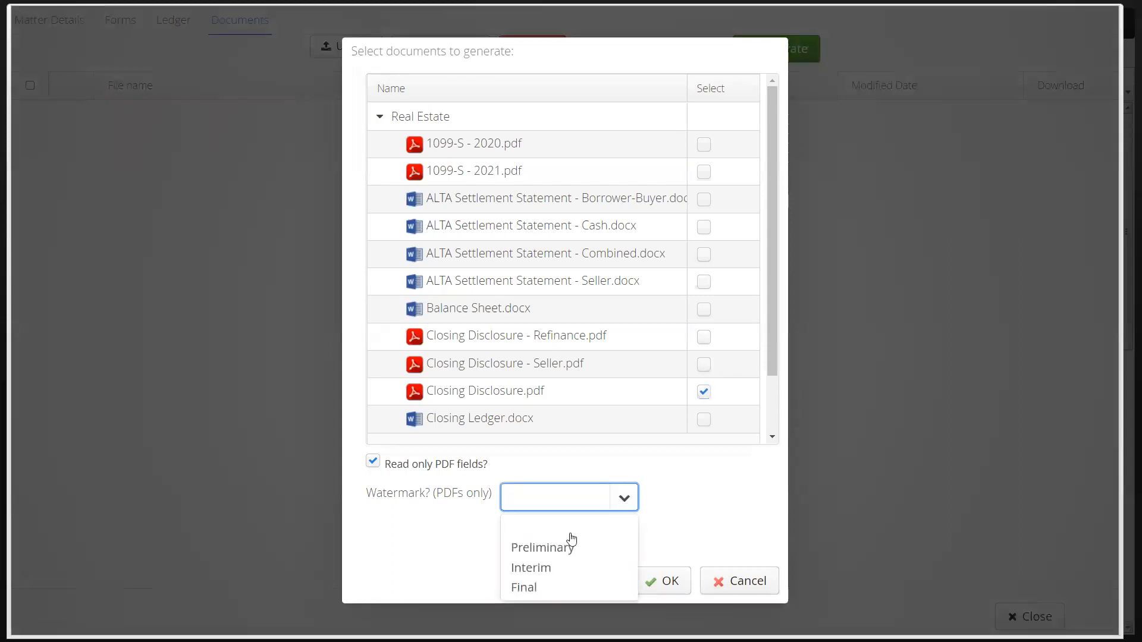
click(559, 552)
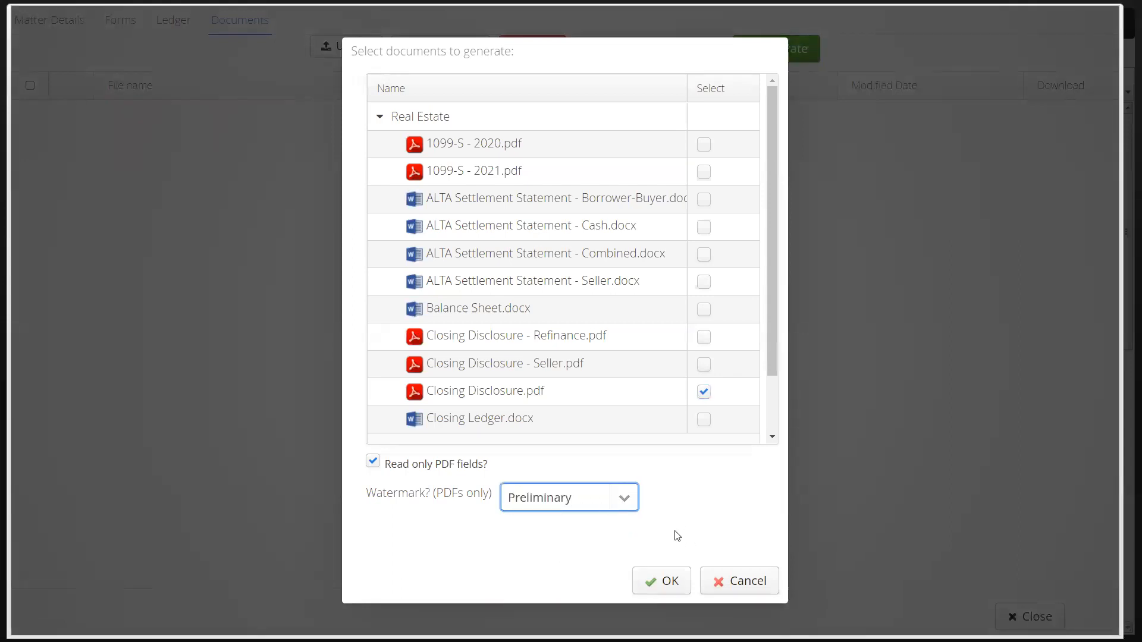
click(656, 583)
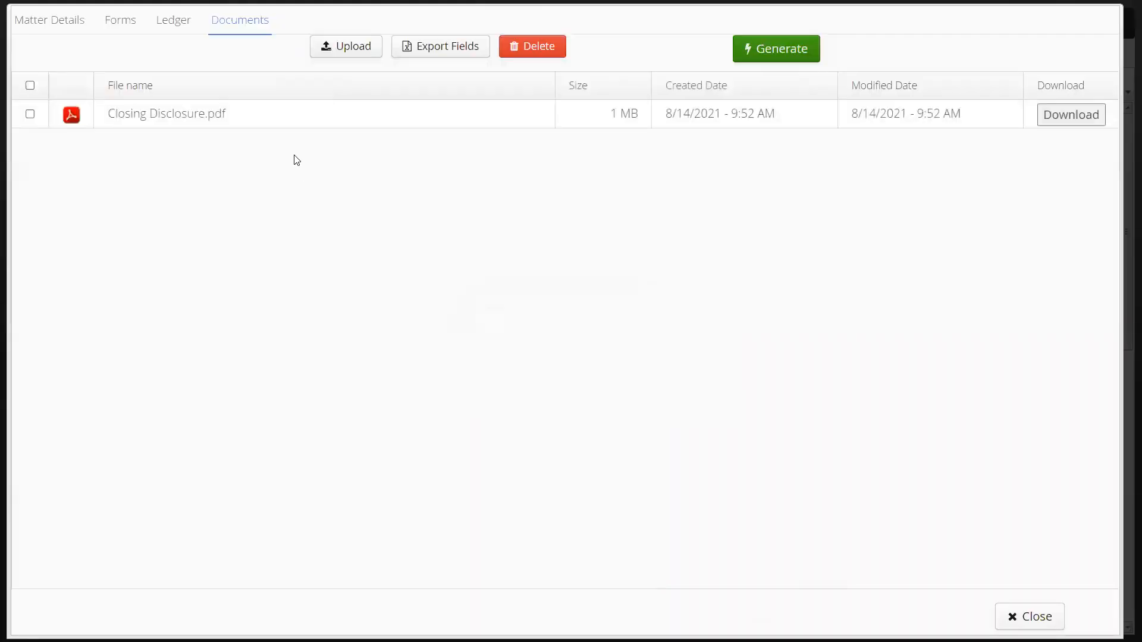
- Open the generated Closing Disclosure PDF, review it from the first page through the contact information, and close it
double_click(296, 119)
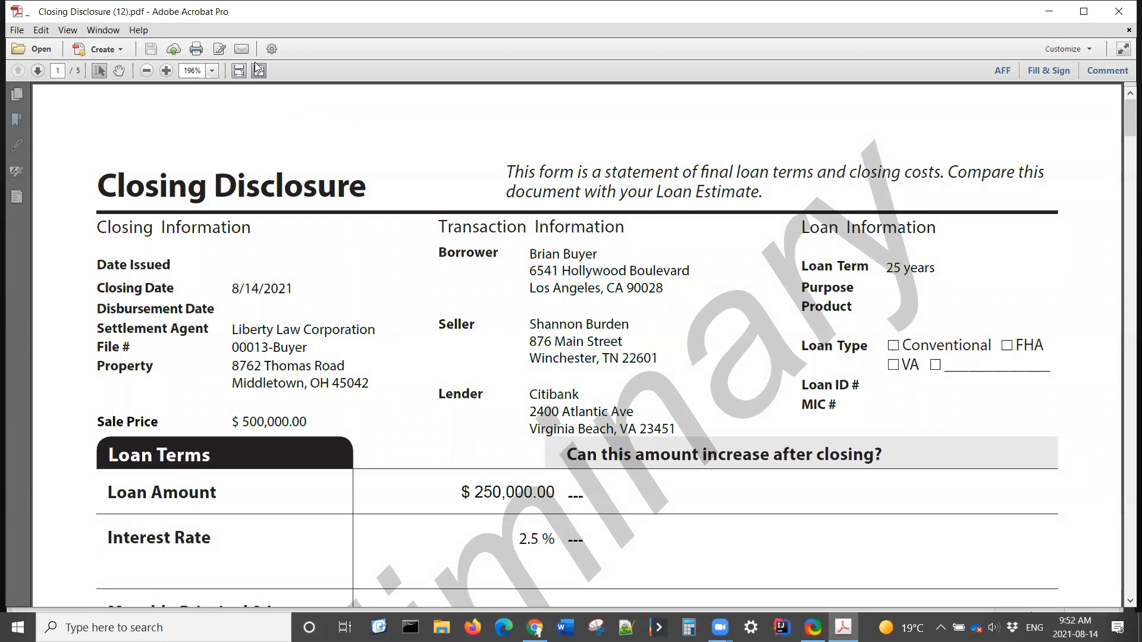
click(259, 70)
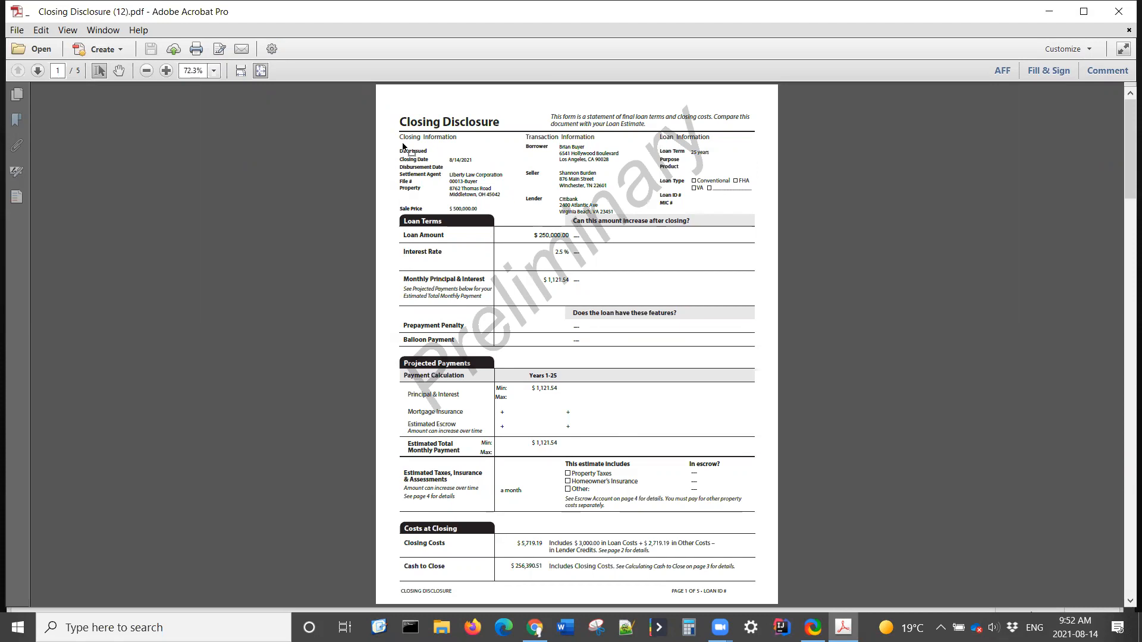
click(166, 71)
click(166, 70)
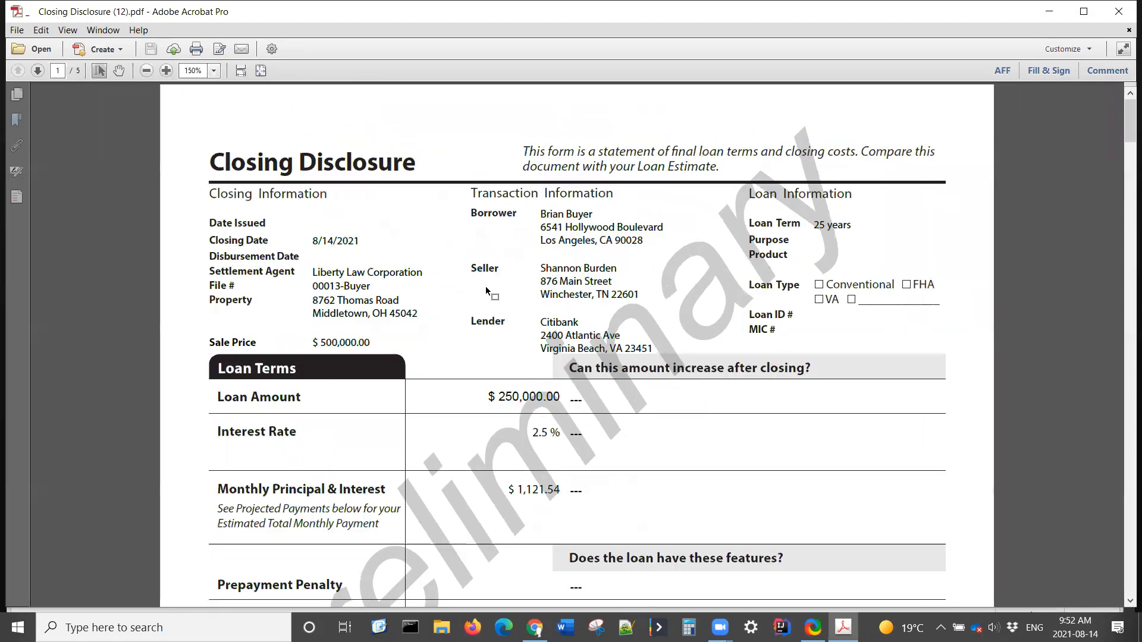
scroll(484, 283, down, 2)
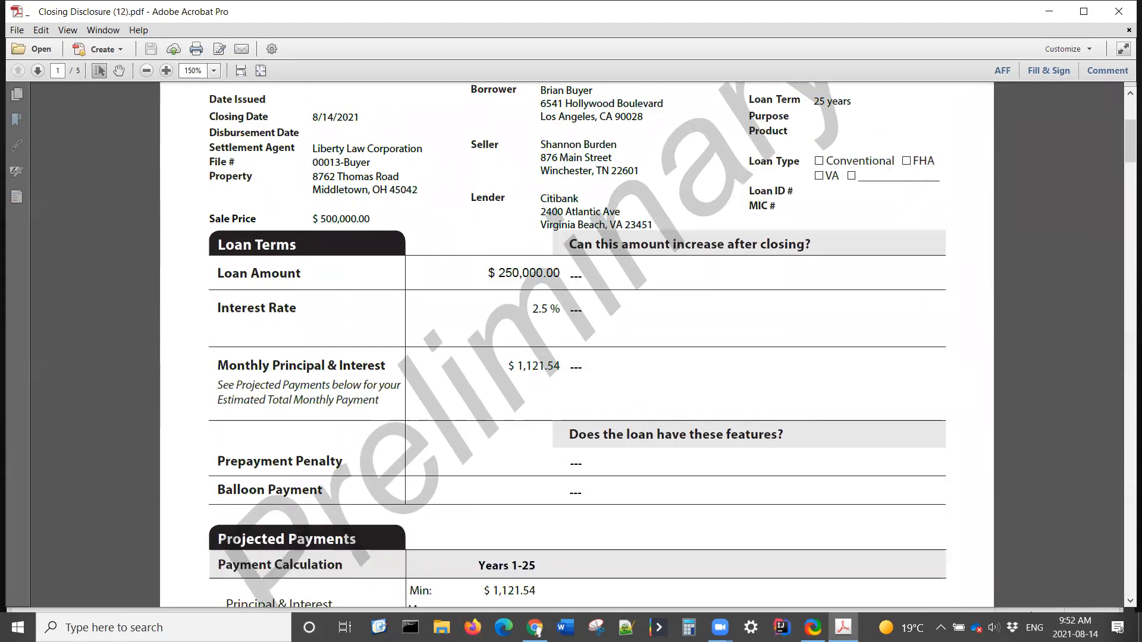
drag(1127, 164, 1126, 592)
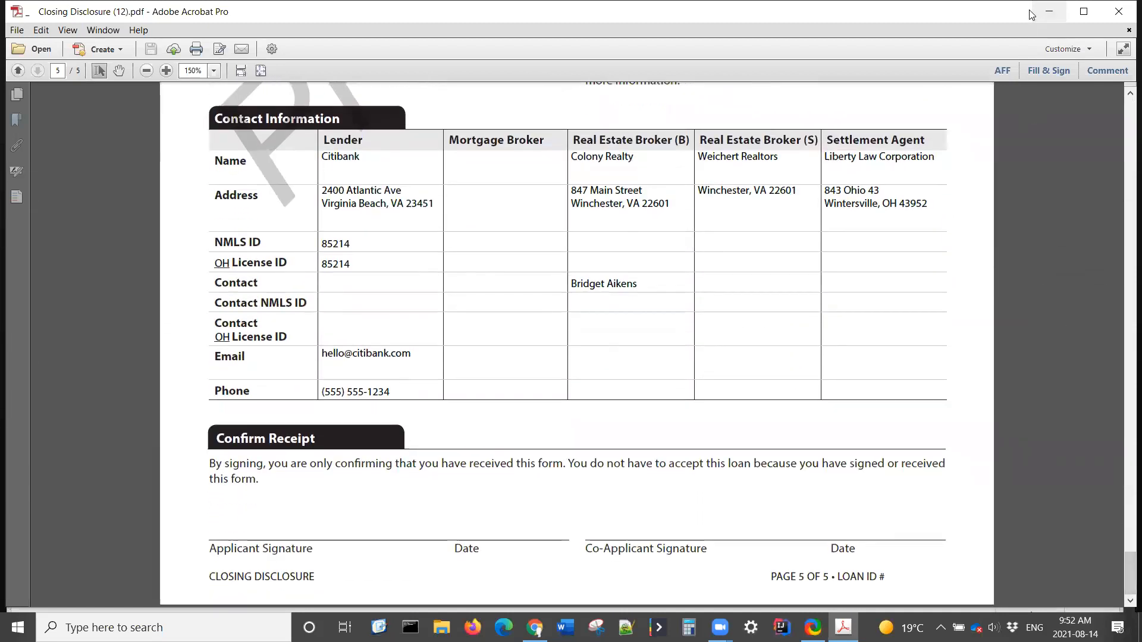
click(1124, 13)
- Generate the 1099-S - 2021 PDF without a watermark, open it to check the filled-in details, and close it
click(782, 53)
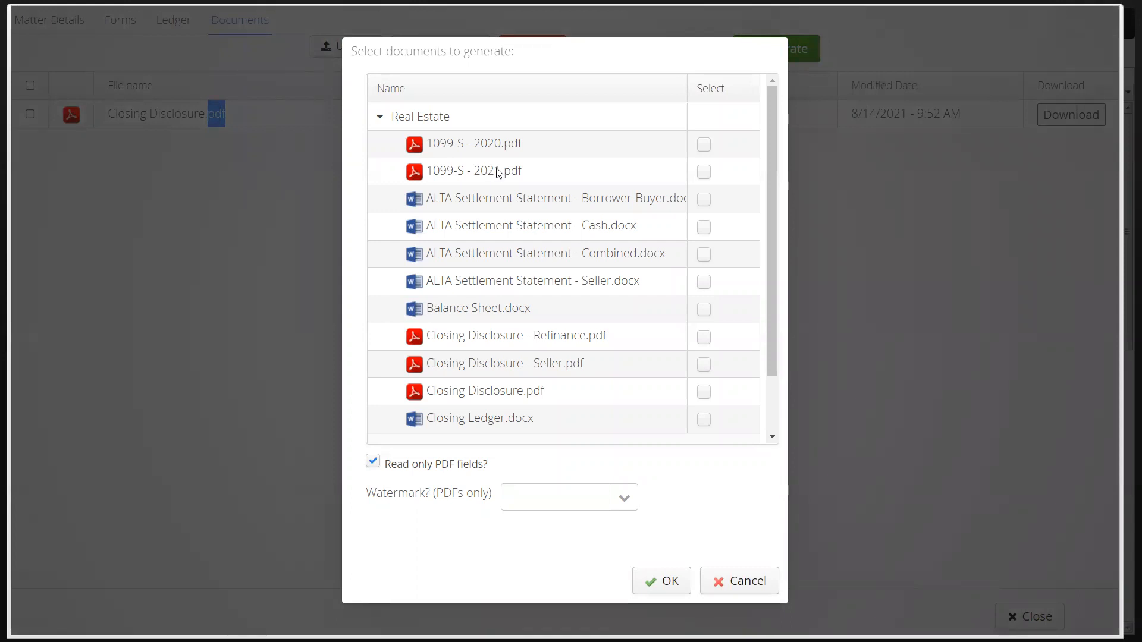
click(707, 176)
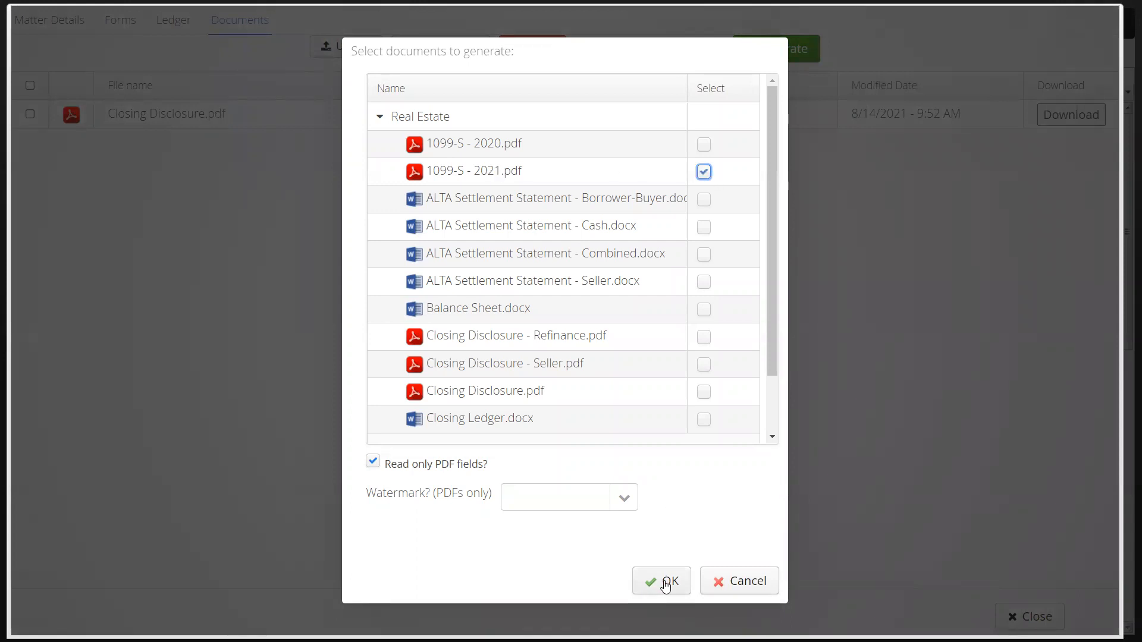
click(665, 581)
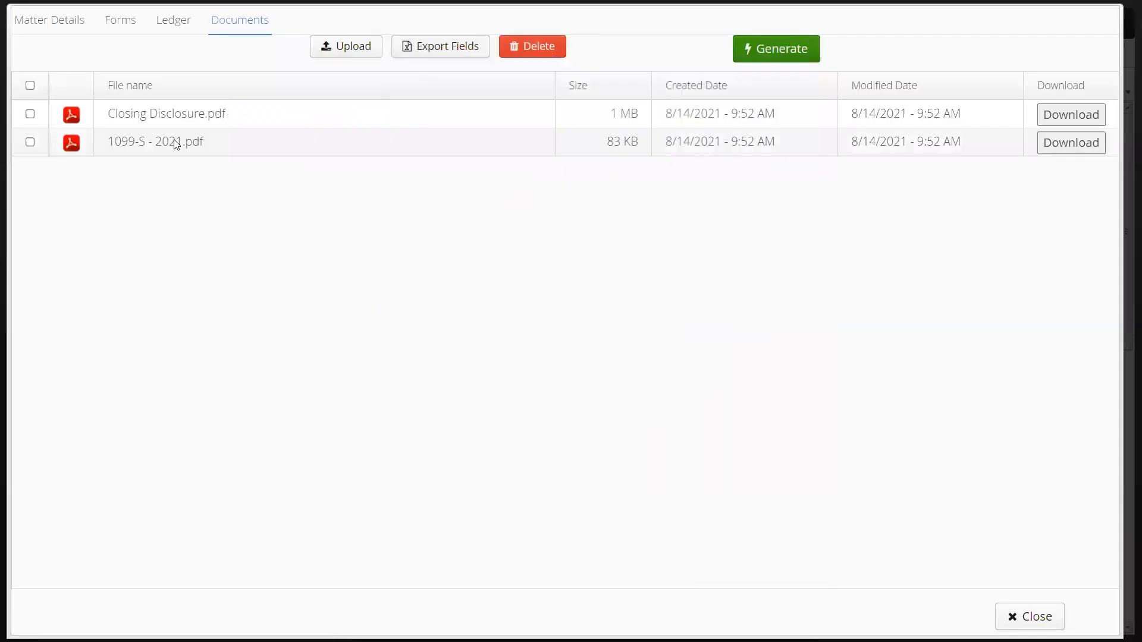
double_click(174, 141)
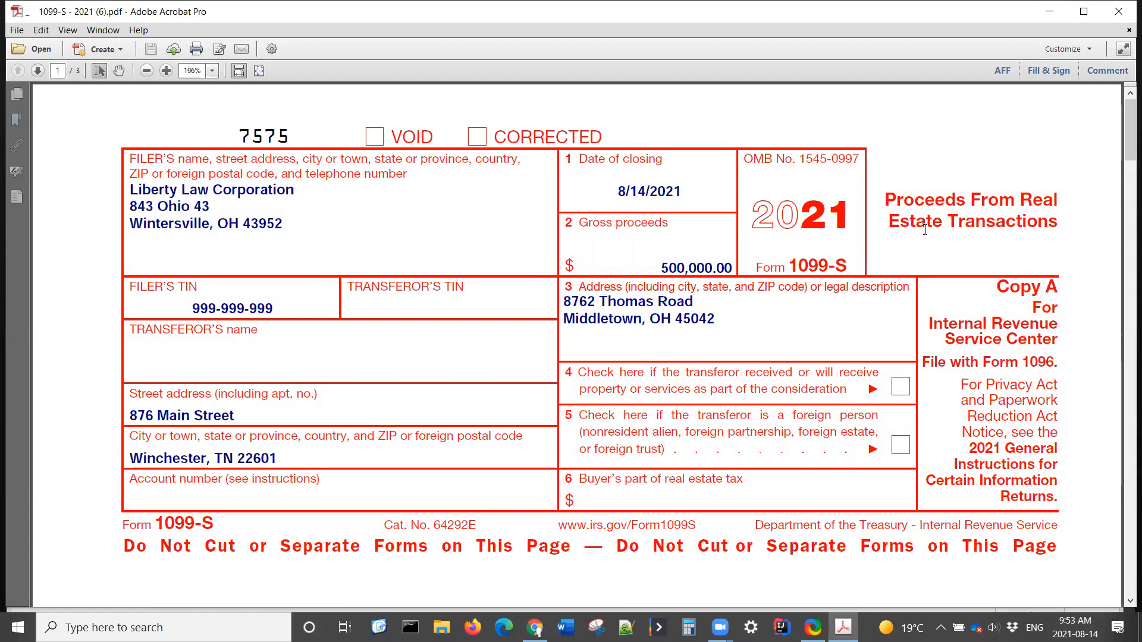
click(1118, 12)
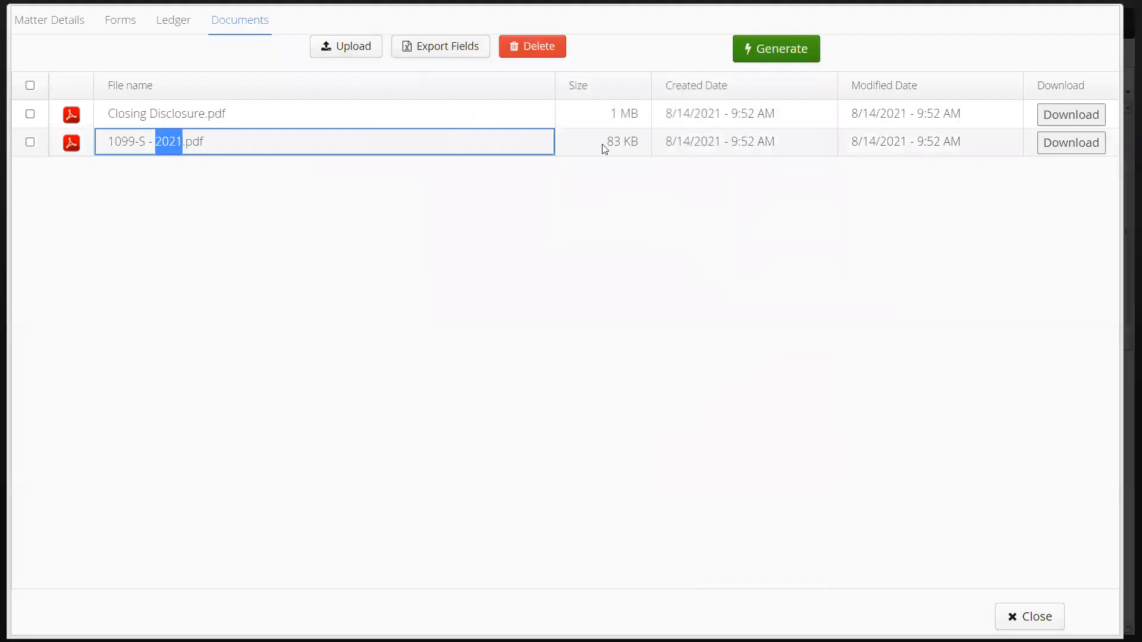
- Look over the list of documents available for generation, dismiss it without generating any, and close the matter
click(756, 57)
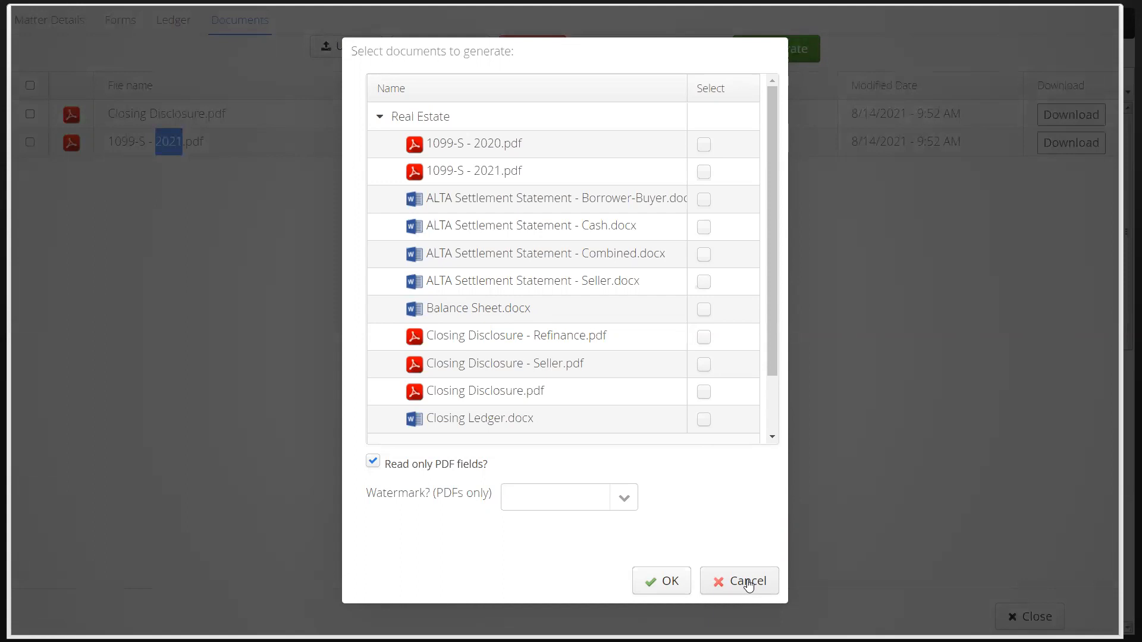
click(748, 585)
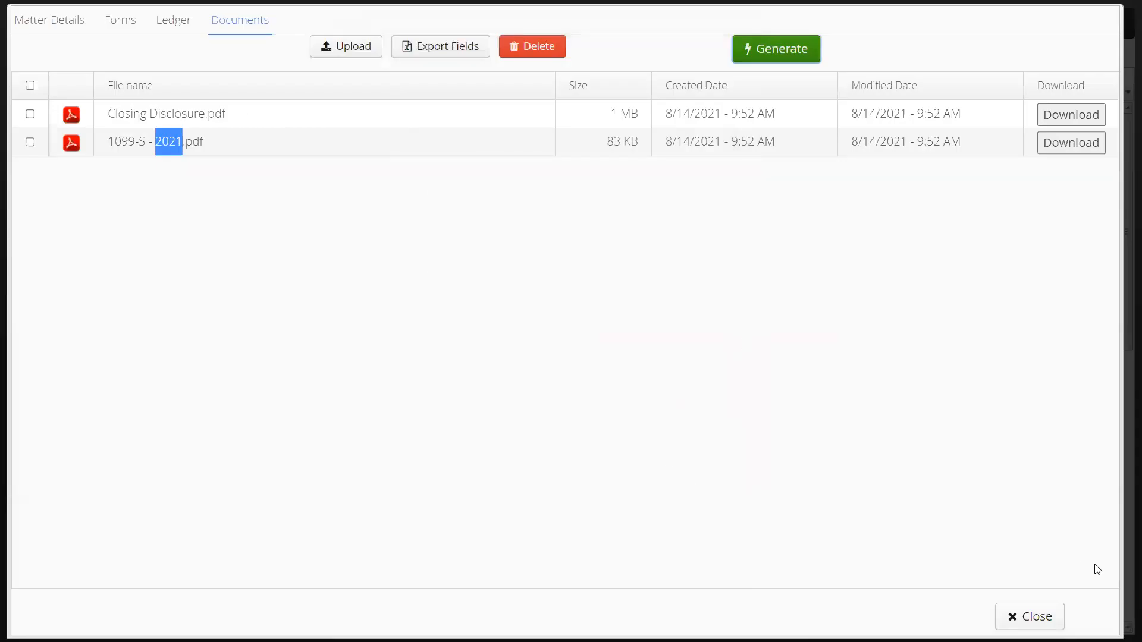
click(1032, 615)
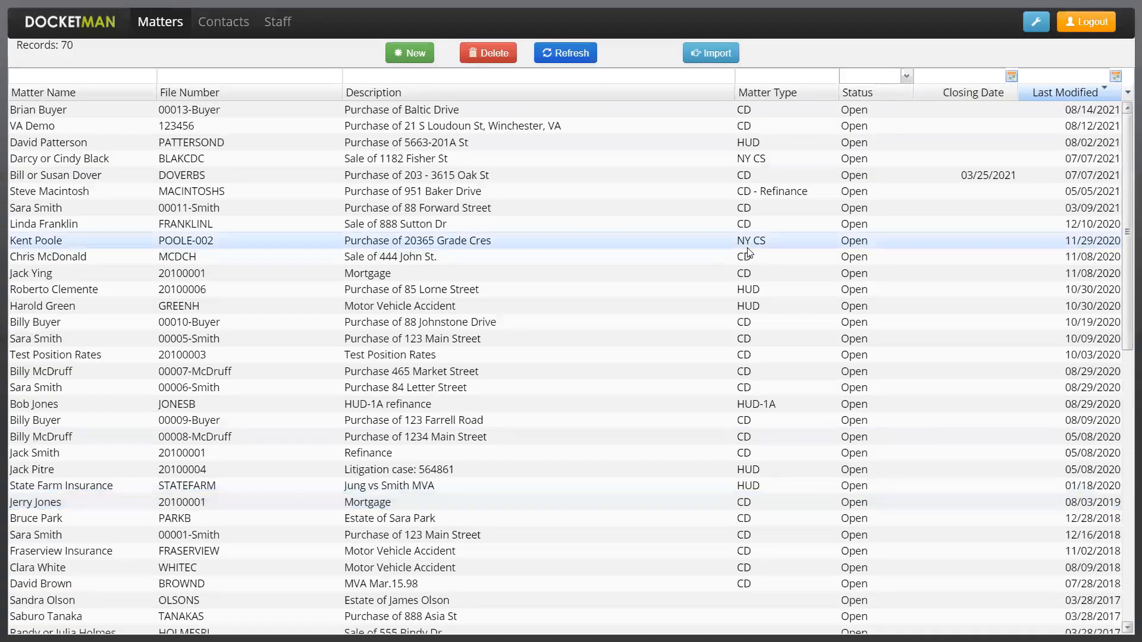